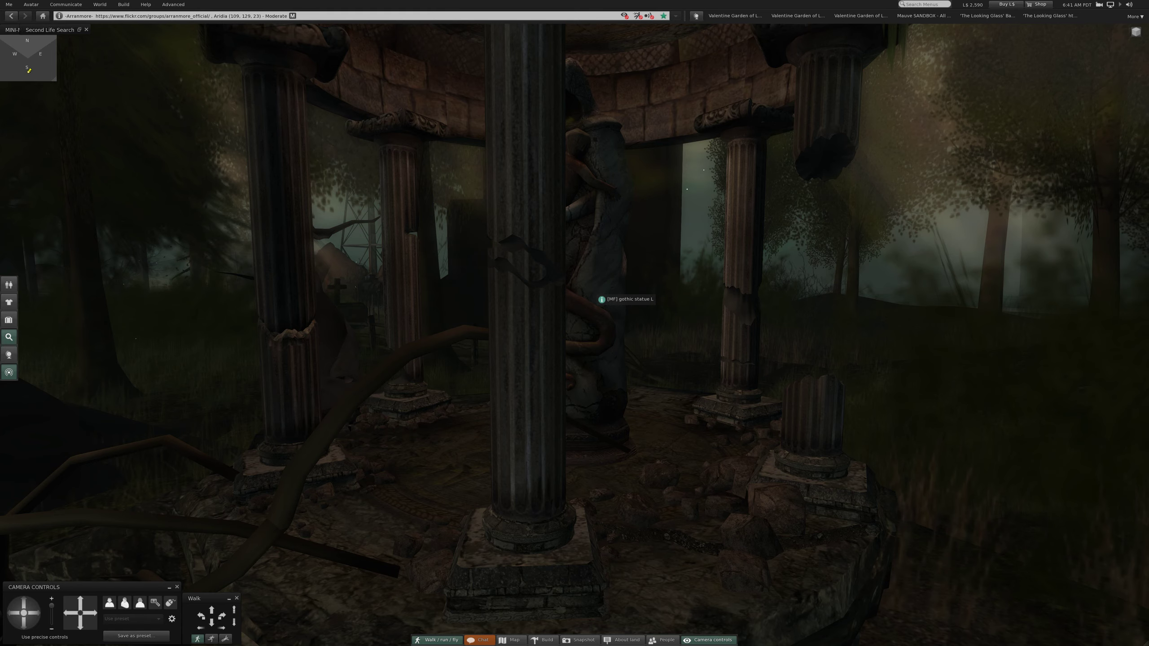
Step: Keep the Arranmore landmark offered from the gothic temple so it goes into Landmarks
left_click(1136, 32)
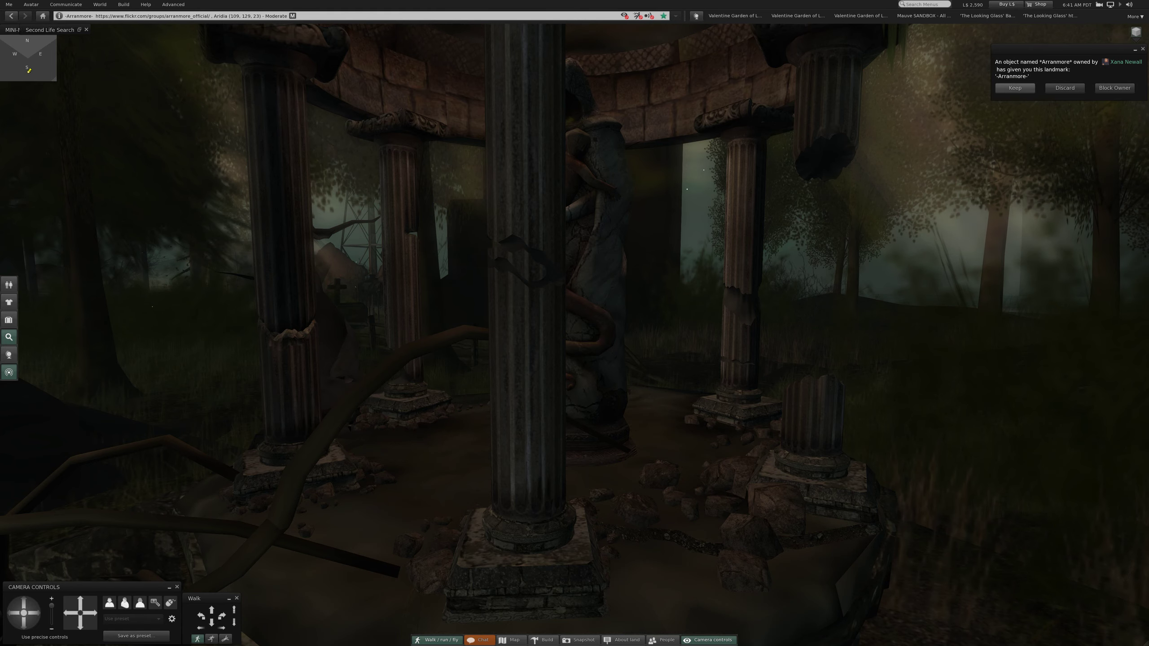
left_click(1014, 87)
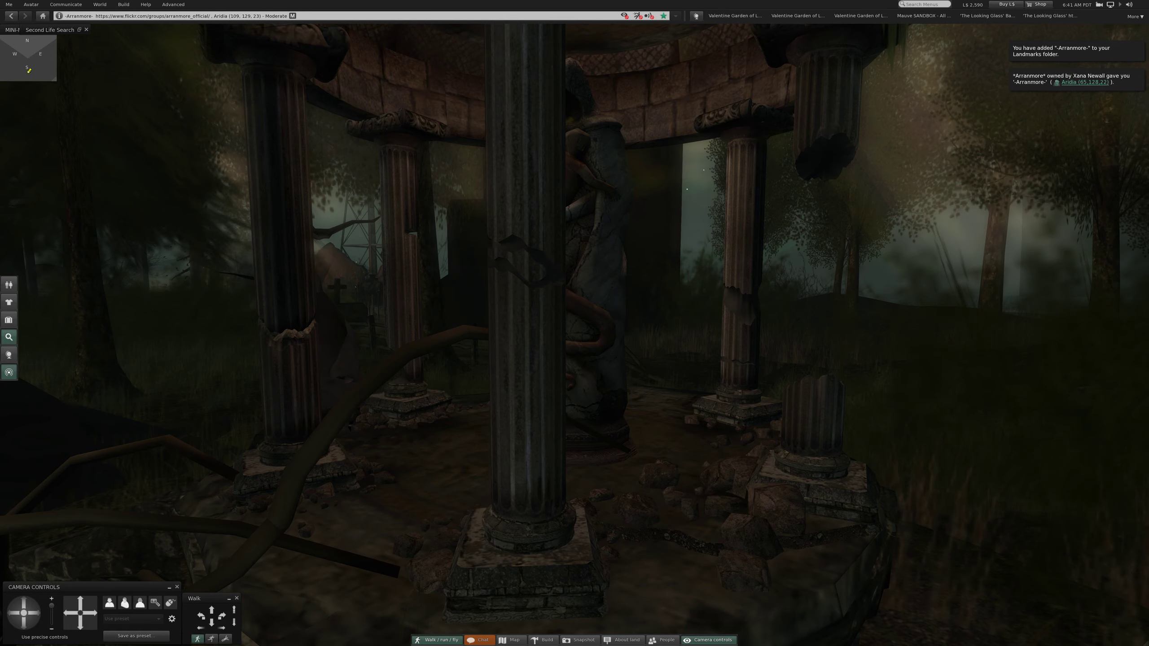
Step: Reset the camera, look around the yard and walk up to the mansion gate
key("Escape")
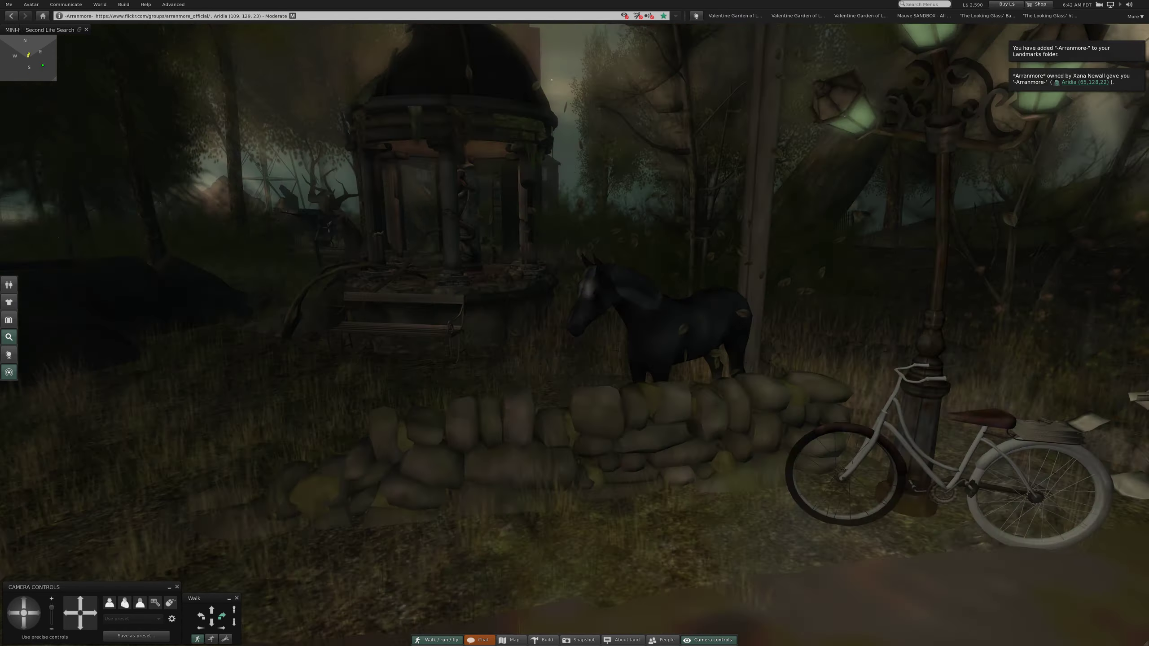
left_click_drag(575, 359, 485, 359)
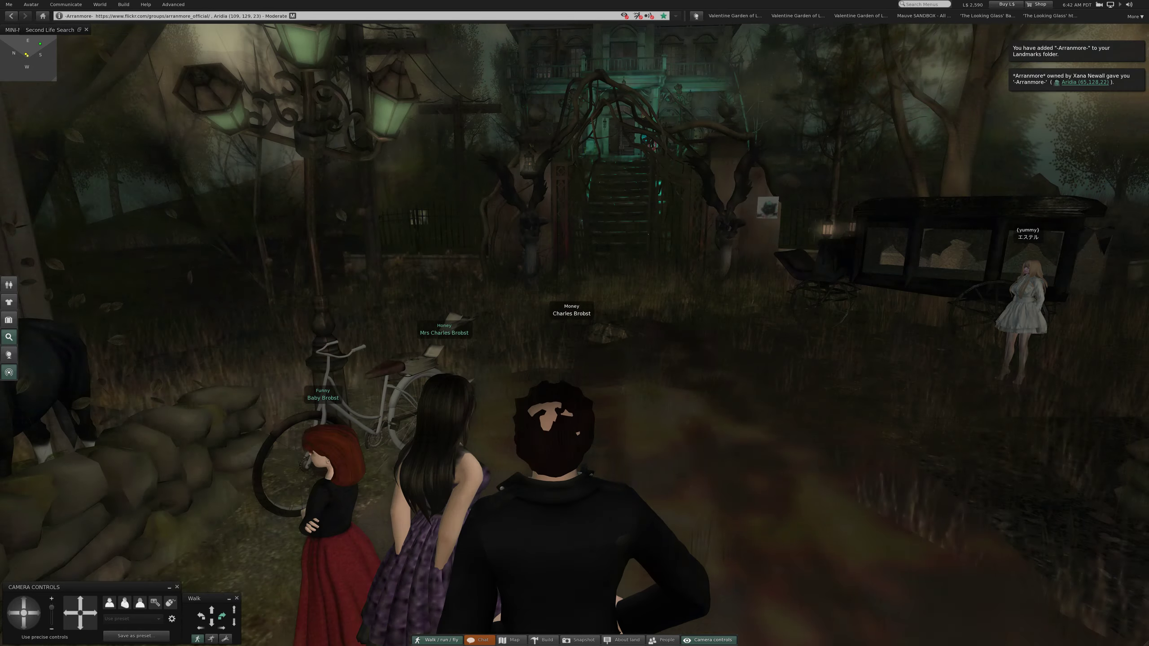
mouse_move(575, 359)
left_mouse_down()
mouse_move(449, 359)
mouse_move(611, 360)
left_mouse_up()
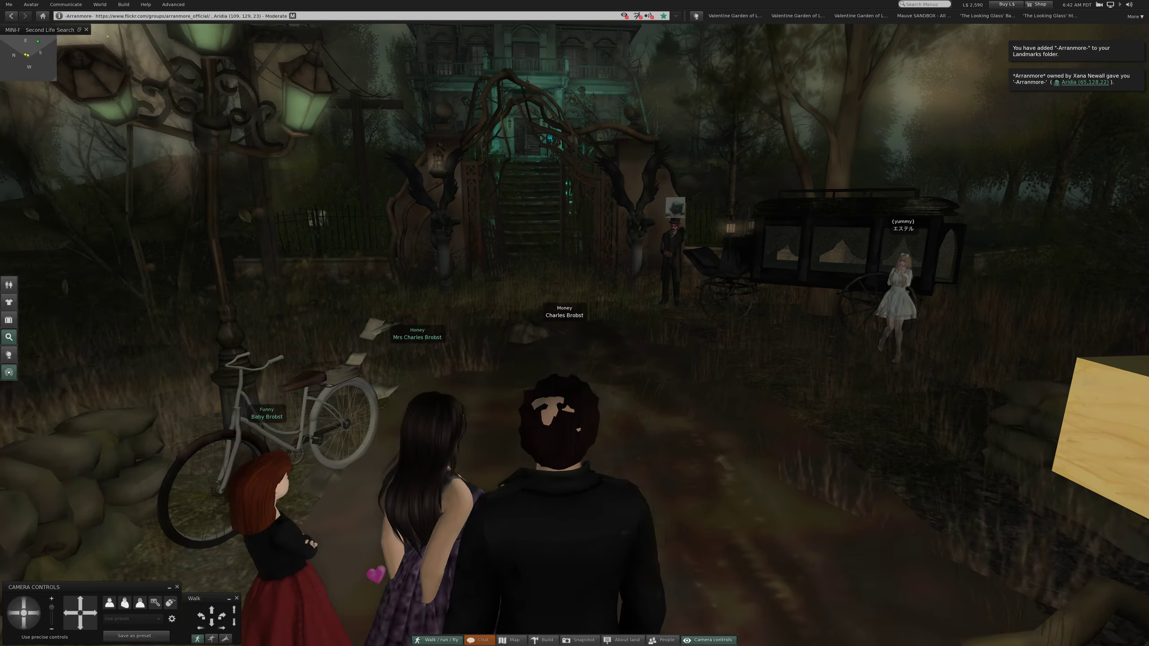
key("Up")
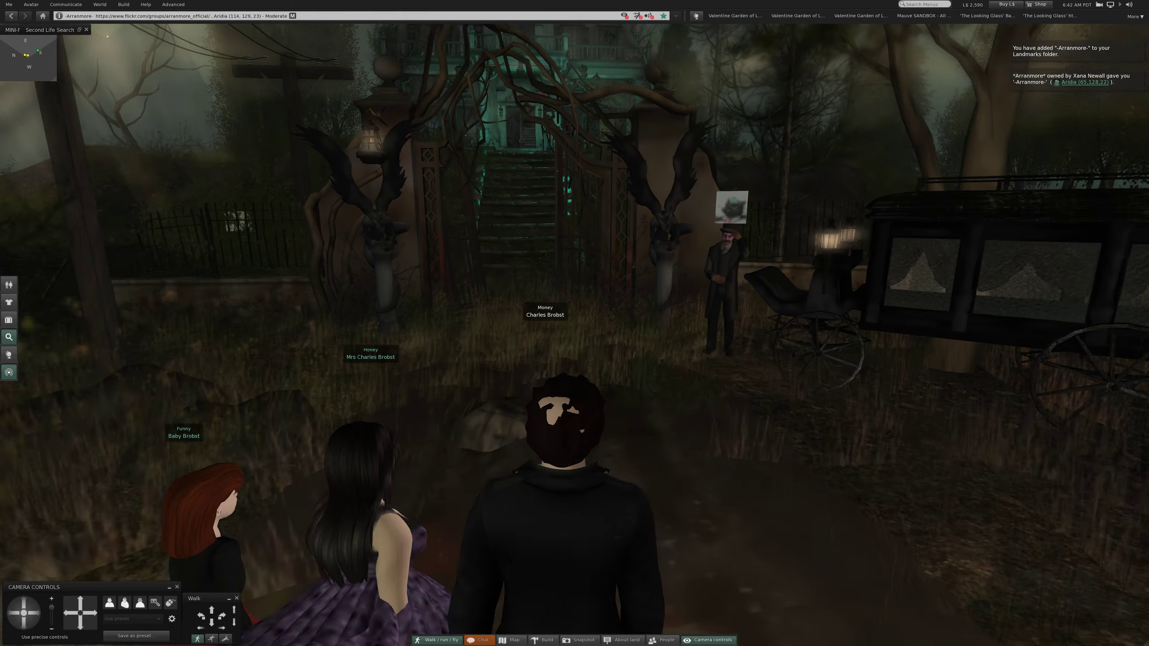
key("Up")
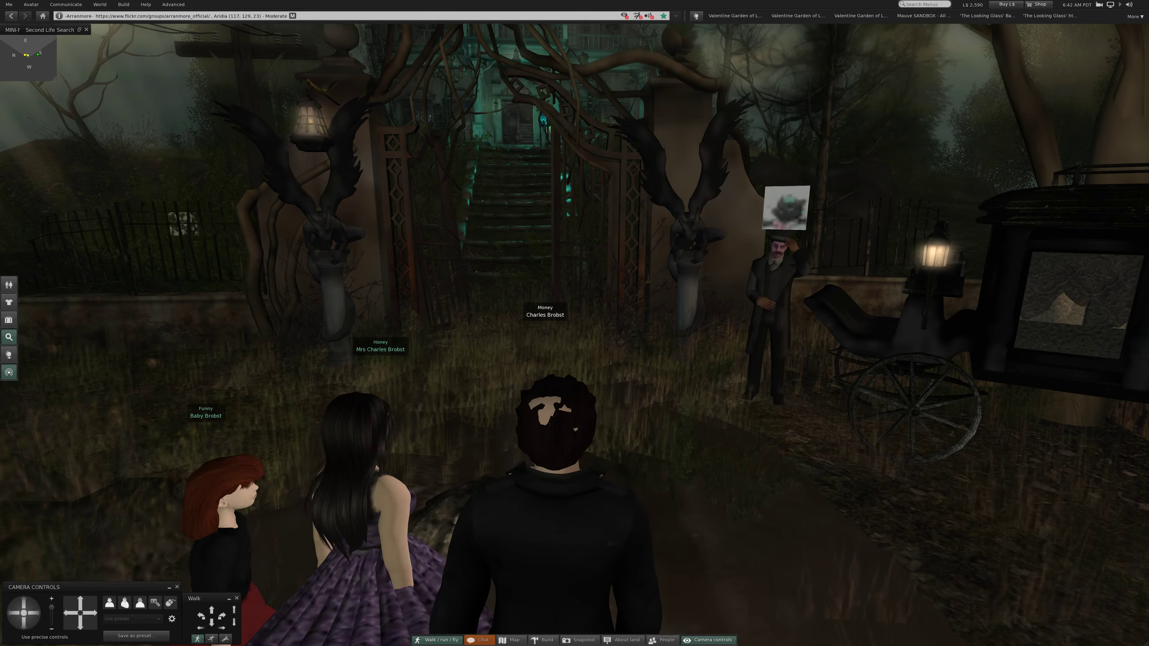
key("Up")
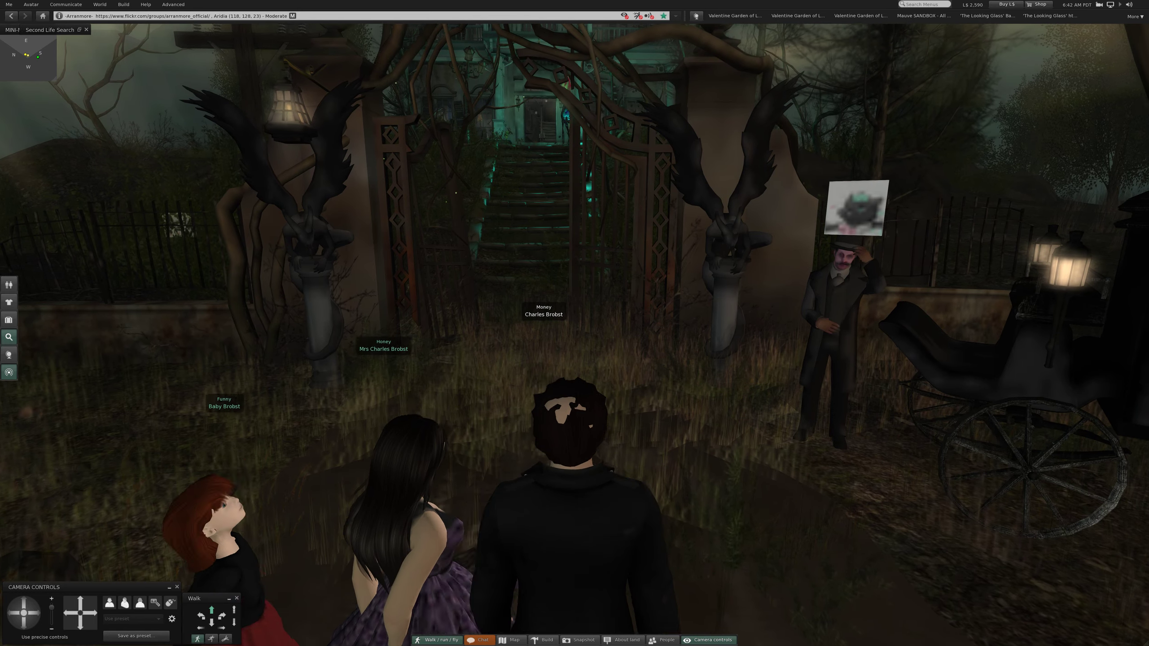
key("Left")
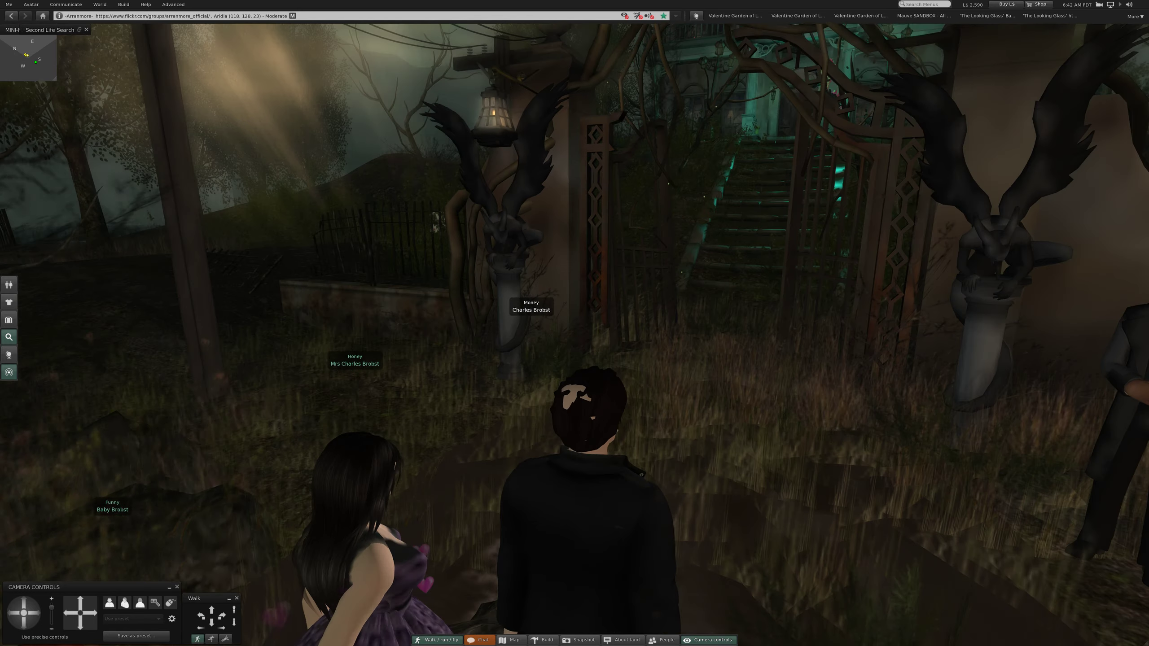
key("Right")
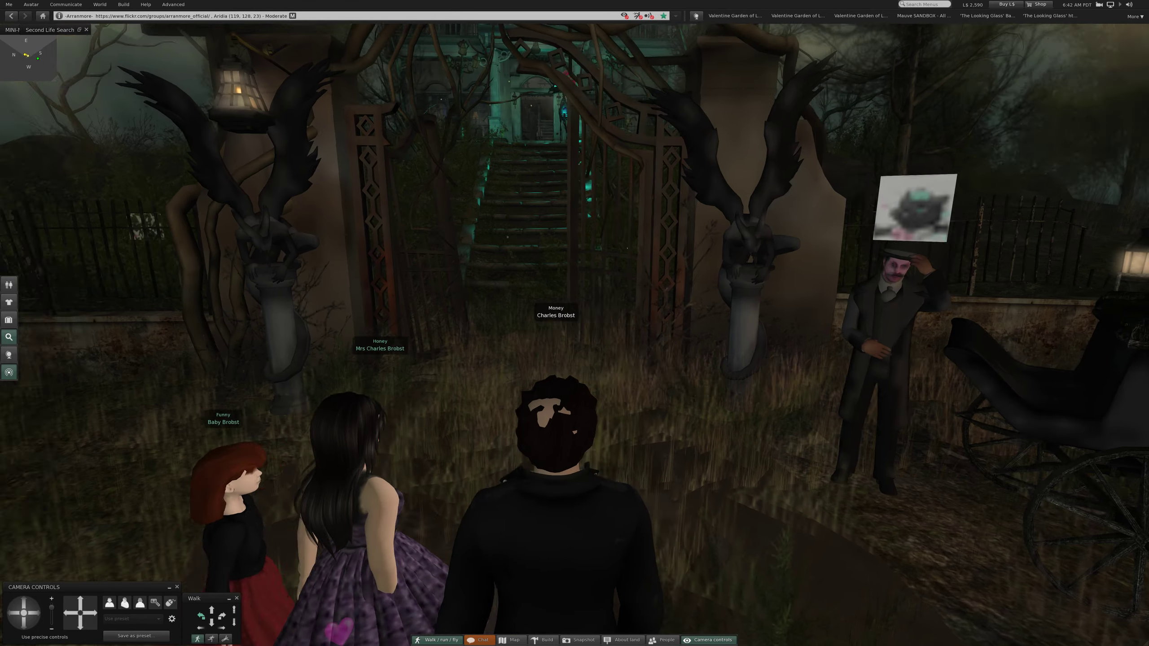
key("Left")
key("Down")
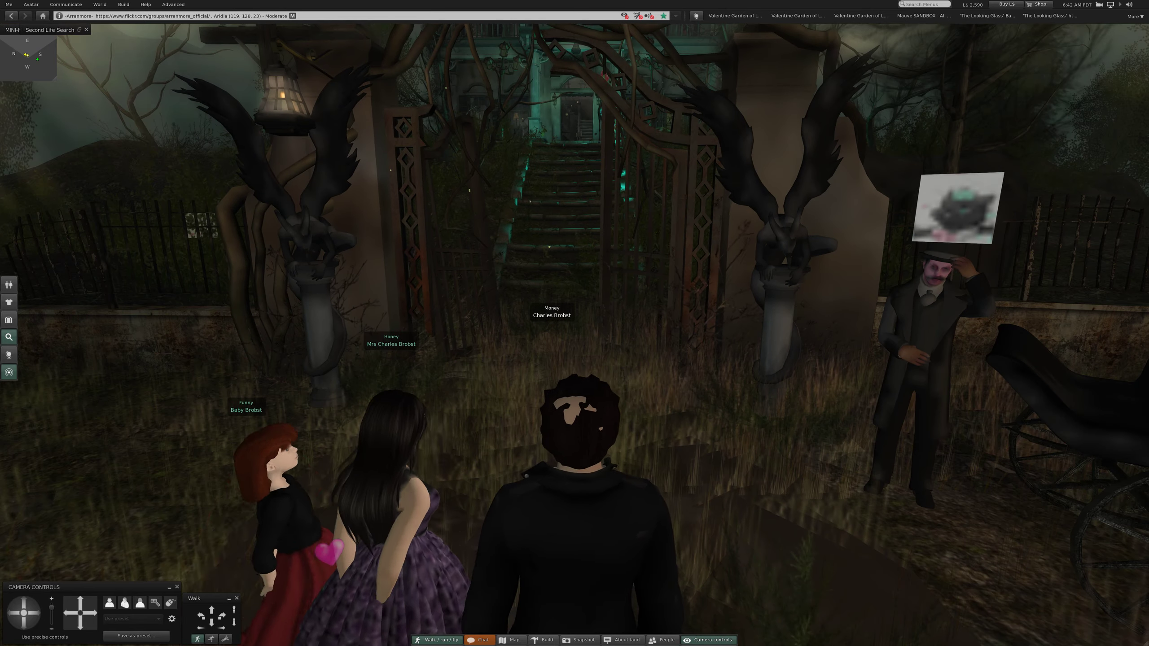
Step: Walk through the gate, climb the glowing stairs and turn toward the skeletal horse
key("Up")
key("Up")
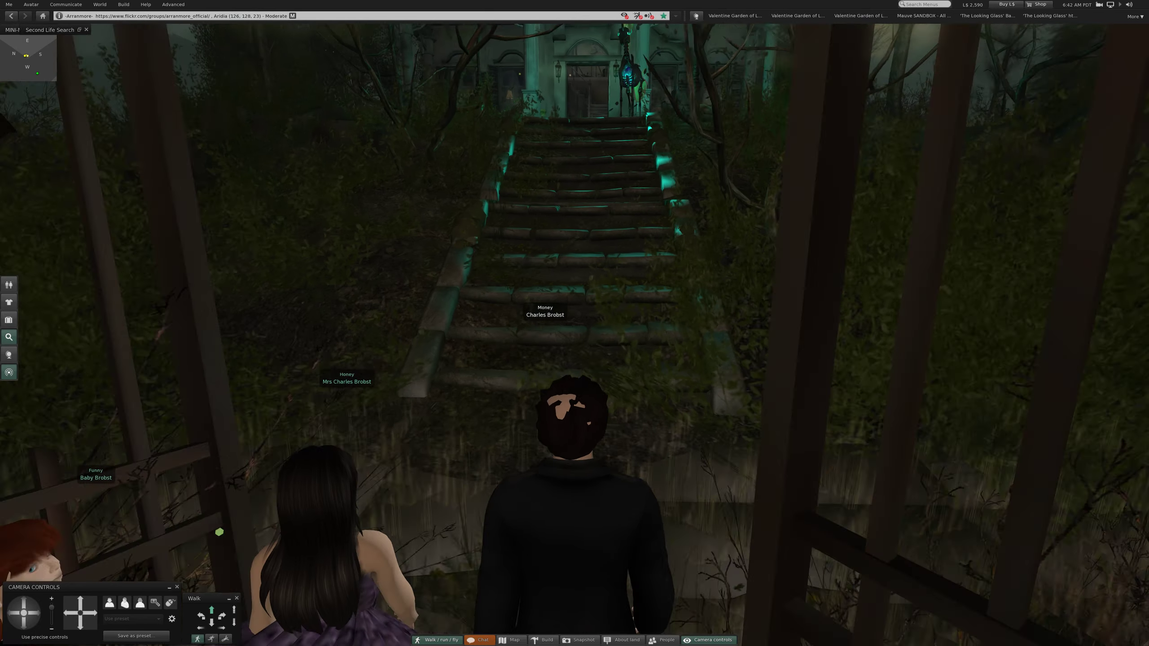
key("Up")
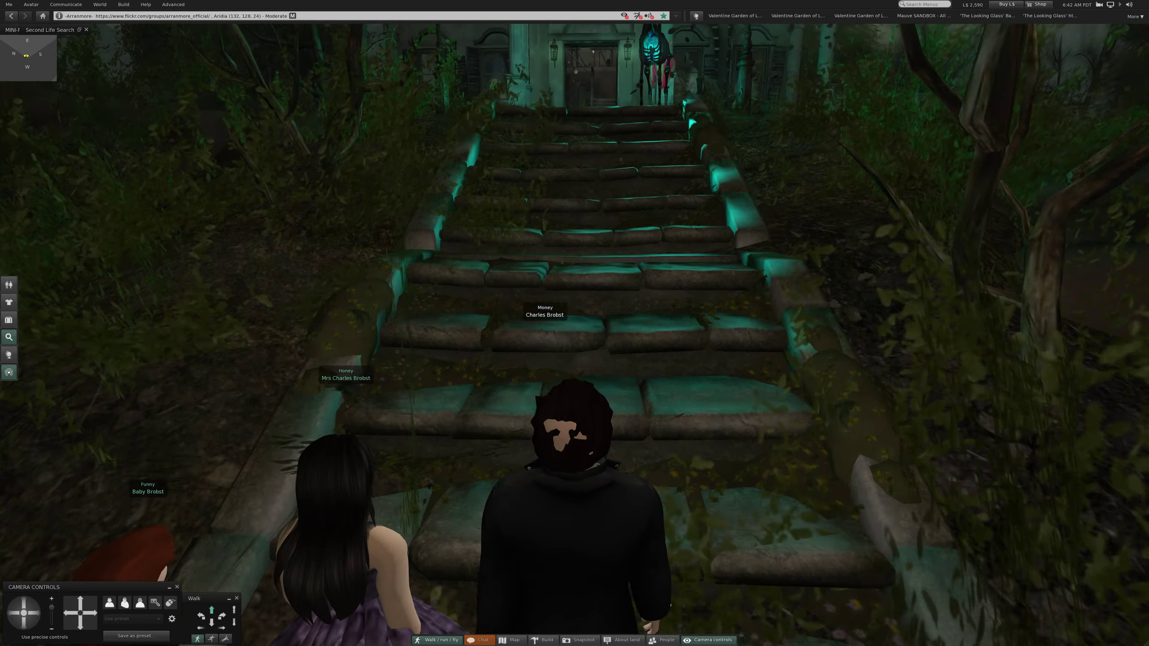
key("Up")
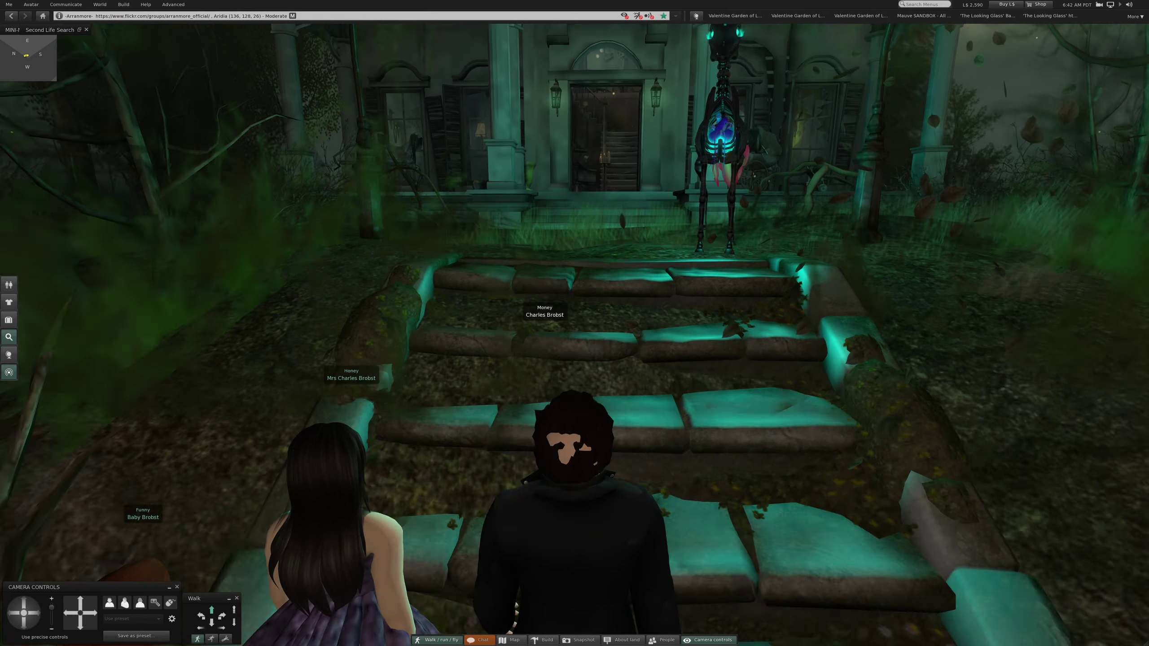
key("Up")
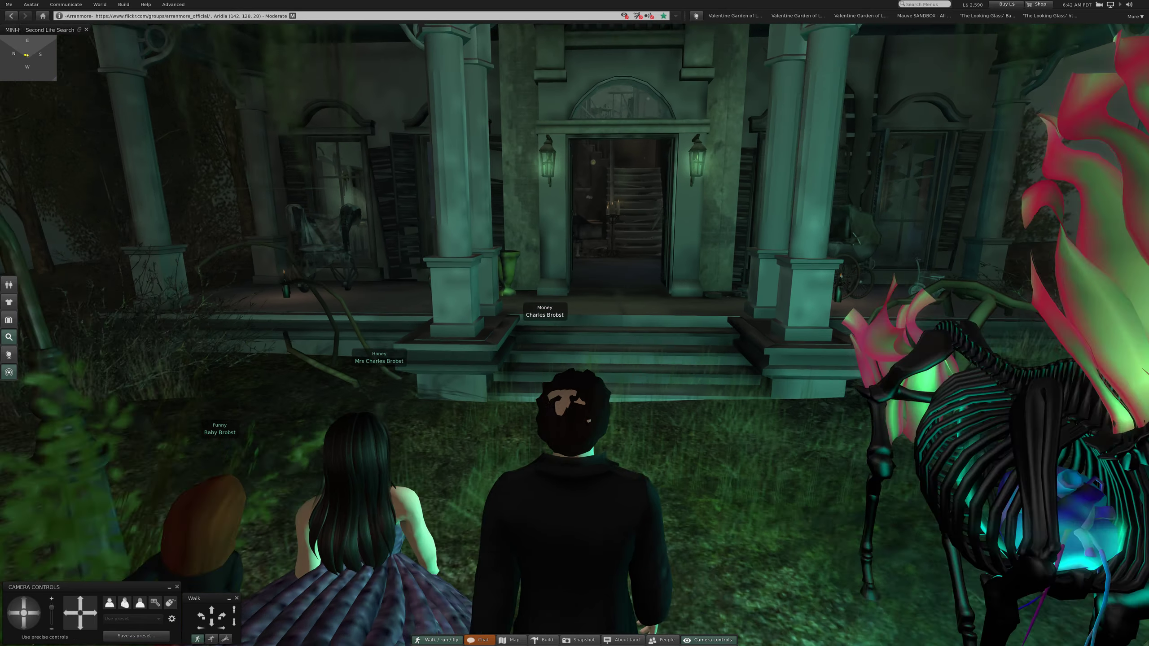
key("Right")
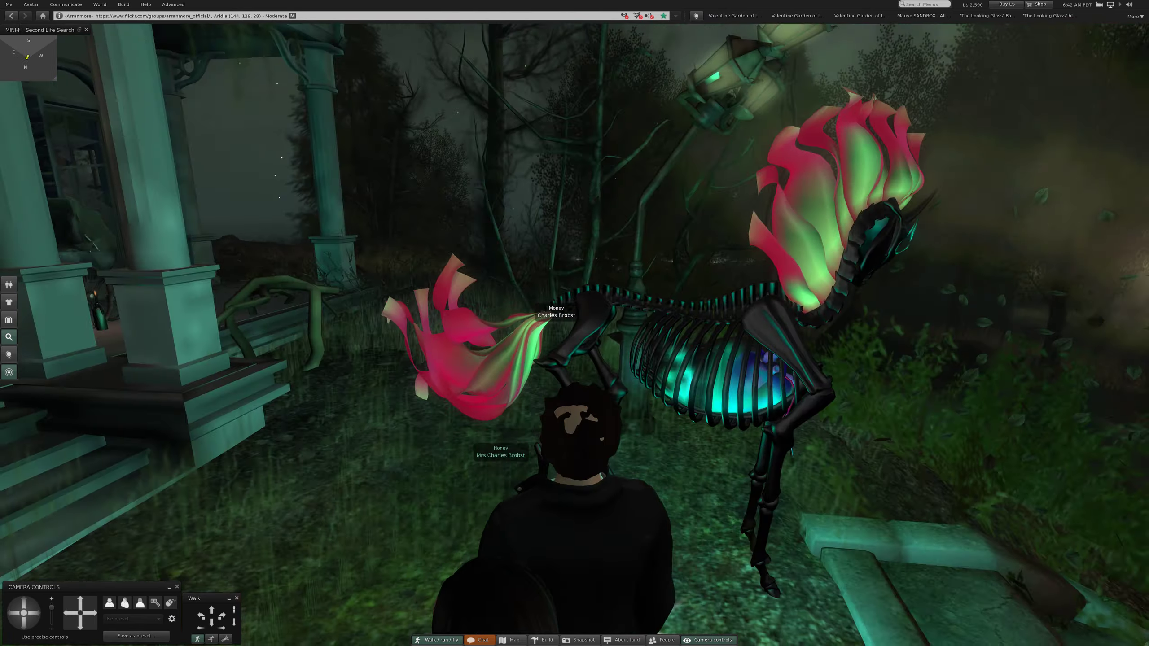
key("Right")
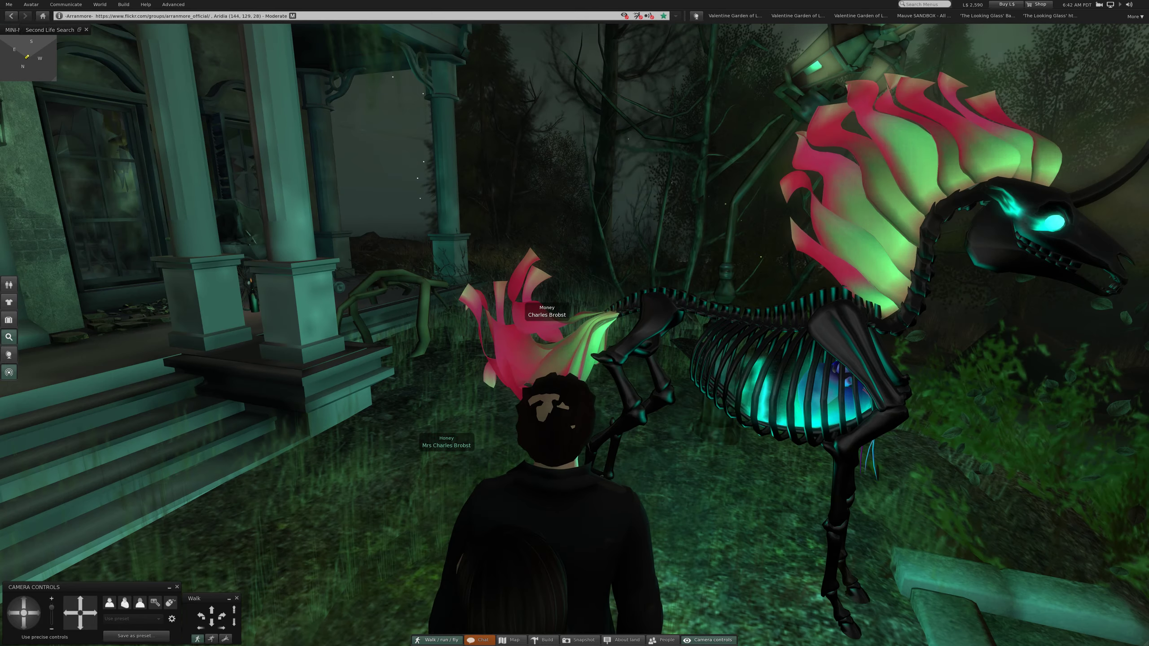
Step: Center the skeletal horse, then reset the camera and look along the porch
key("Right")
key("Right")
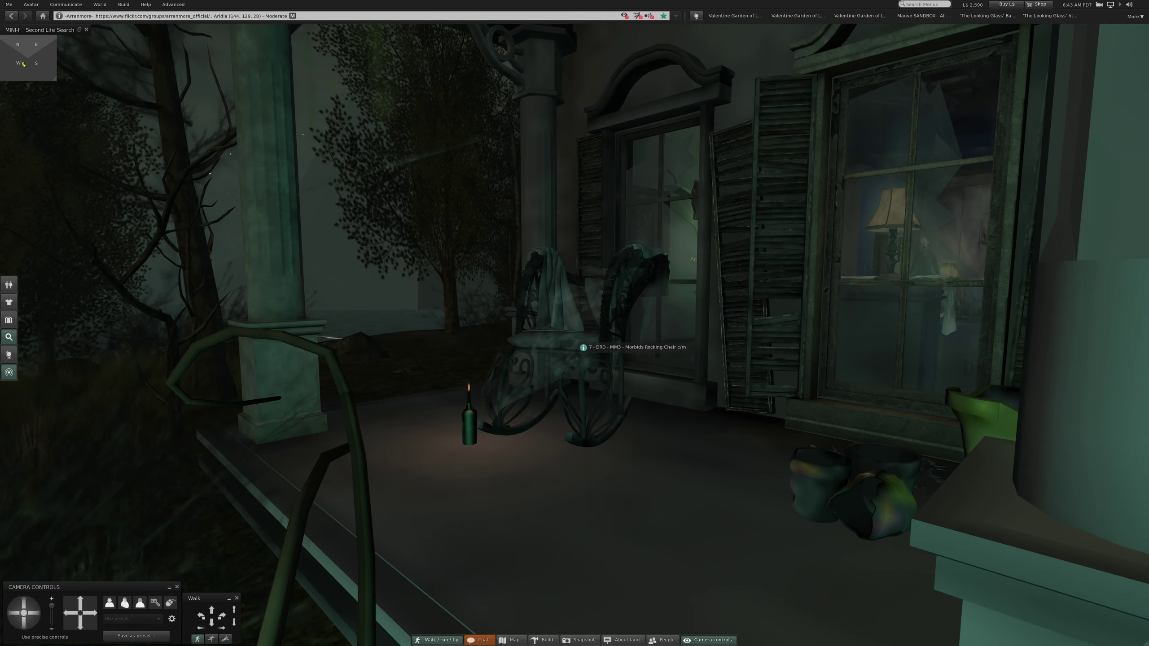
key("Escape")
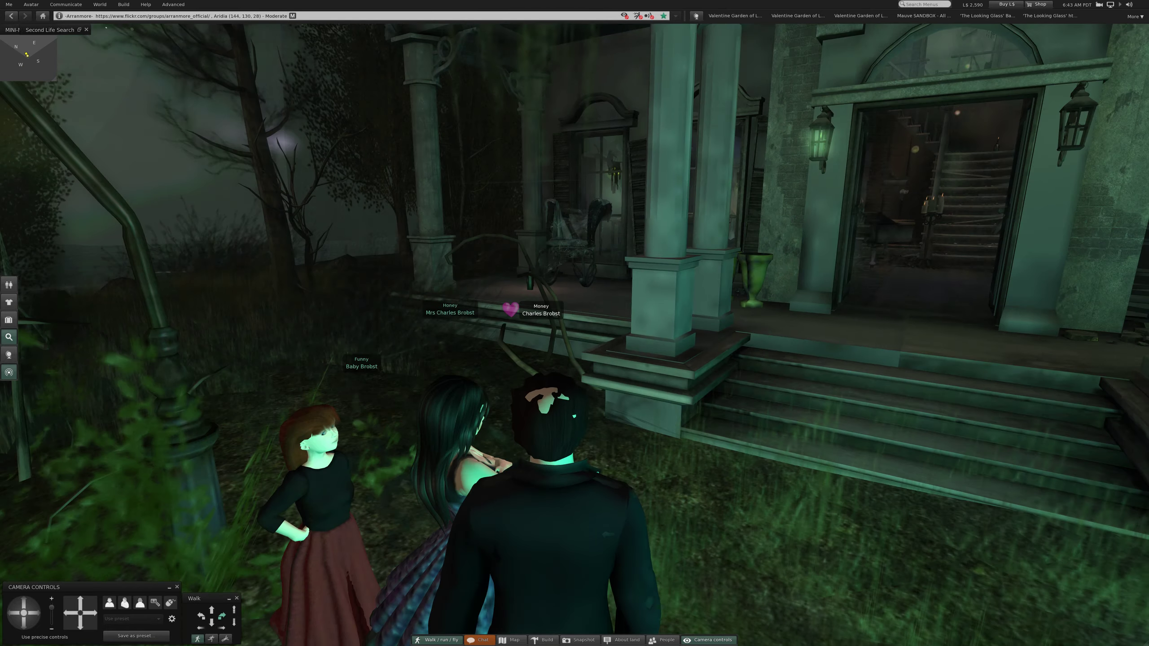
key("Right")
key("Right")
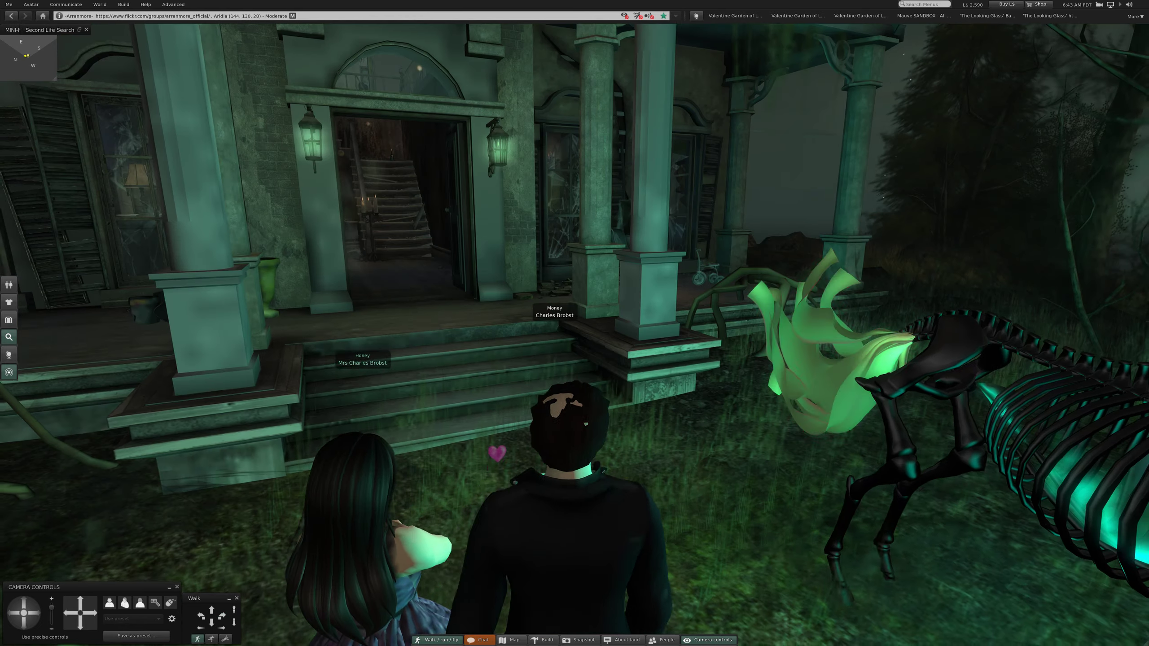
Step: Climb the porch steps and walk up to the open front doorway
key("Up")
key("Up")
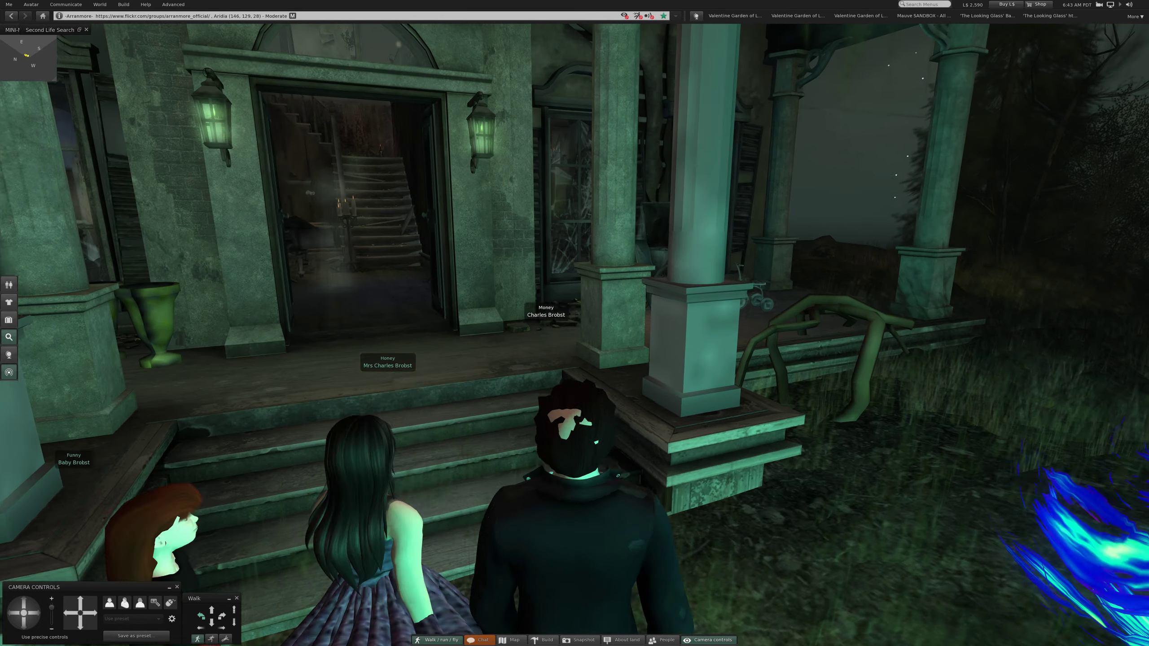
key("Left")
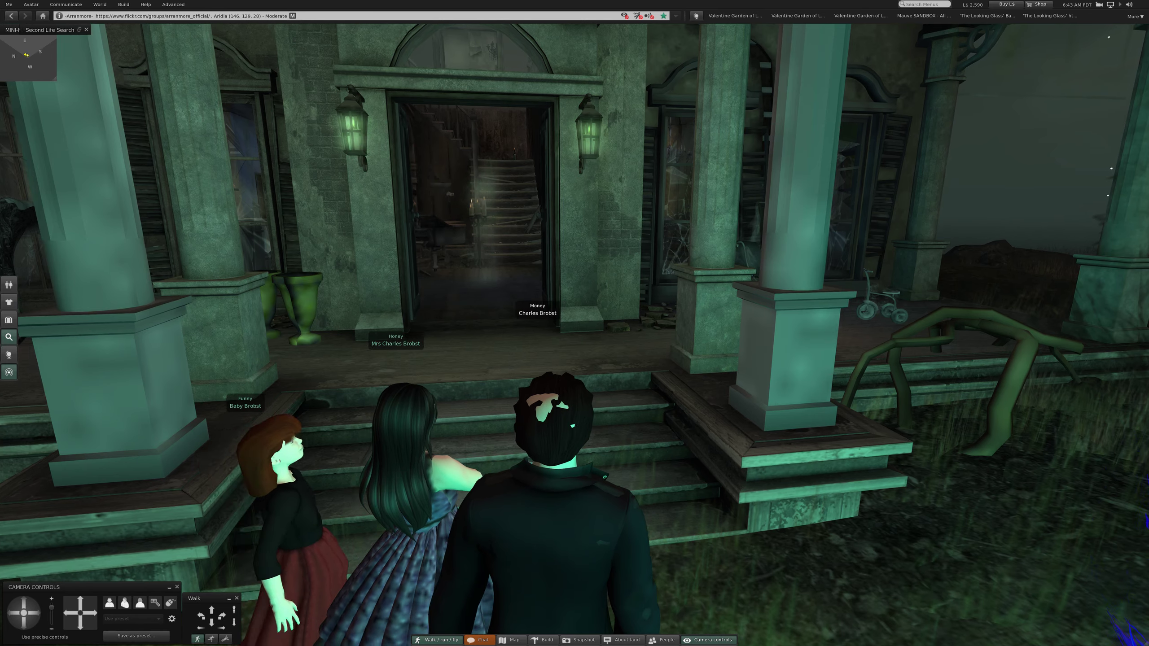
key("Up")
key("Up")
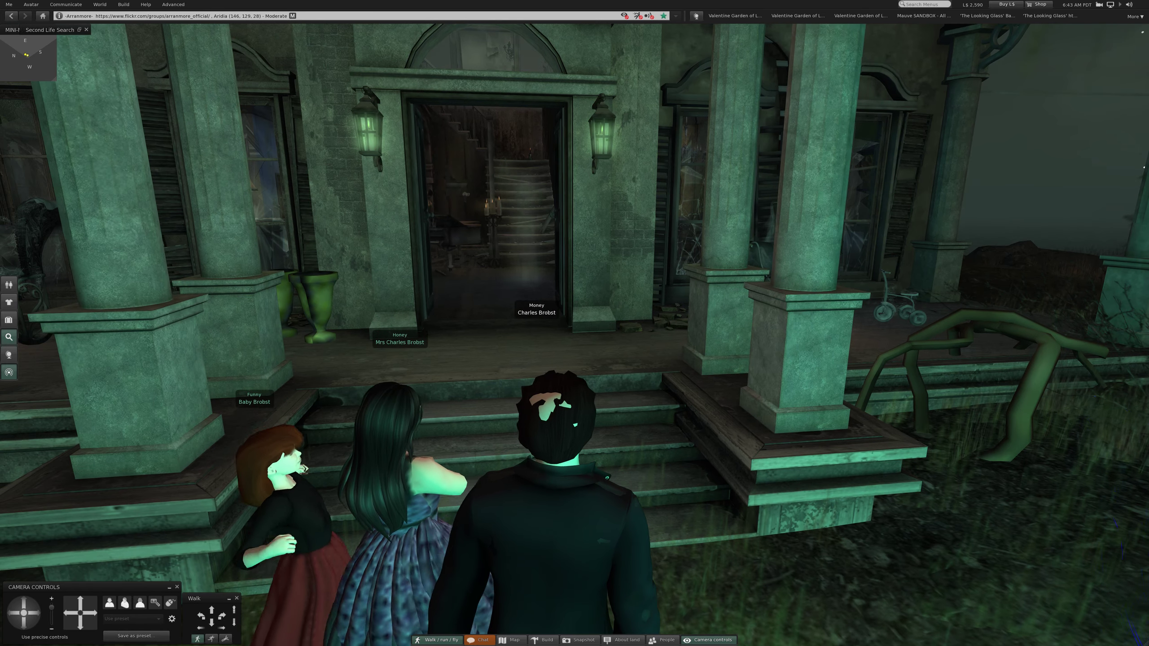
key("Up")
key("Escape")
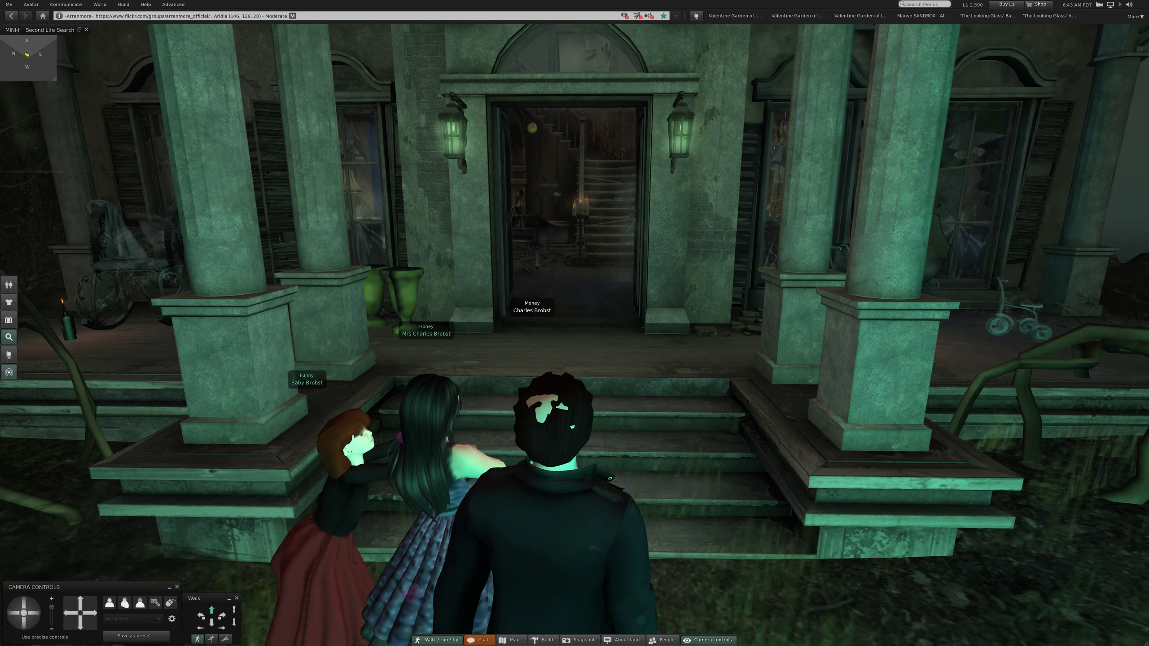
key("Up")
key("Up")
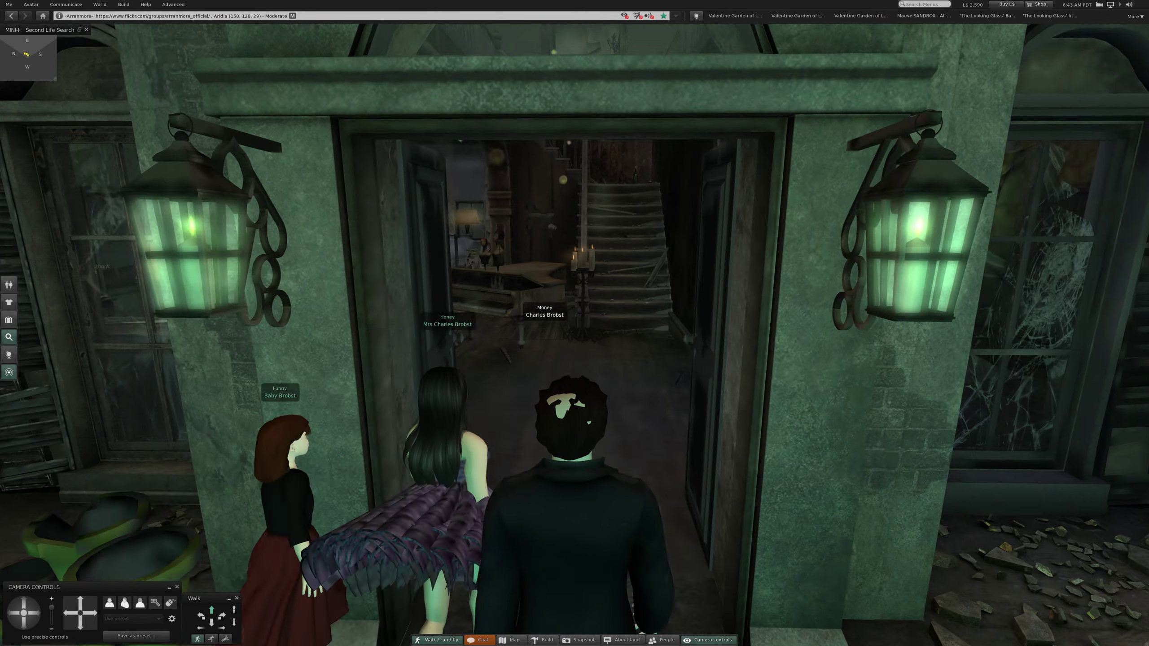
key("Up")
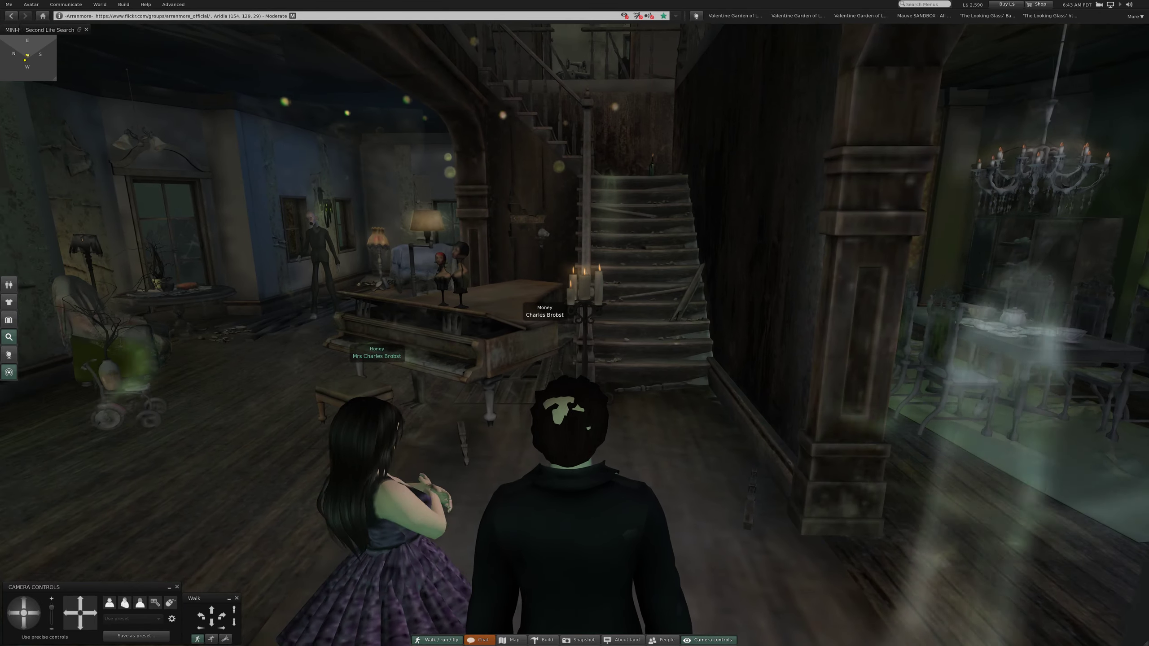
Step: Look past the dining room and piano, then walk to the dresser facing the windows
key("Right")
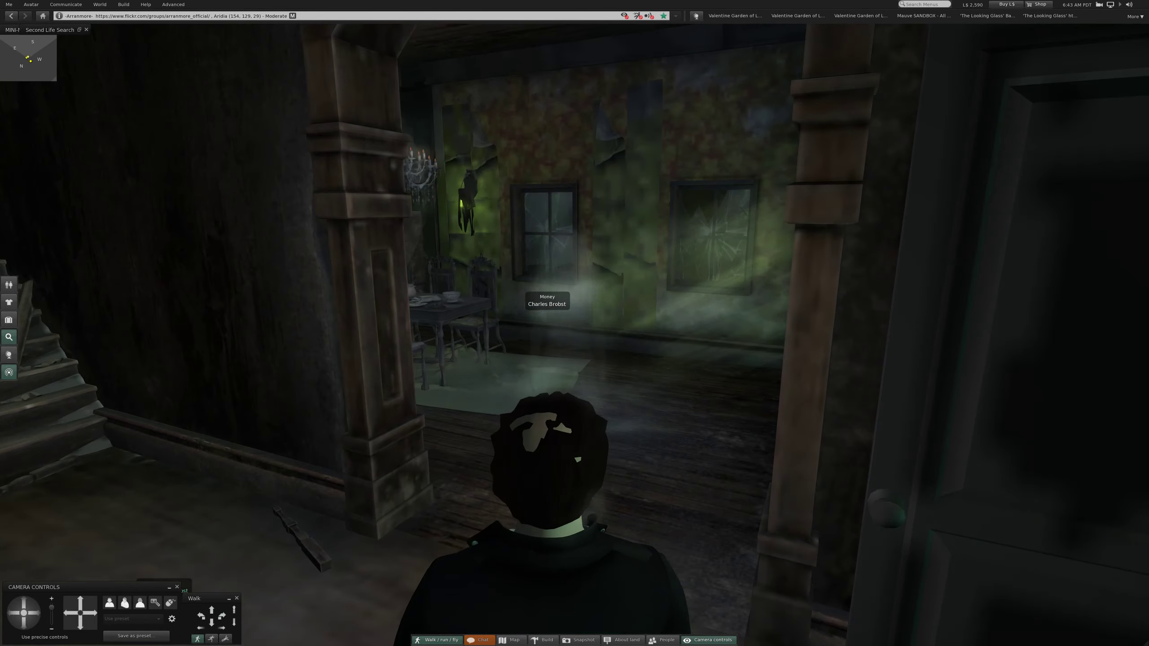
key("Left")
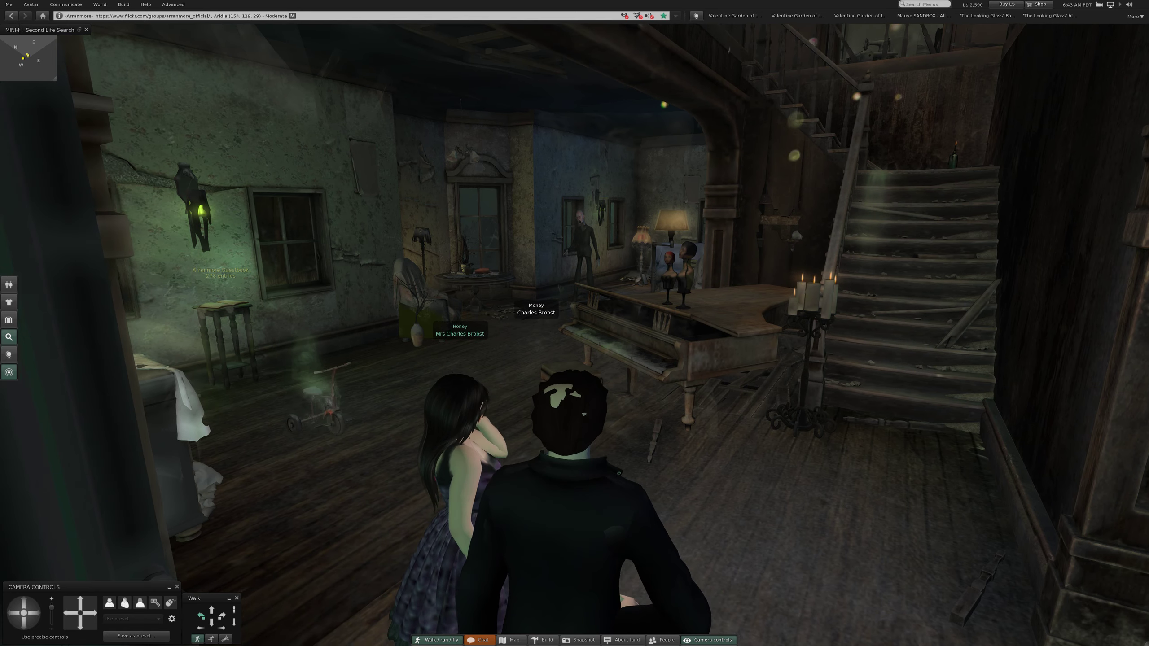
key("Left")
key("Up")
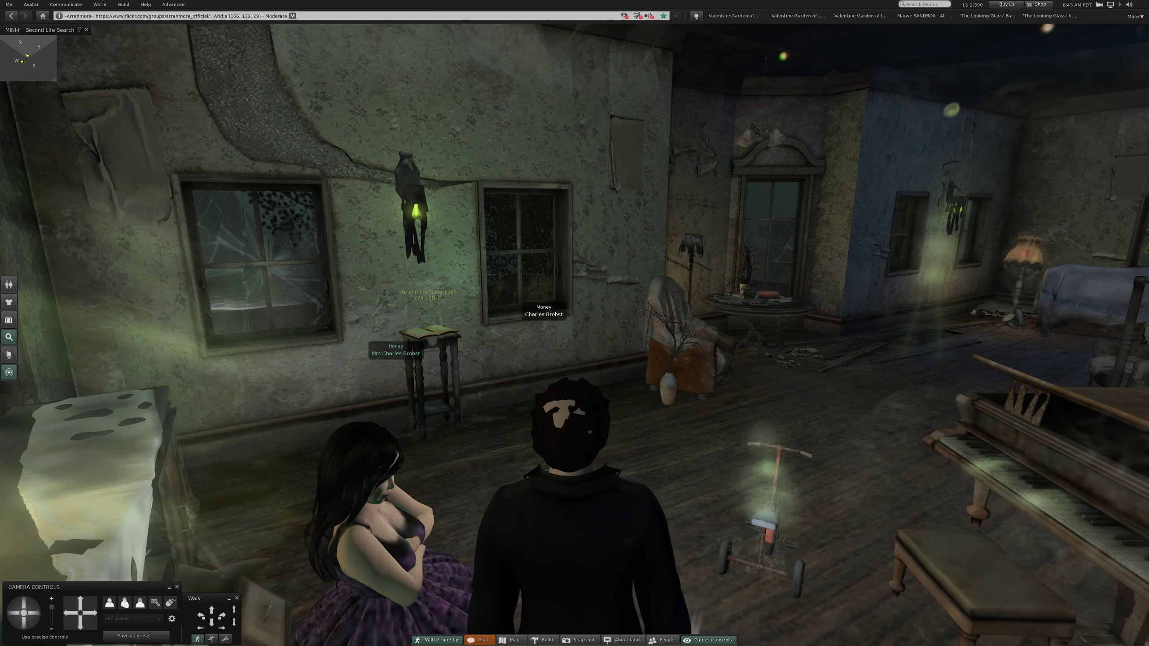
key("Up")
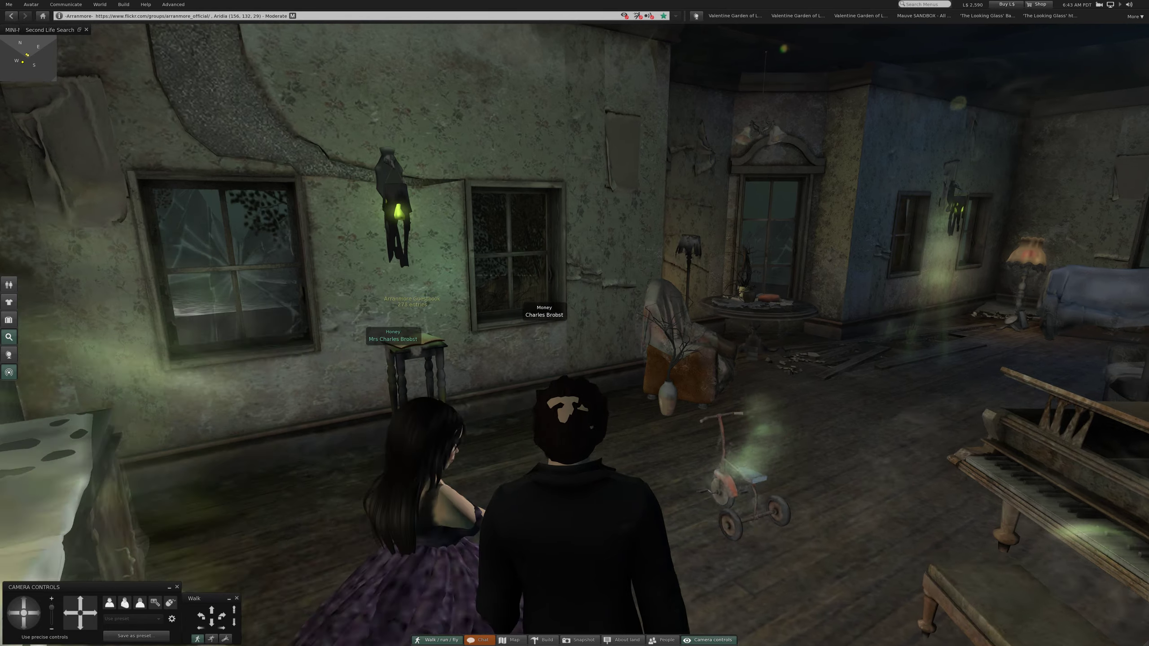
key("Left")
key("Left")
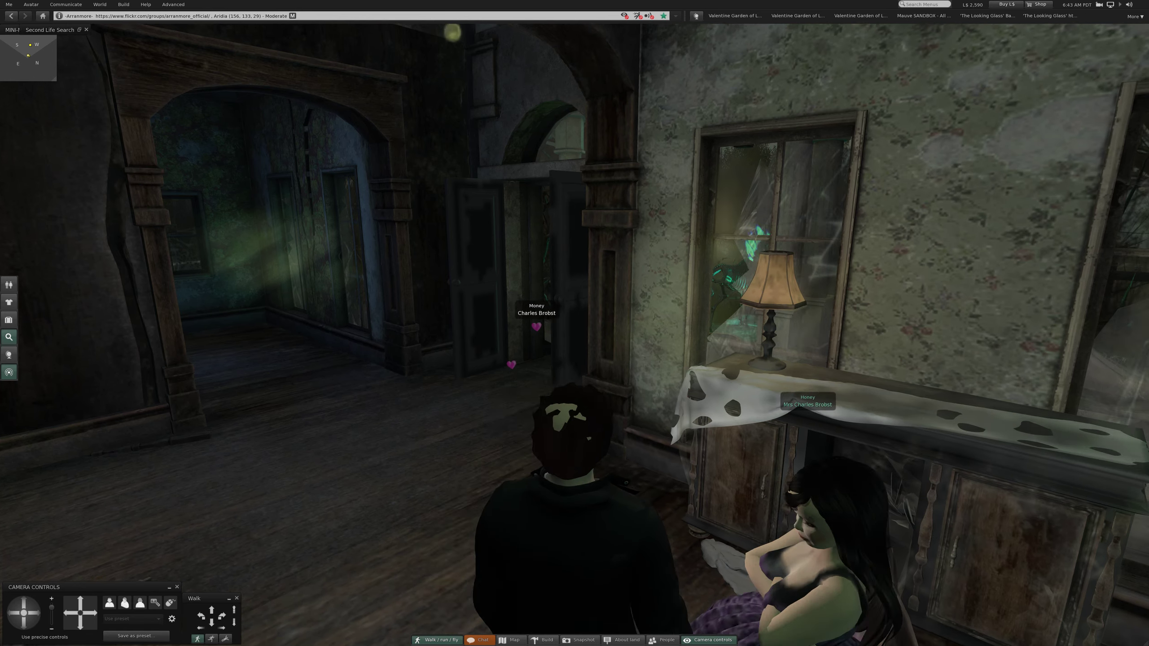
Step: Step closer to the dresser while two companions arrive from the hallway
key("Up")
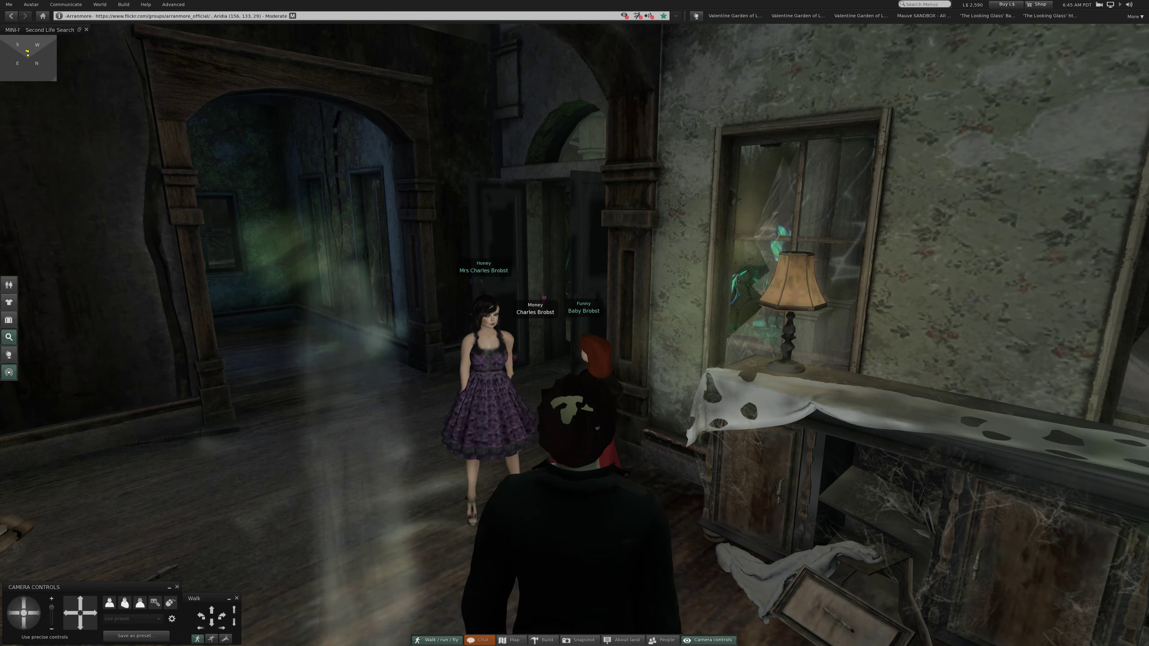
Step: Turn toward the long room and walk past the armchair to the back wall
key("Left")
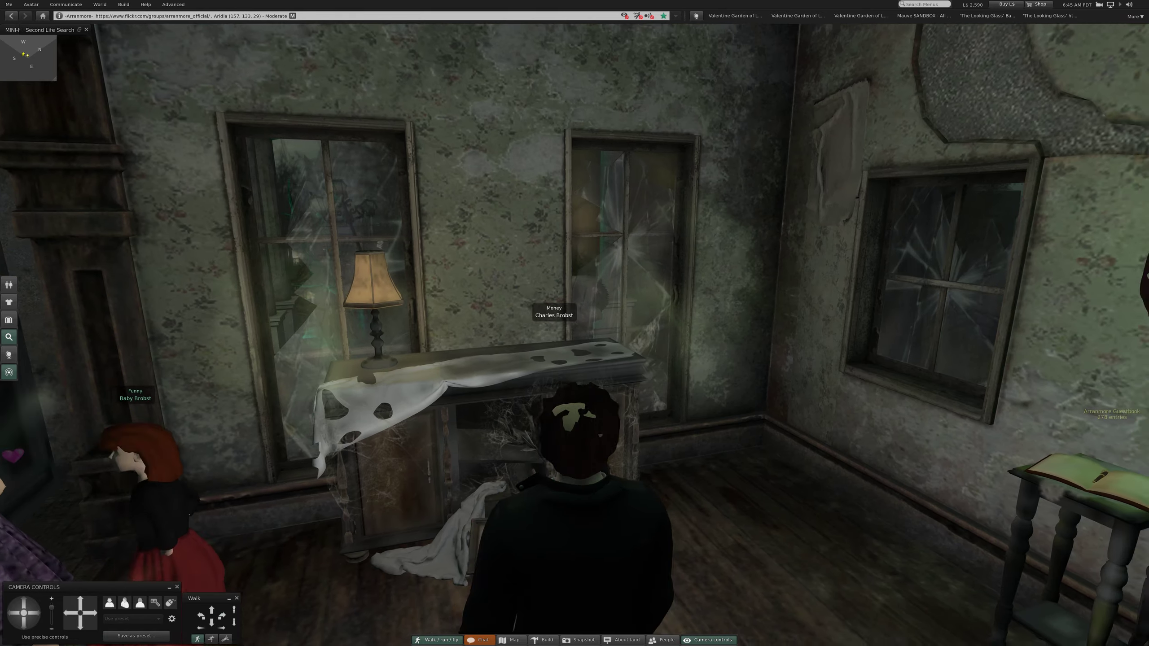
key("Left")
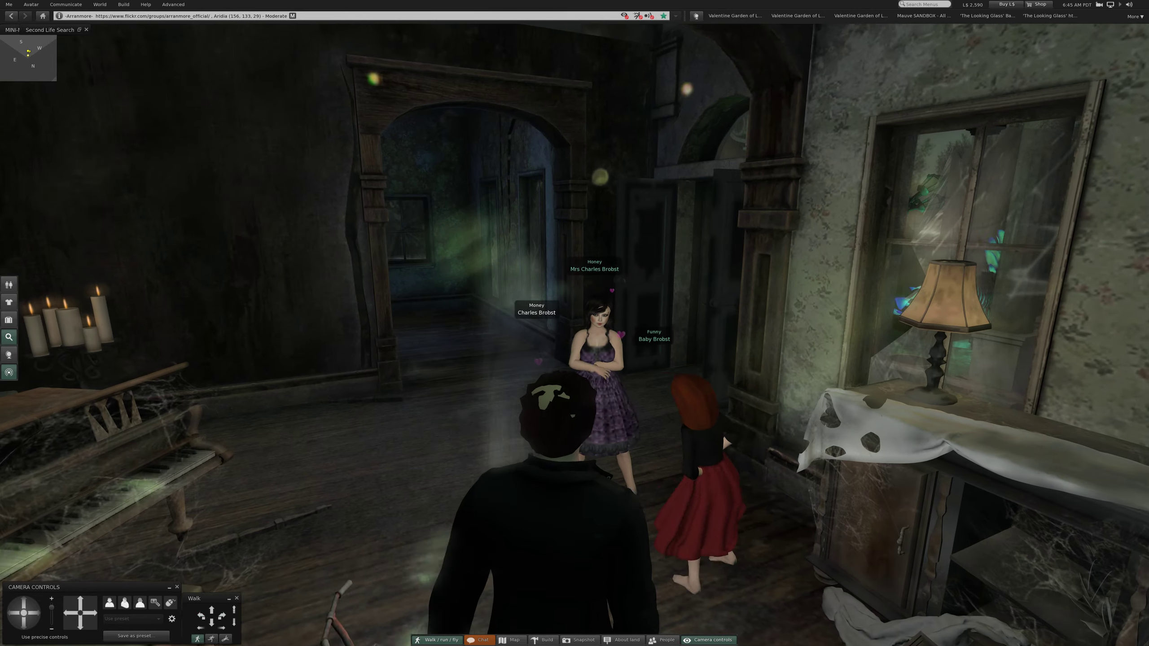
key("Left")
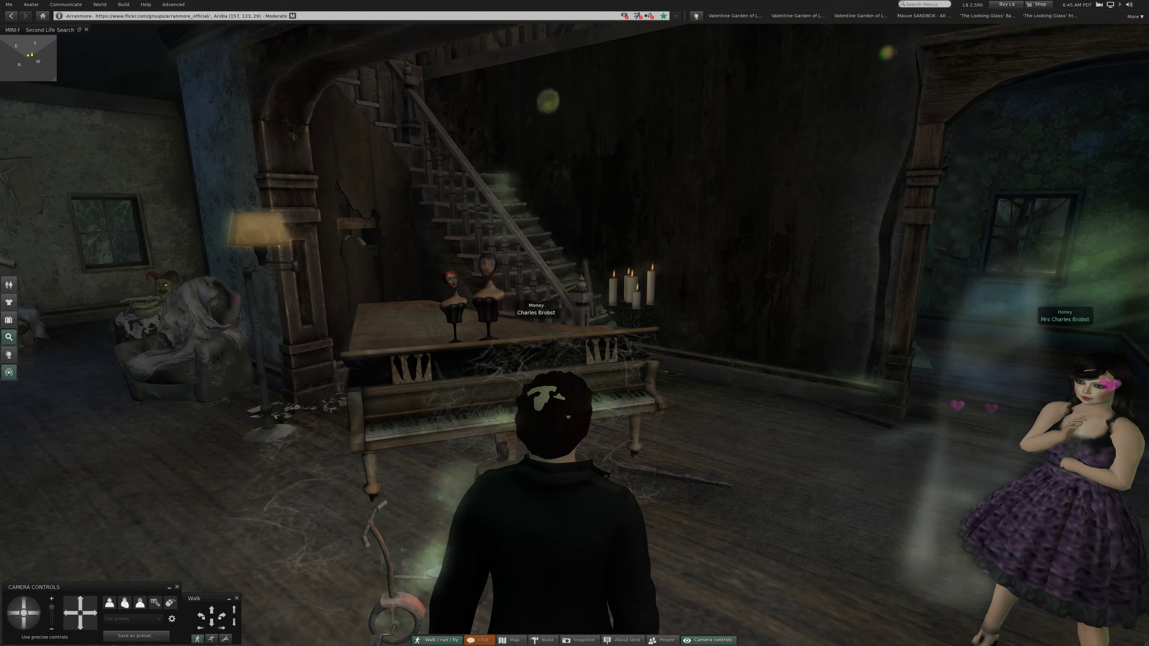
key("Left")
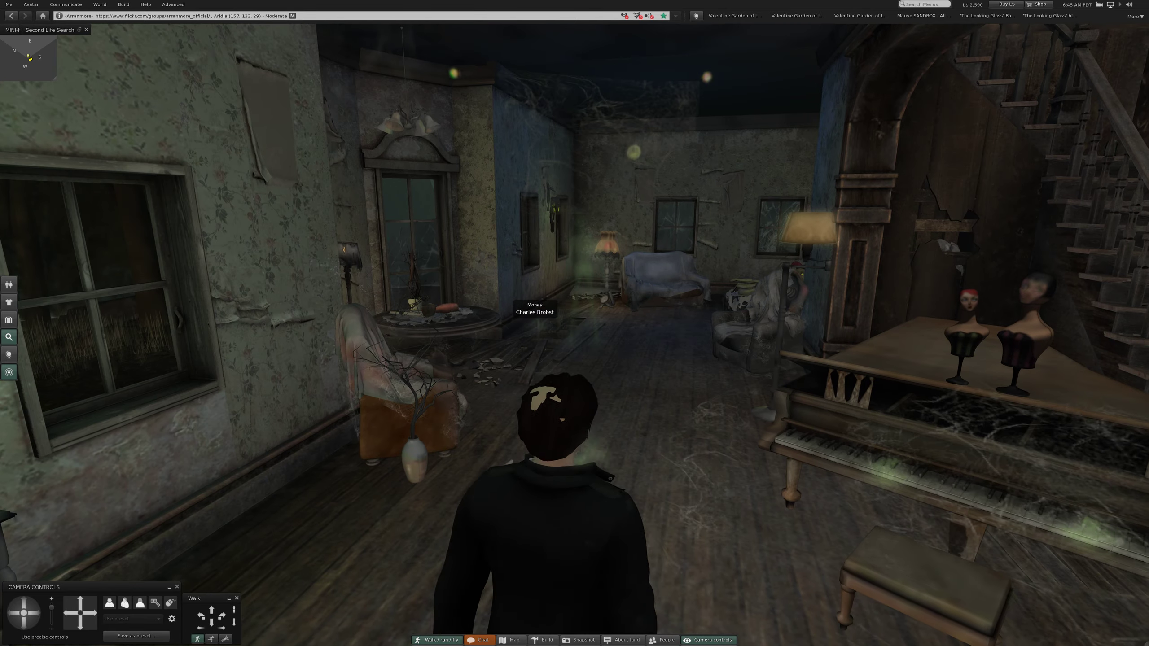
key("Up")
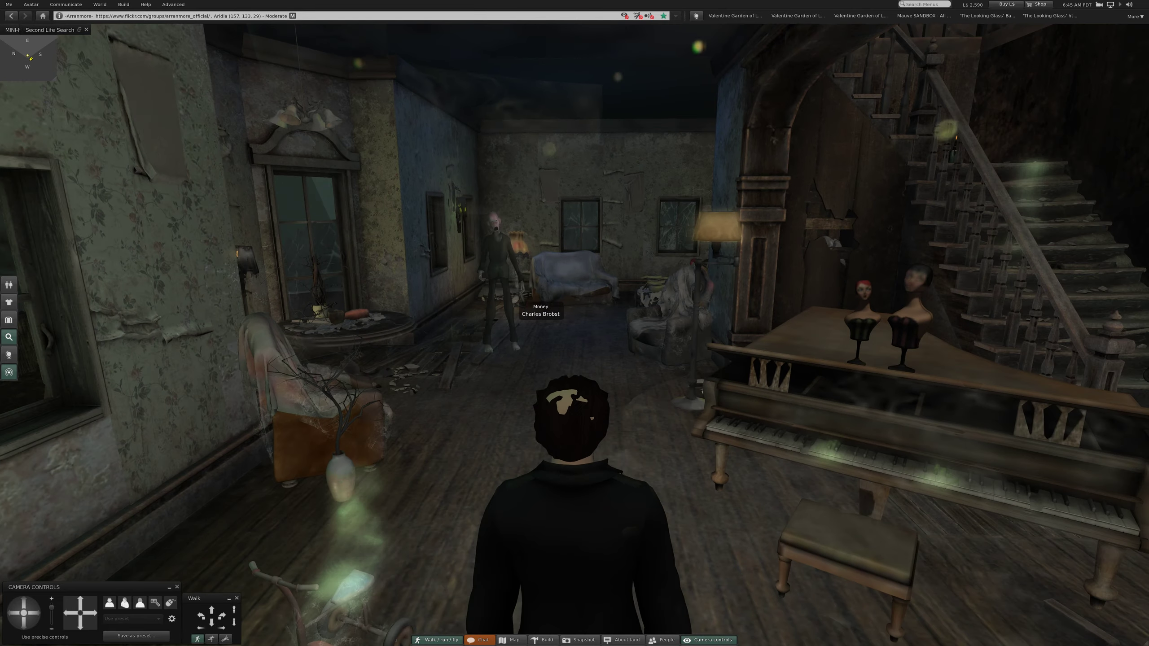
key("Up")
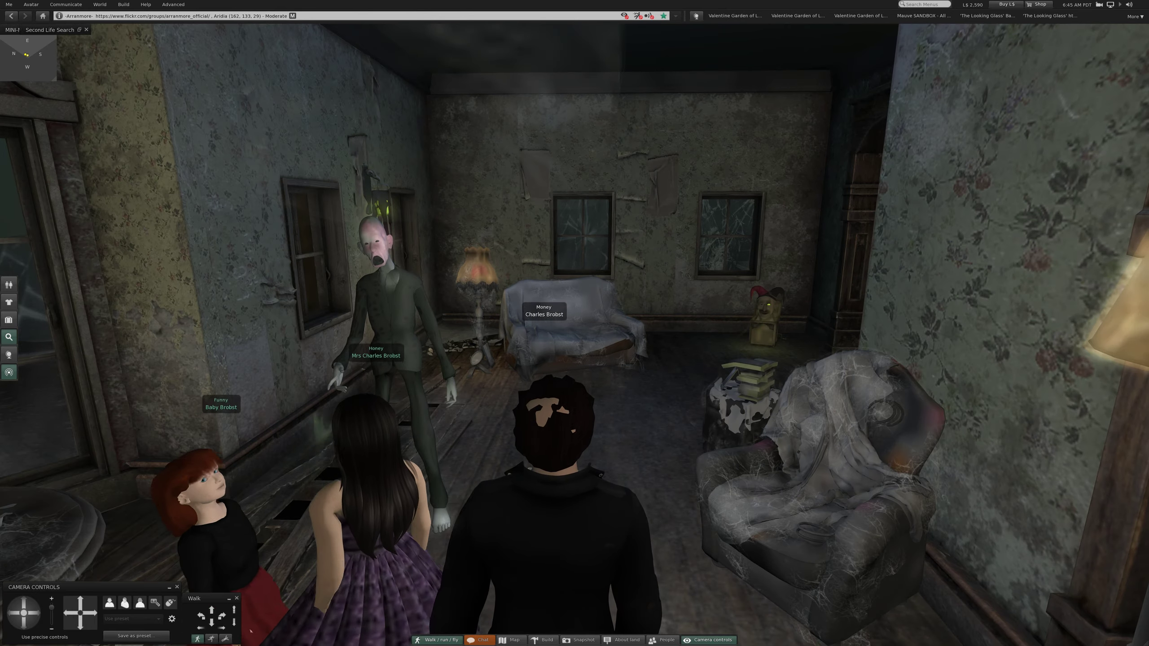
key("Left")
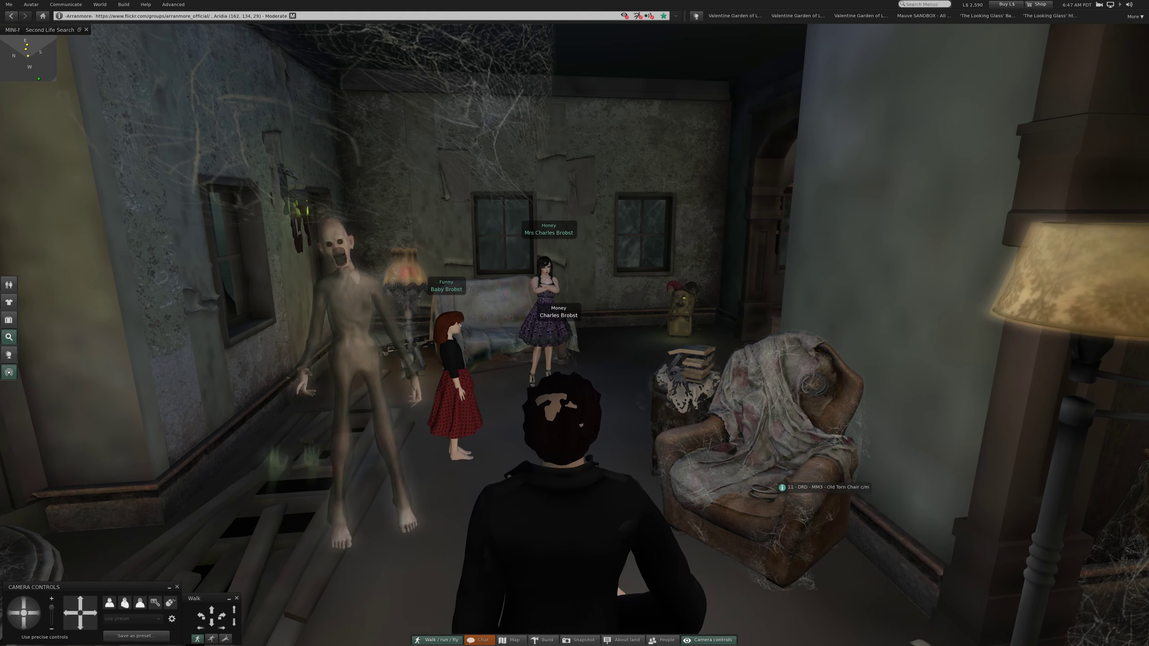
key("Up")
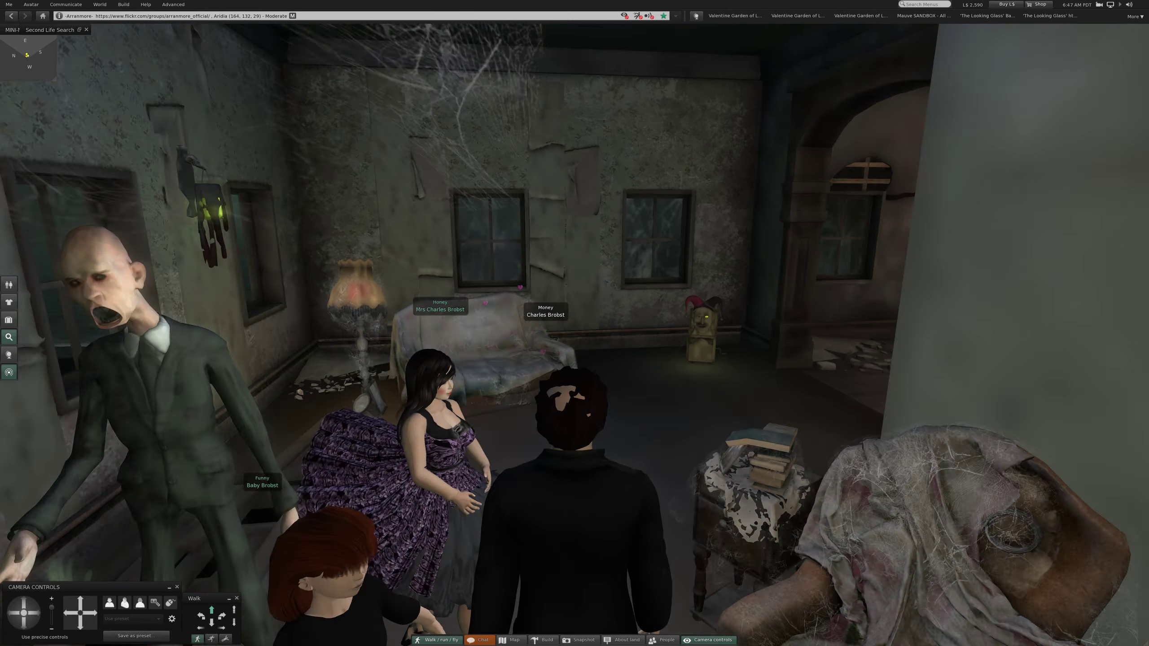
Step: Walk through the archway into the room with the old stove
key("Right")
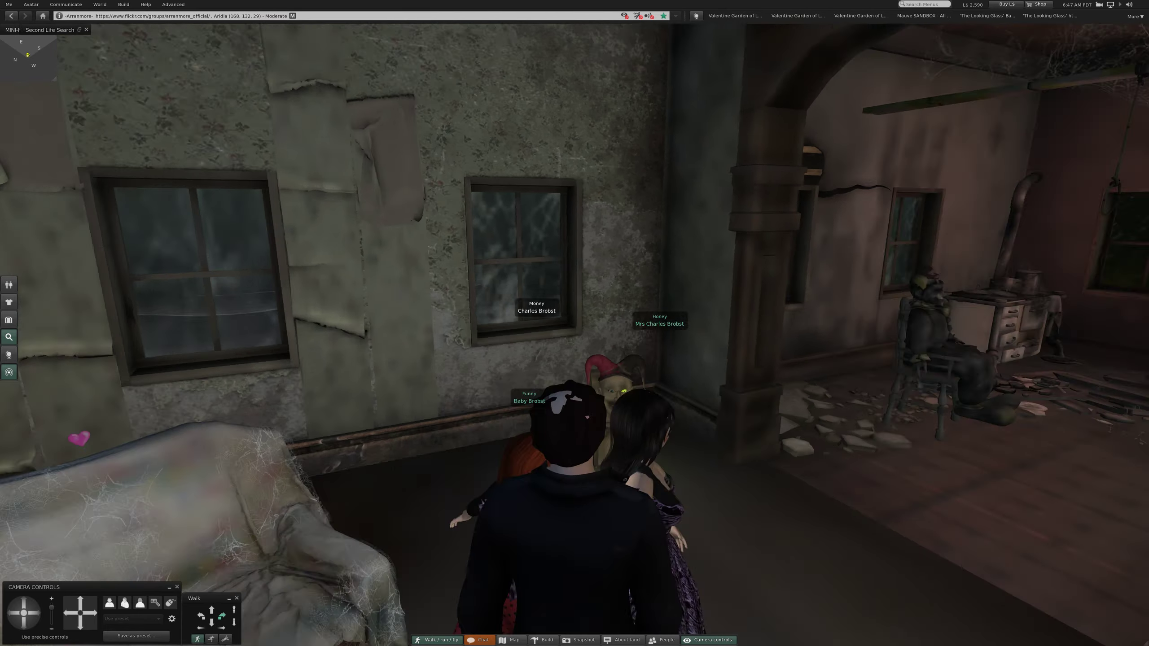
key("Up")
key("Left")
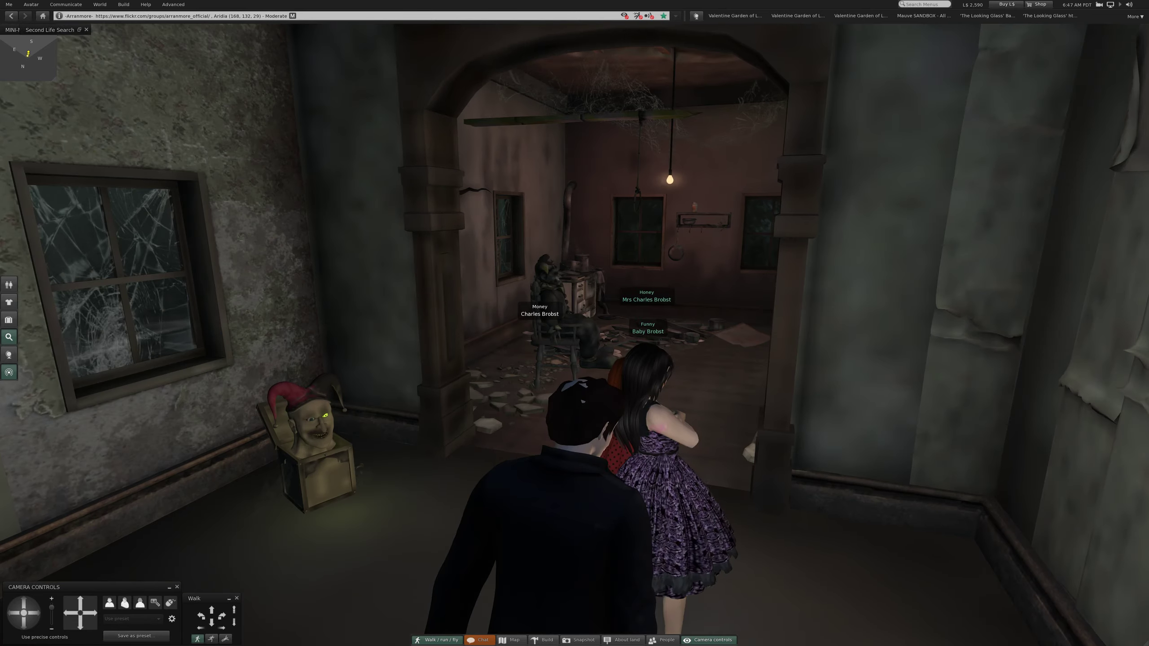
key("Up")
key("Right")
key("Down")
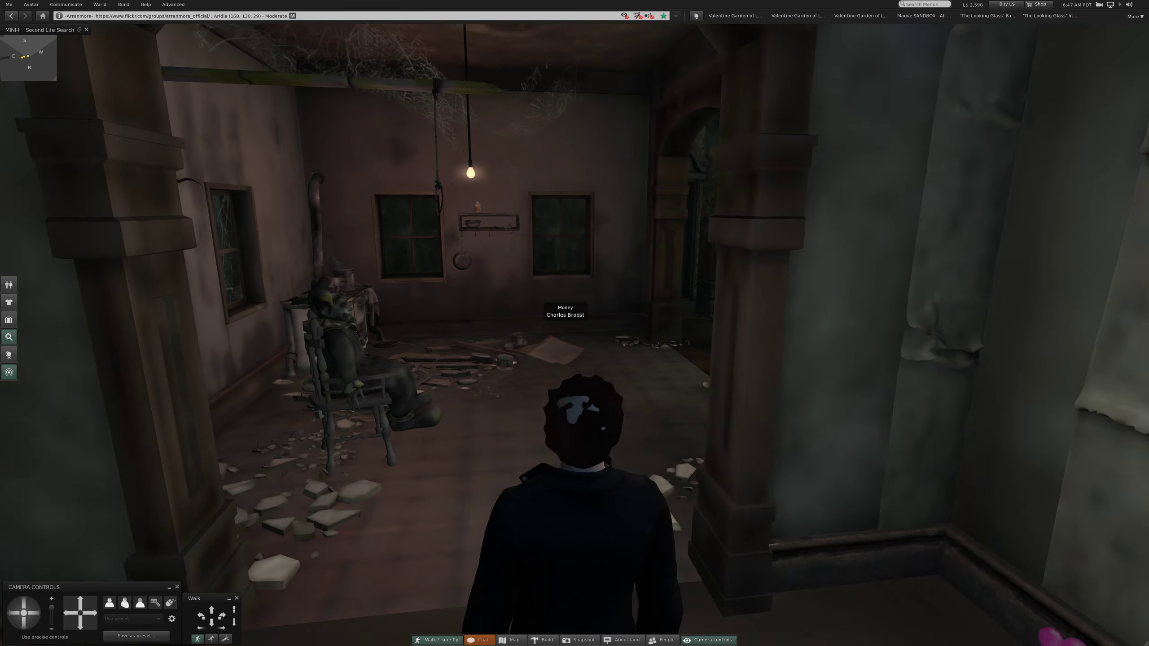
key("Up")
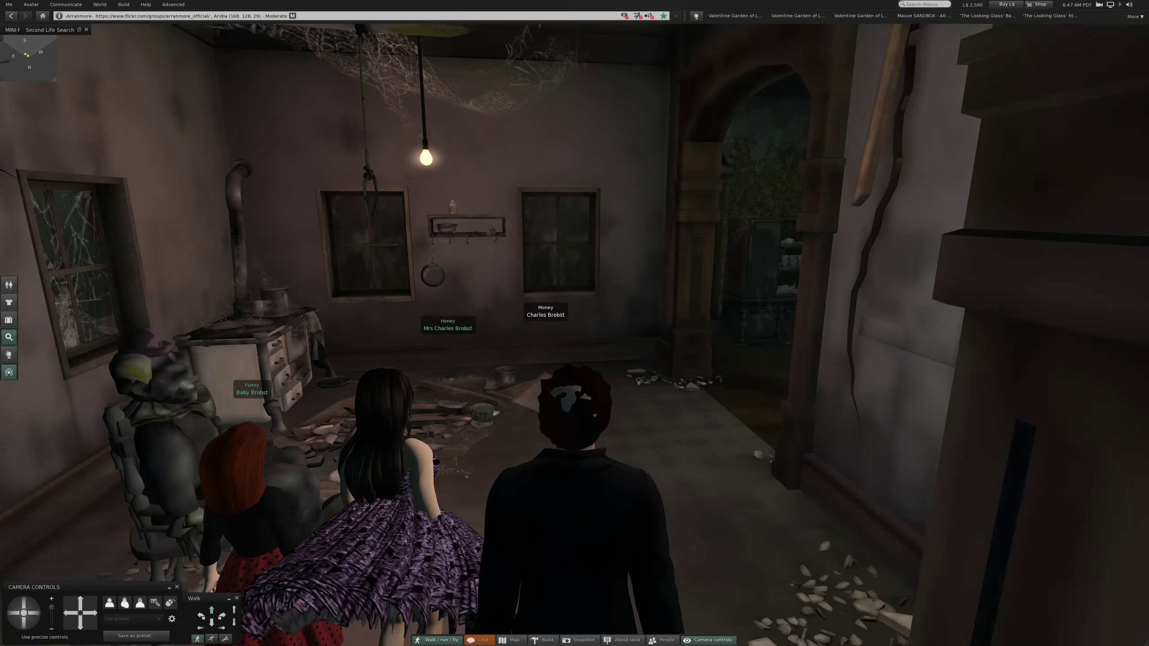
Step: Turn past the stove and seated clown, then face down the hallway
key("Left")
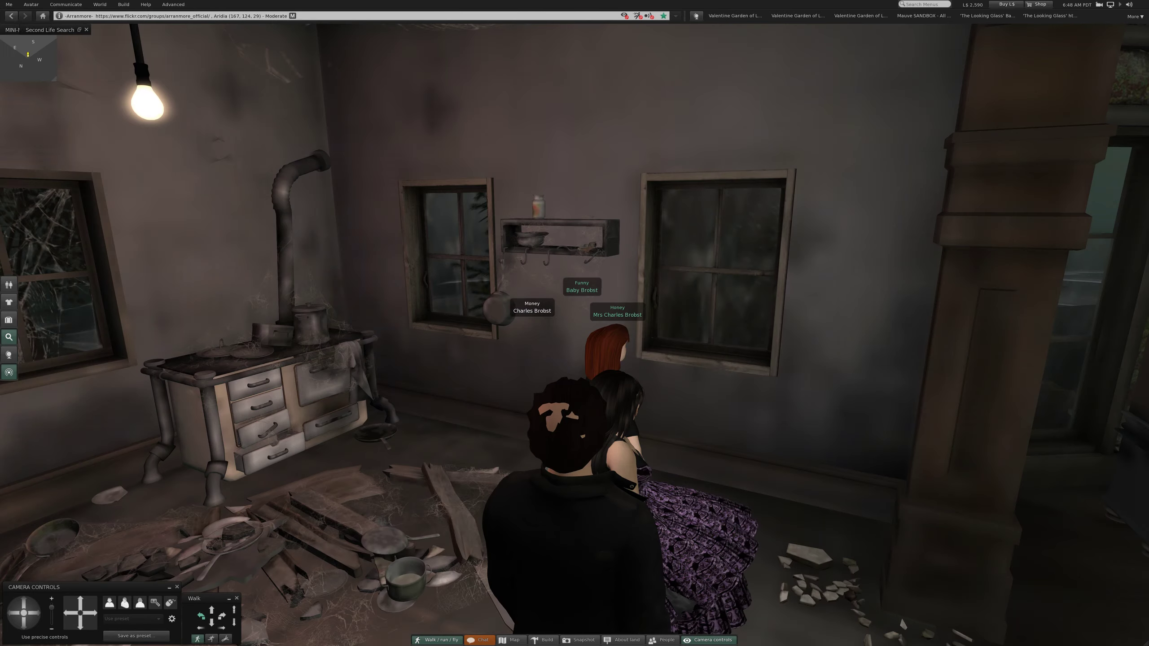
key("Left")
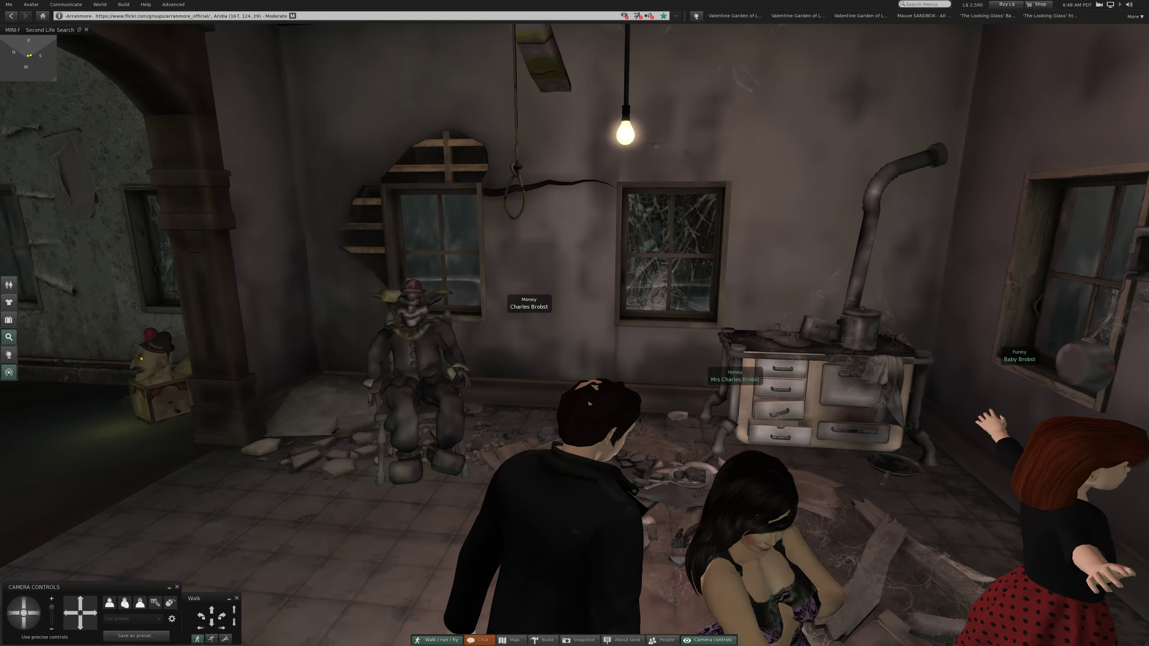
key("Left")
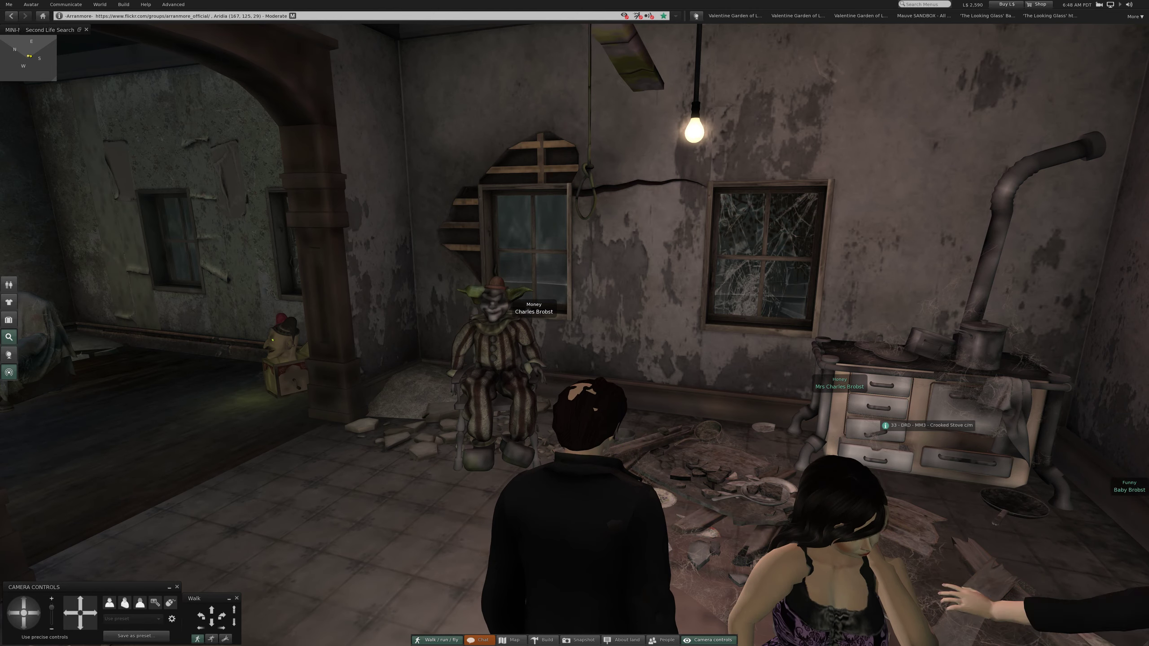
key("Right")
key("Right")
key("Right")
key("Right")
key("Right")
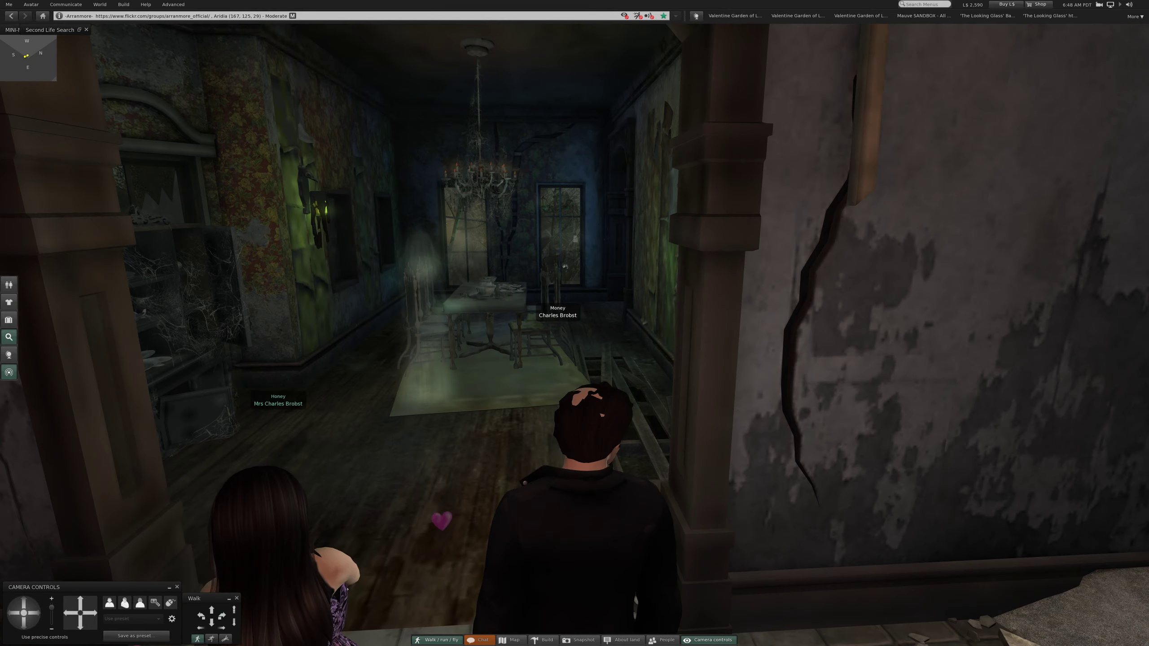
Step: Walk down the hallway into the dining room, orbit around the laid table, then reset the view
key("Up")
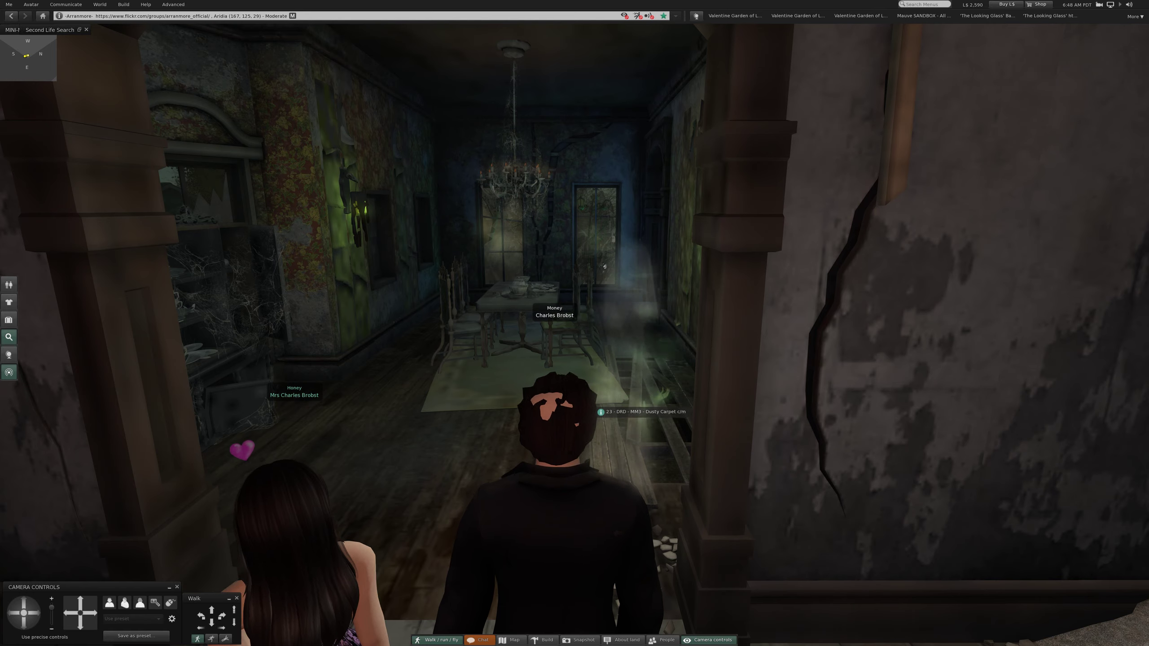
key("Up")
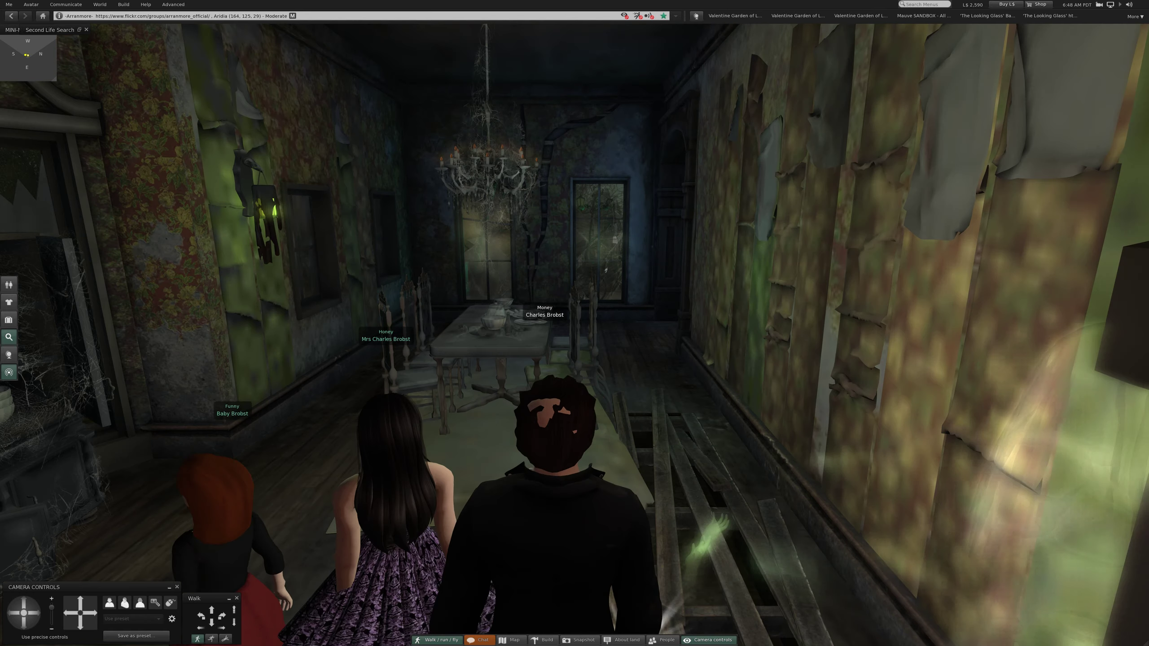
key("Up")
key("Up")
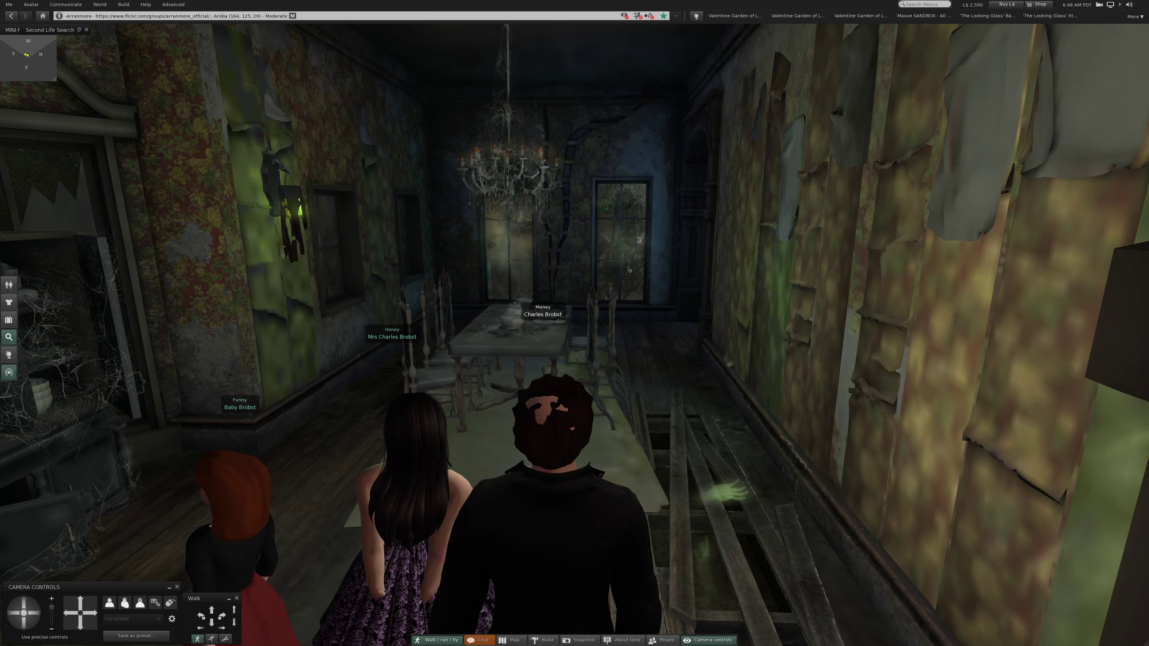
key("Up")
key("Left")
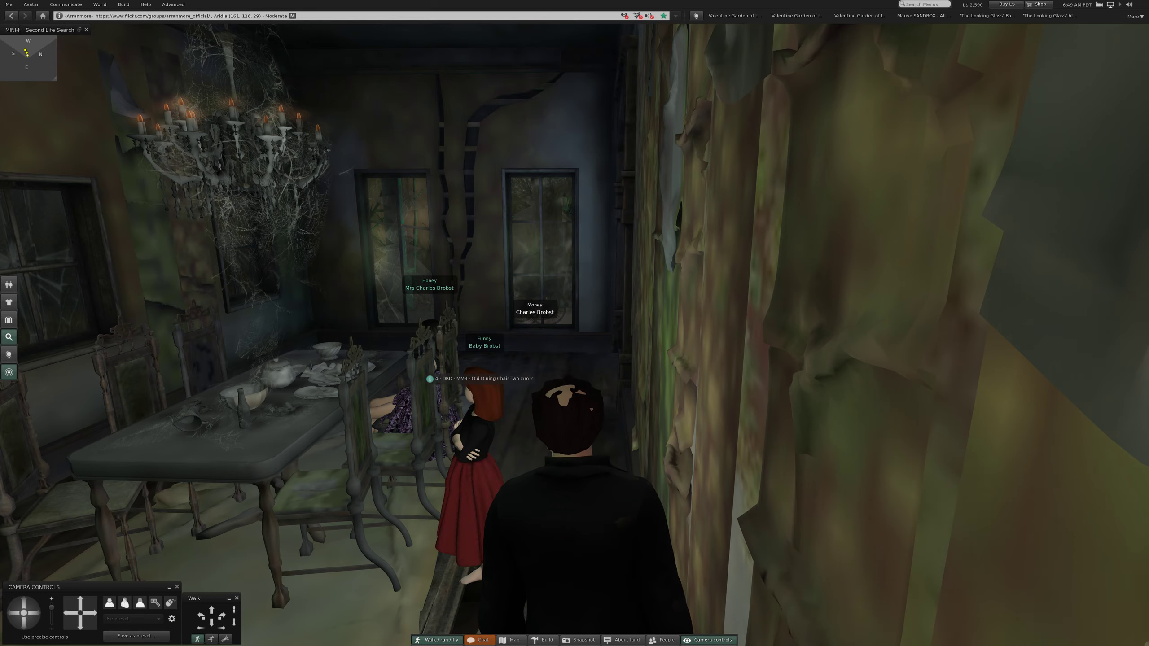
mouse_move(503, 425)
left_mouse_down()
mouse_move(627, 245)
mouse_move(503, 360)
left_mouse_up()
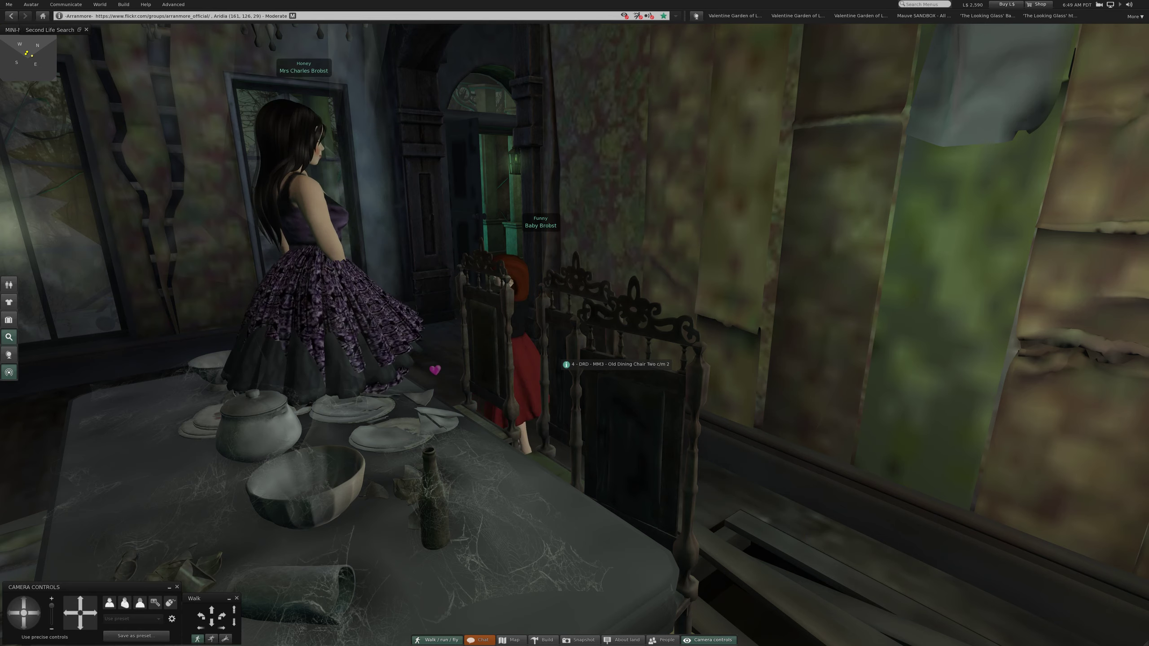
key("Escape")
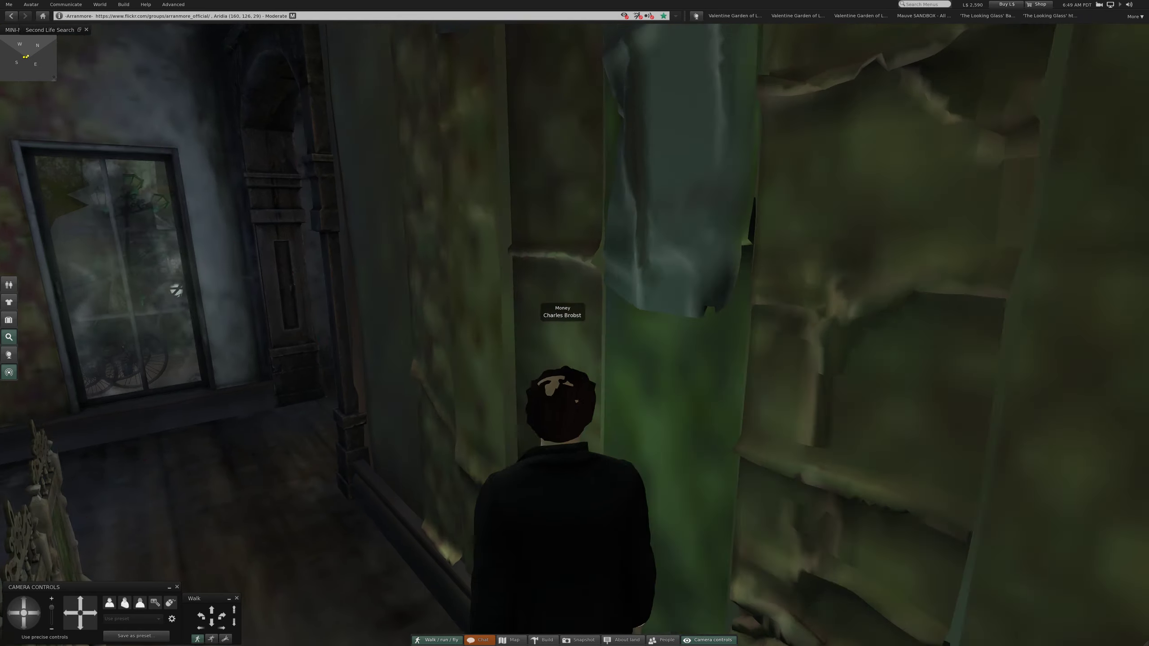
Step: Turn from the doorway toward the piano and start up the debris-strewn staircase
key("Up")
key("Up")
key("Up")
key("Up")
key("Up")
key("Up")
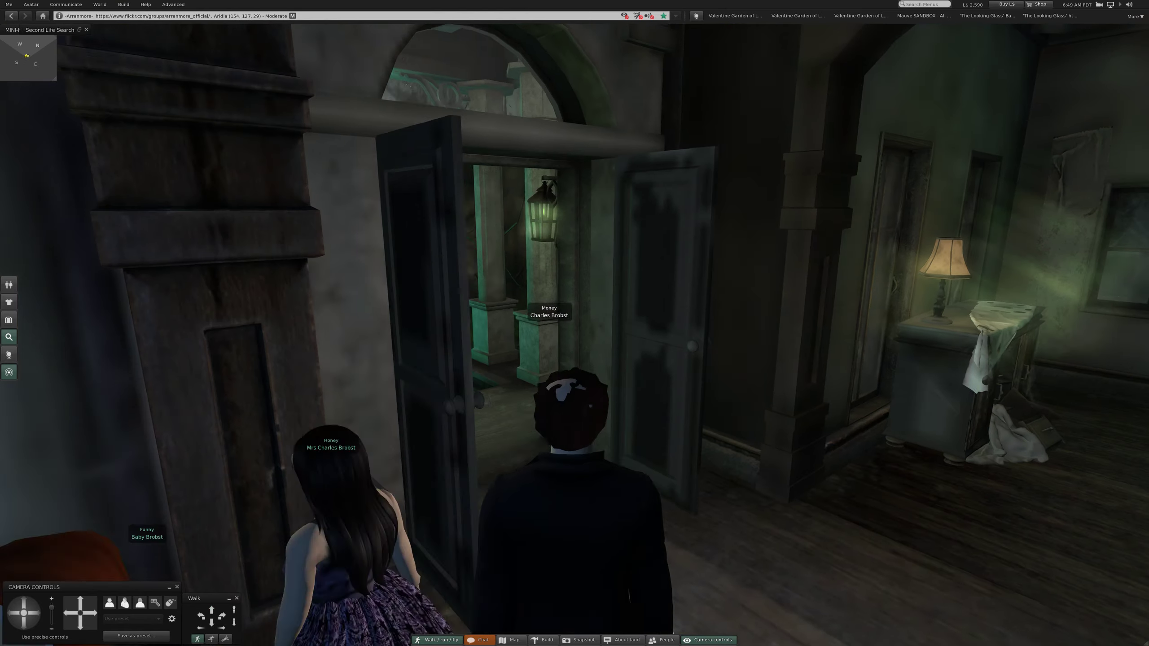
key("Right")
key("Right")
key("Right")
key("Right")
key("Right")
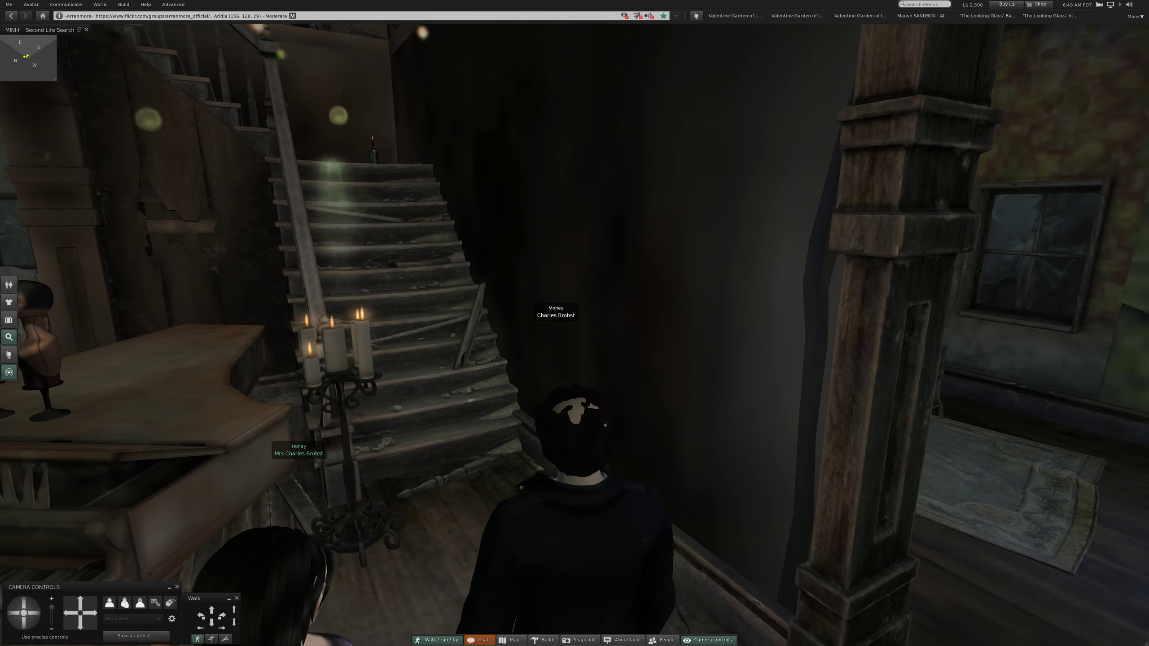
key("Up")
key("Up")
key("Up")
key("Up")
key("Up")
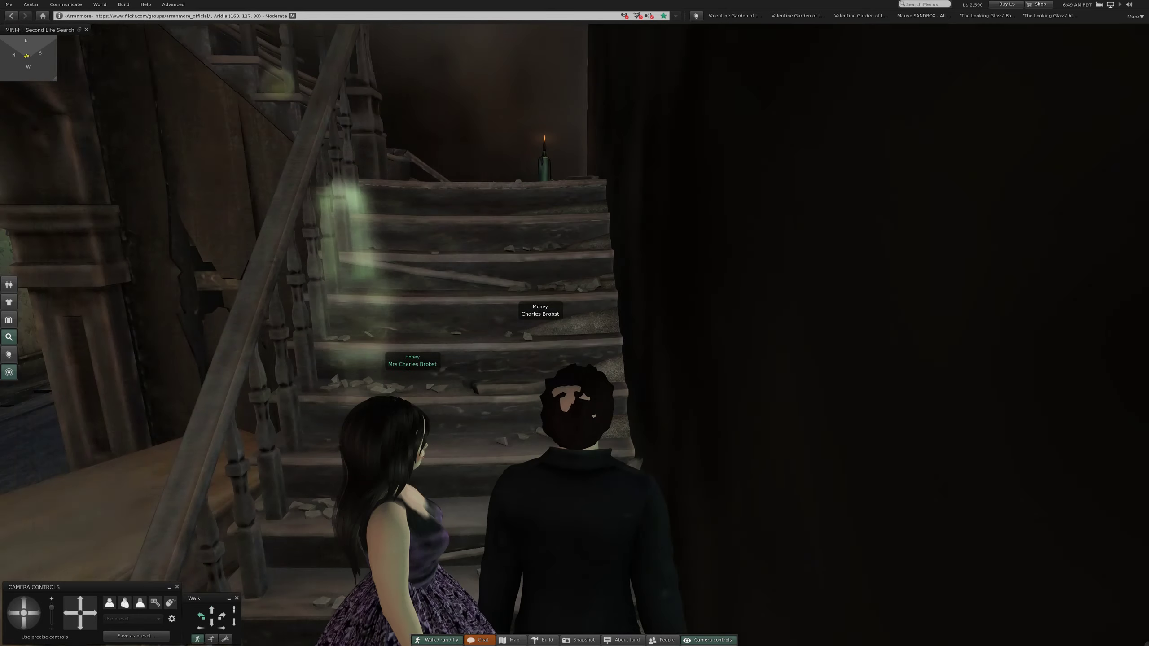
key("Left")
key("Left")
key("Up")
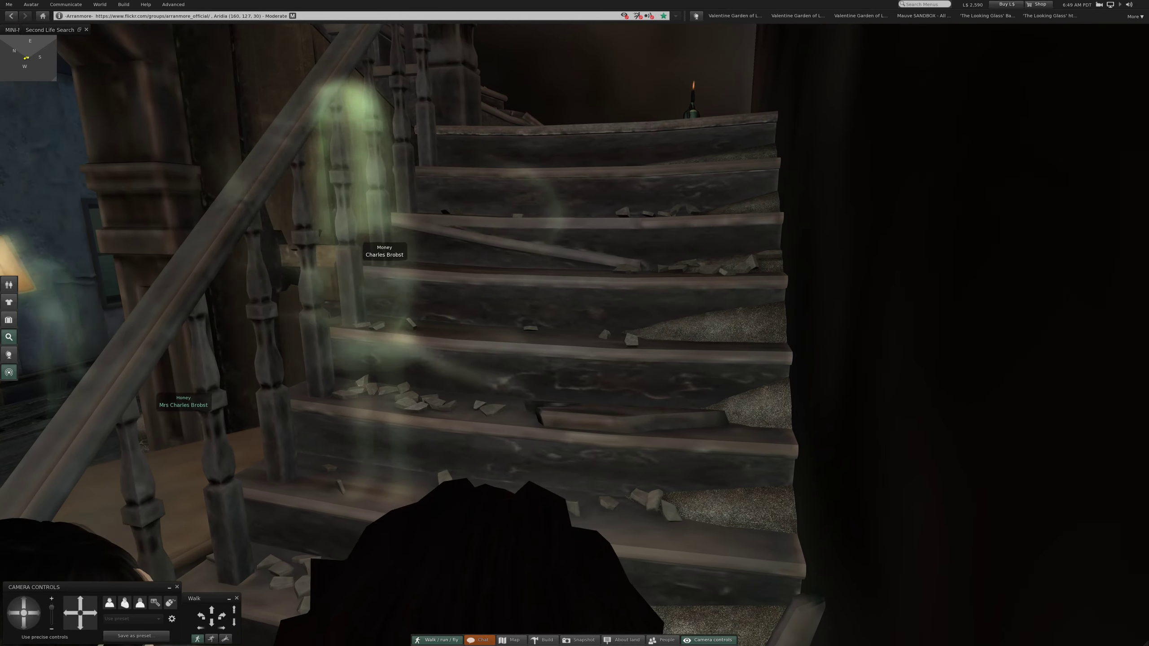
Step: Climb to the top landing with the companion and step into the bedroom doorway
key("Left")
key("Down")
key("Up")
key("Up")
key("Up")
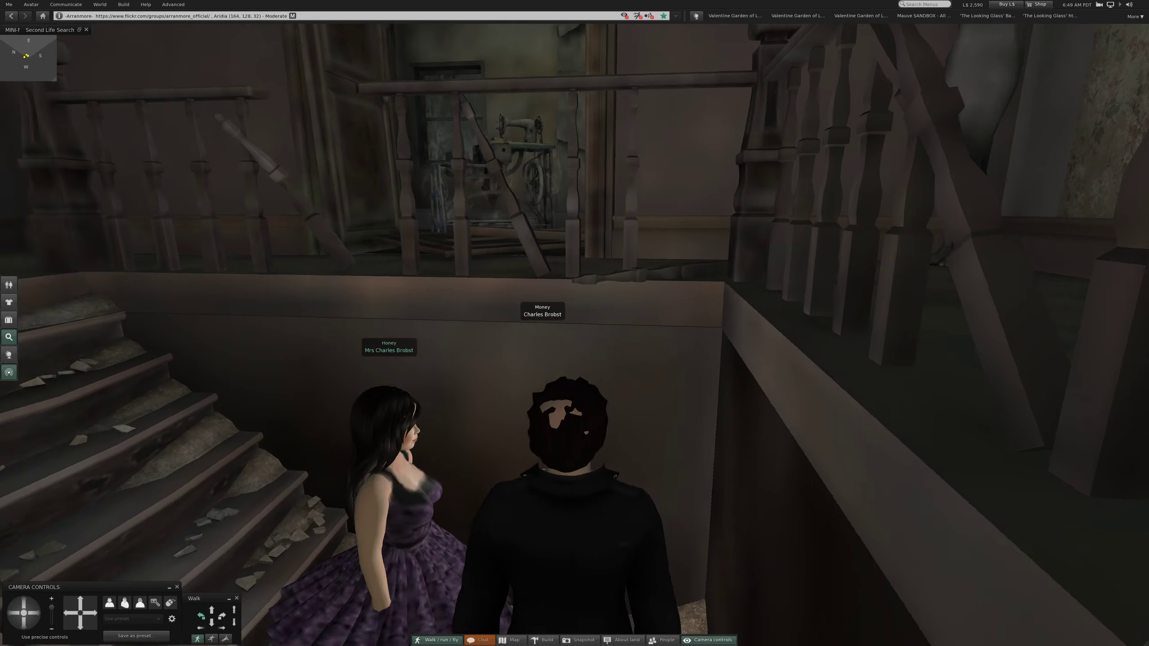
key("Up")
key("Up")
key("Left")
key("Left")
key("Up")
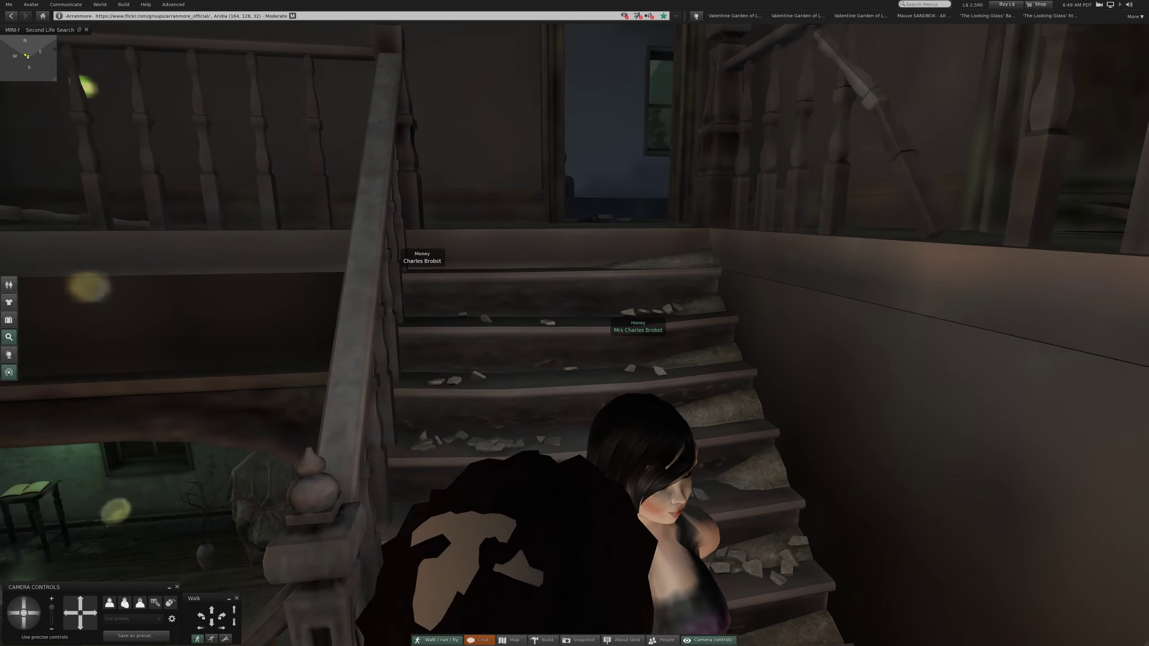
key("Up")
key("Up")
key("Up")
key("Up")
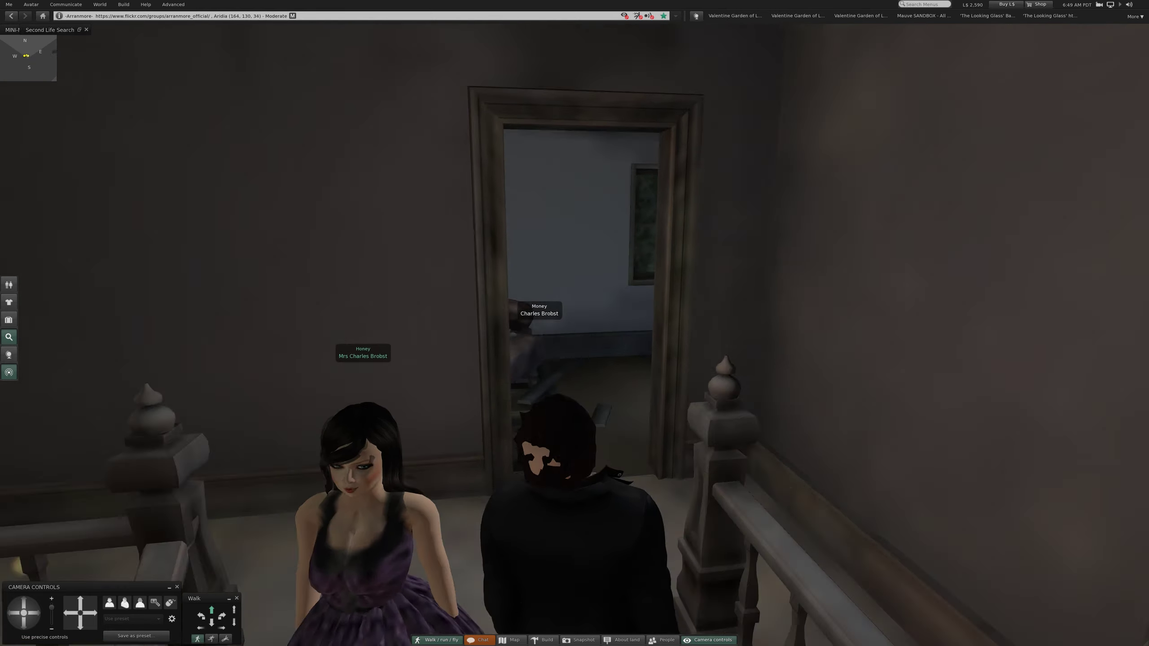
key("Up")
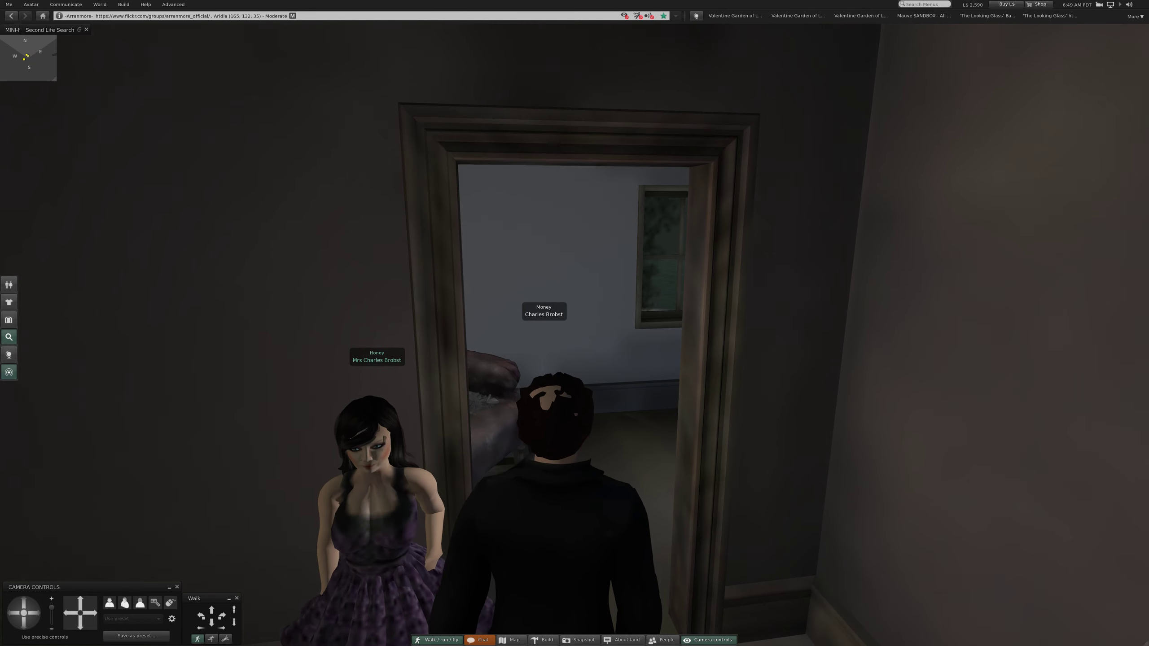
key("Up")
key("Up")
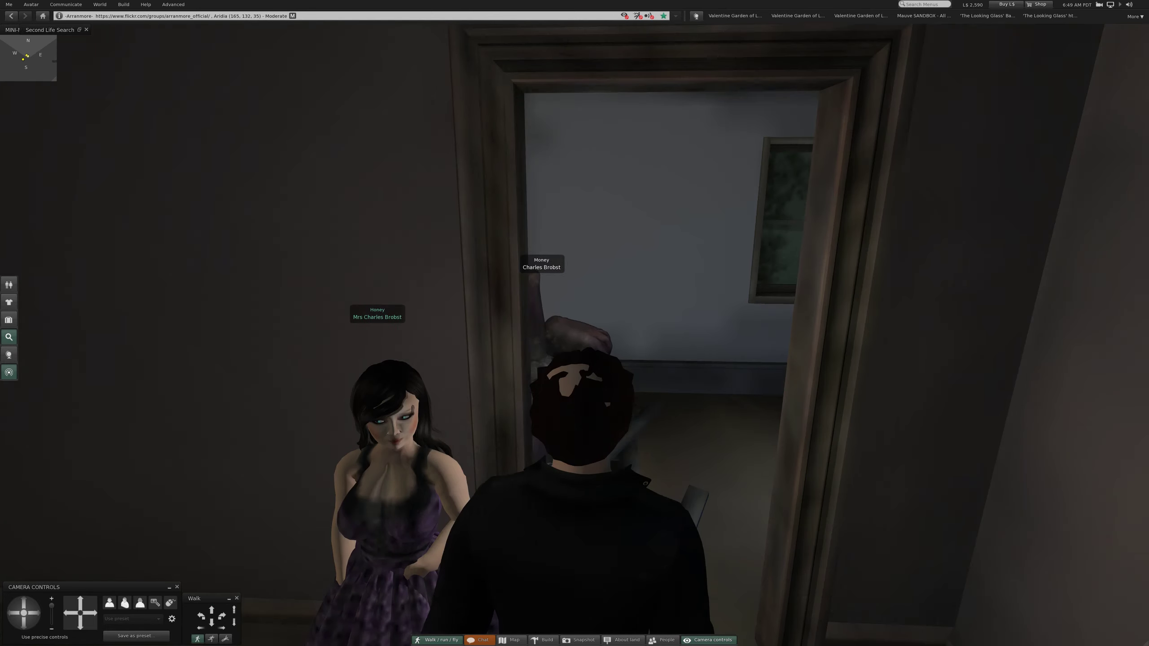
key("Up")
key("Up")
key("Up")
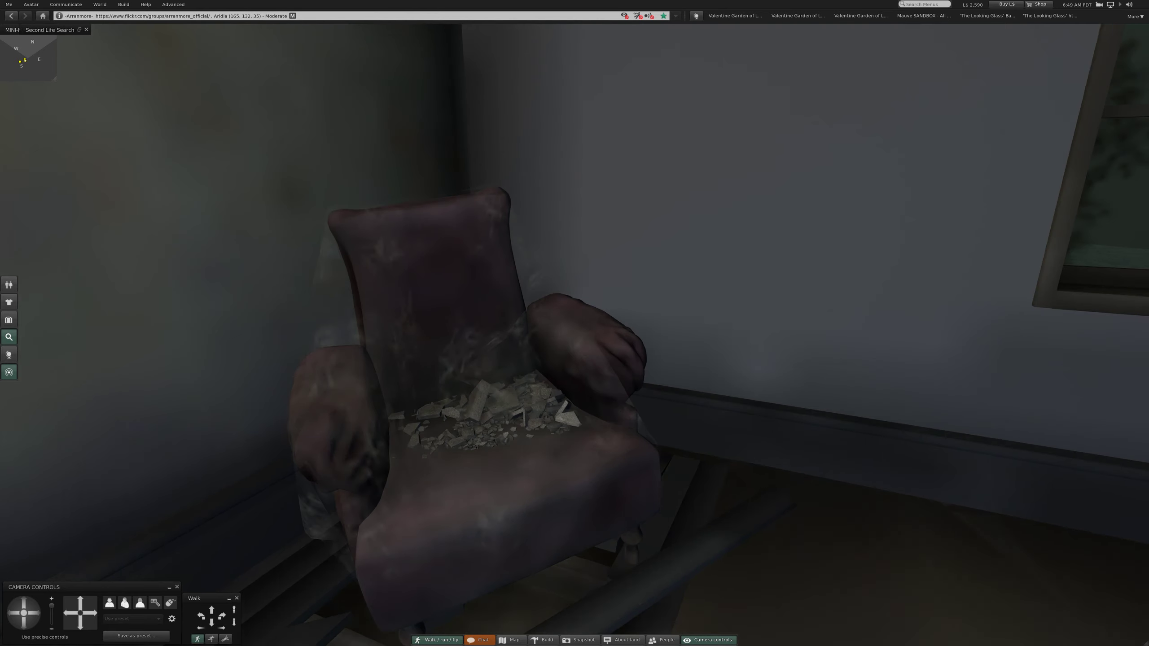
Step: Look across the window and debris-strewn wall to the cobwebbed bed, then orbit above it
key("Right")
key("Right")
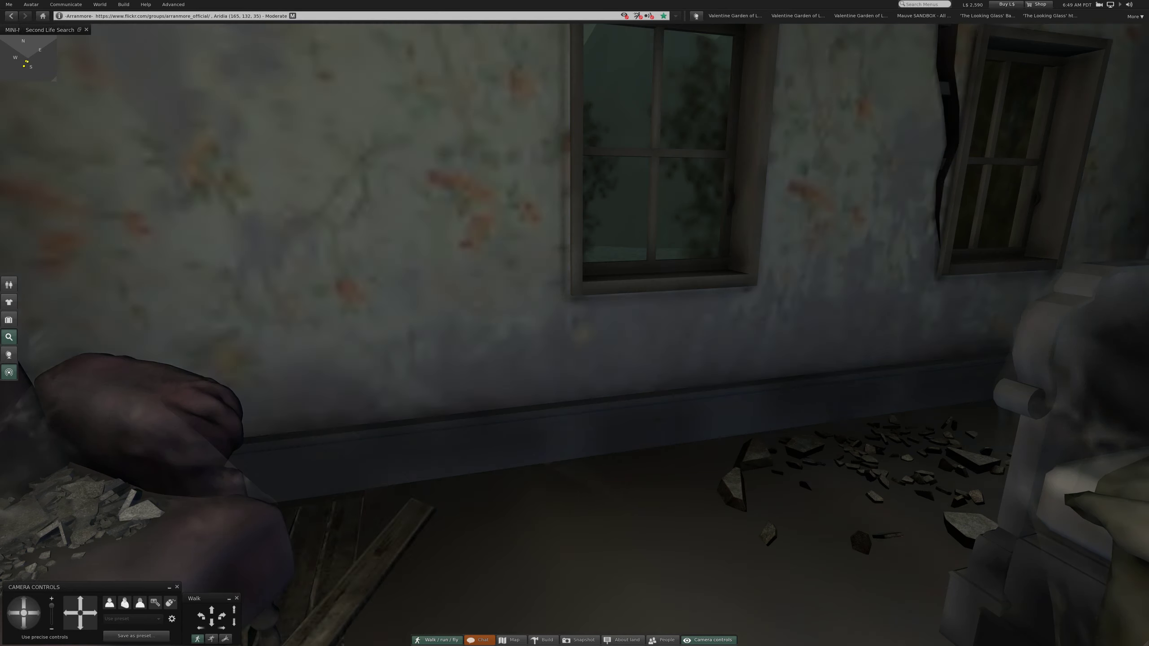
key("Right")
key("Right")
key("Right")
key("Right")
key("Right")
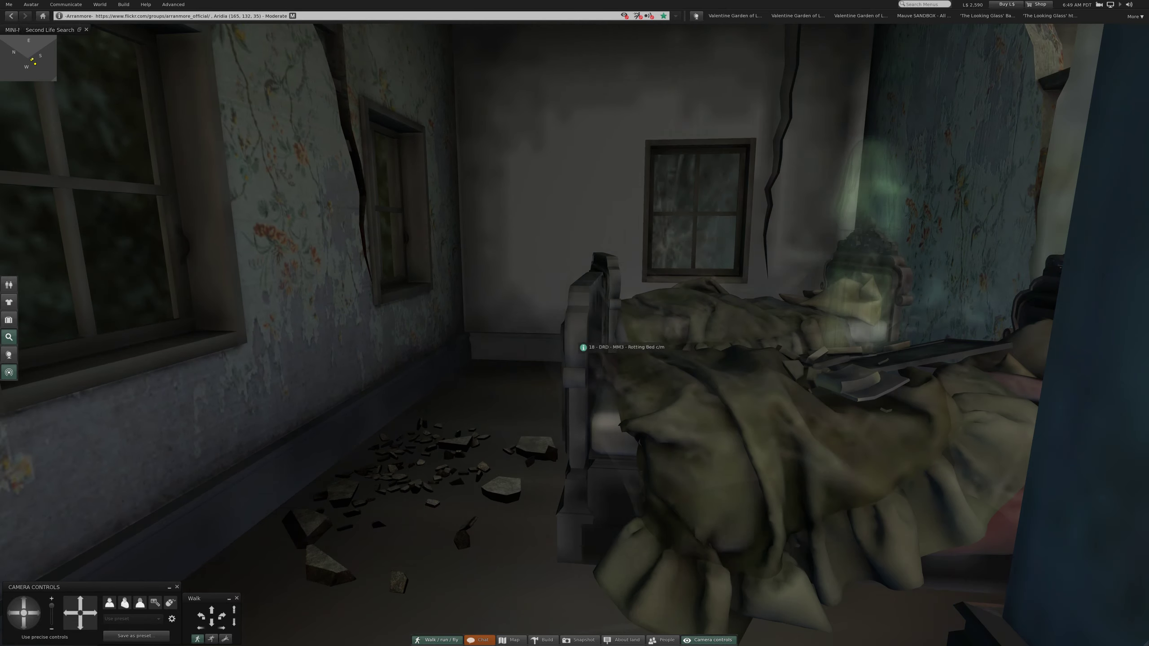
key("Right")
key("Right")
key("Right")
key("Right")
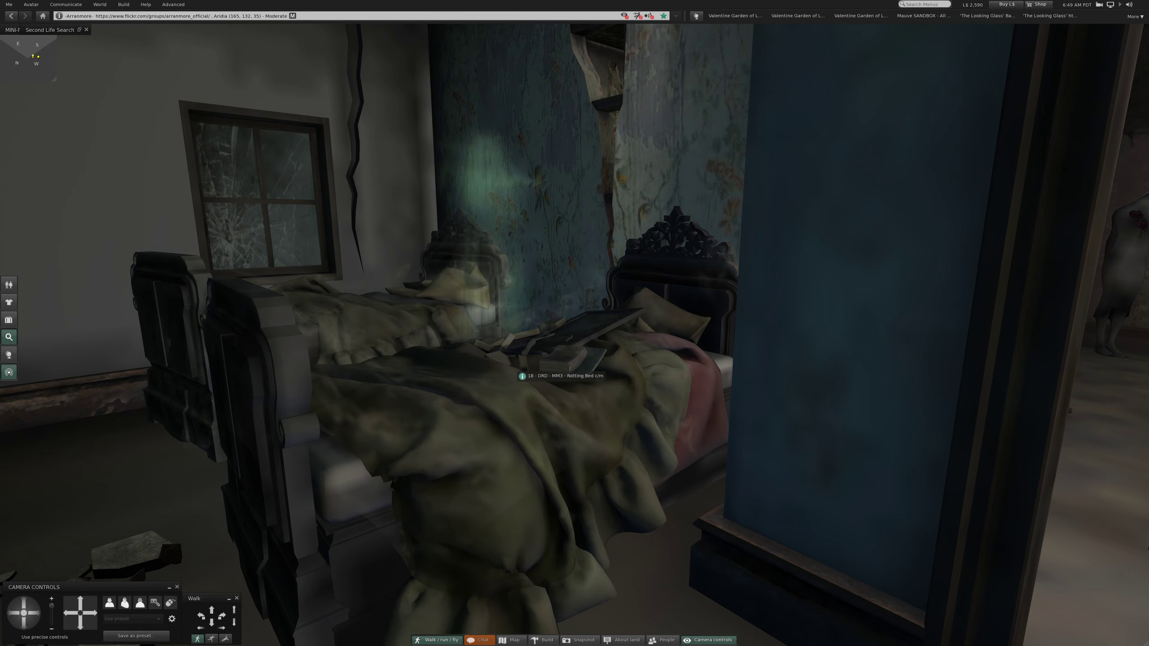
key("Left")
key("Up")
key("Up")
key("Up")
key("Down")
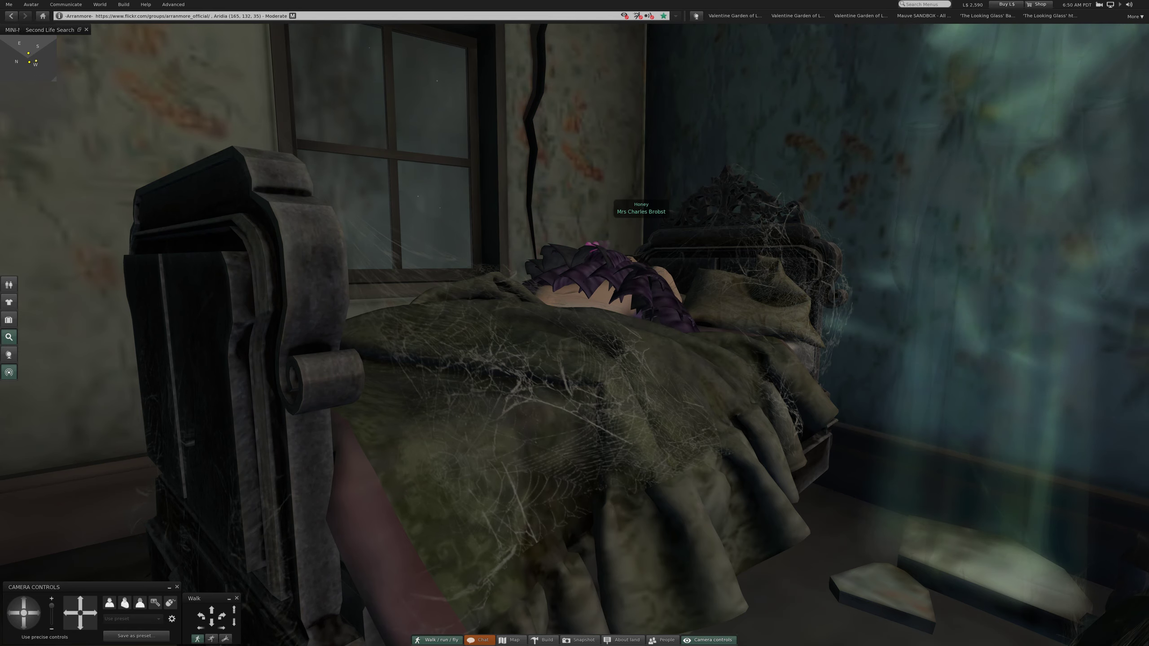
left_click(25, 607)
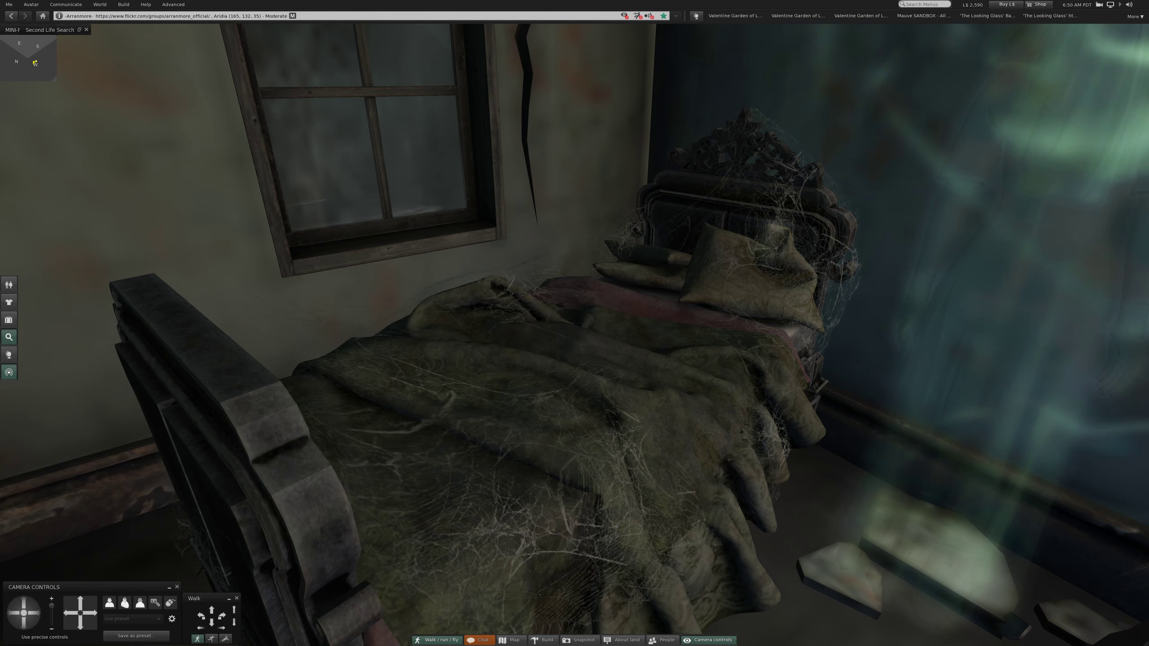
Step: Walk along the landing to the companion's doorway, step inside, then back out
key("Escape")
key("Right")
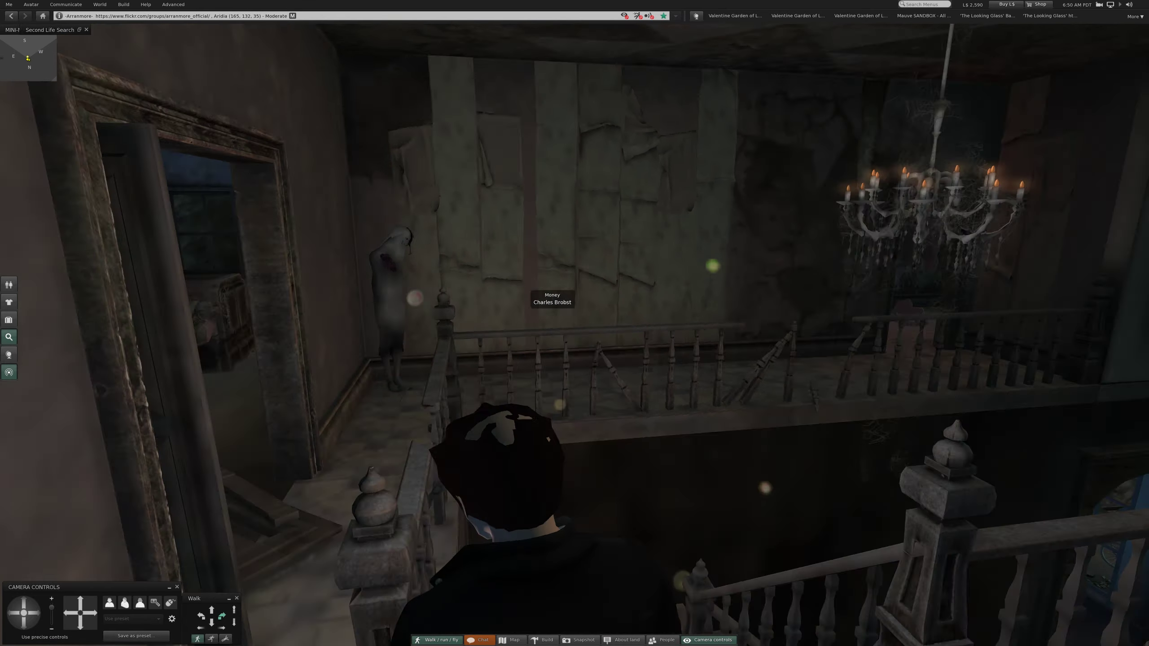
key("Up")
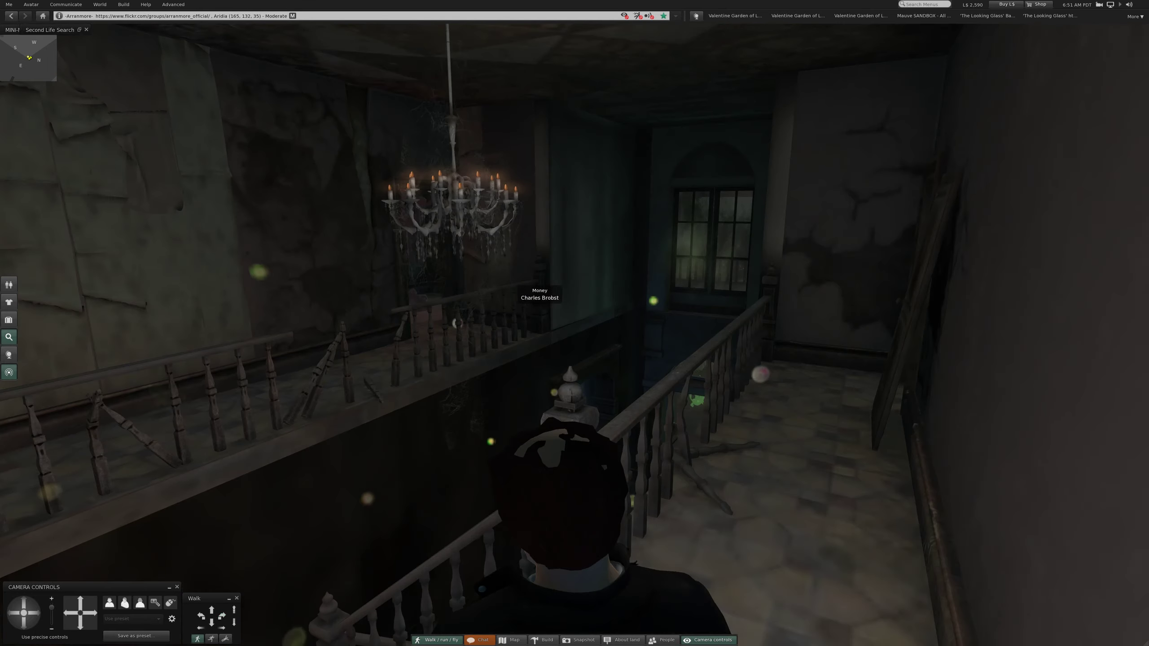
key("Right")
key("Up")
key("Up")
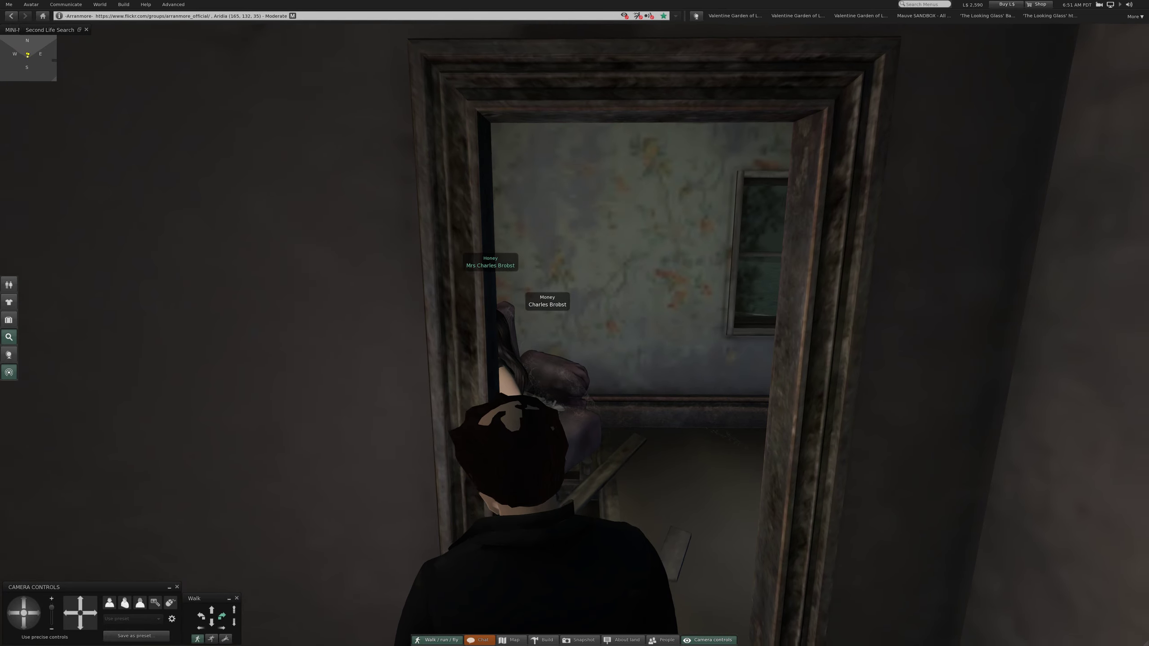
key("Left")
key("Up")
key("Up")
key("Up")
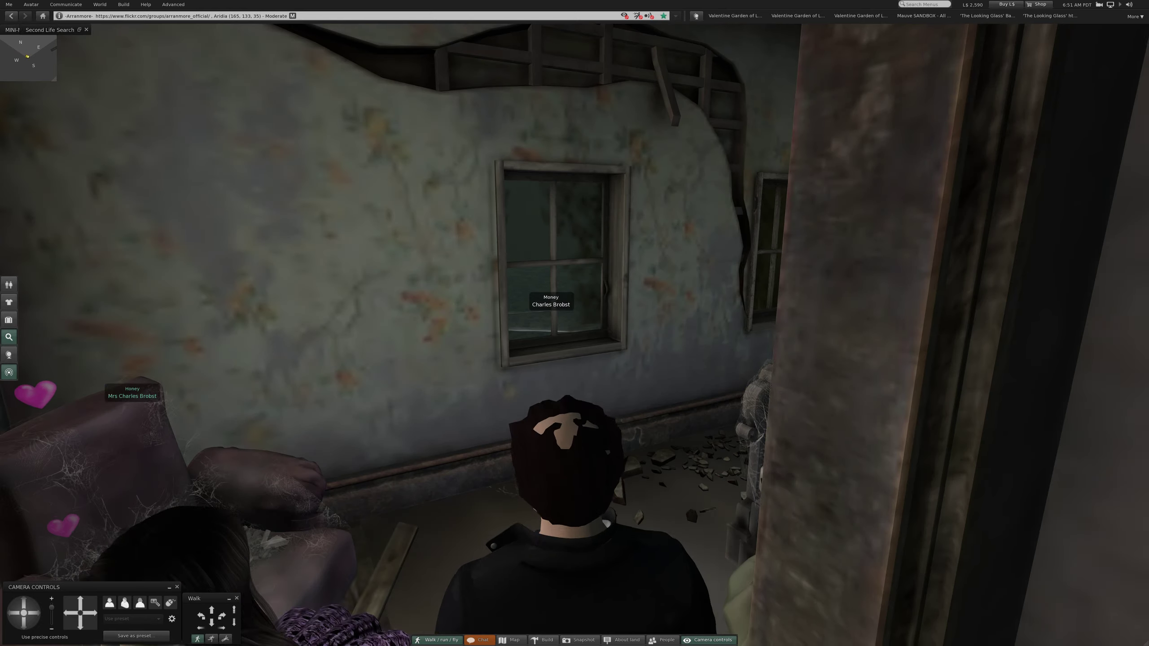
key("Down")
key("Down")
key("Down")
Step: Continue past the companion and chandelier to the hallway's end, facing the next doorway
key("Up")
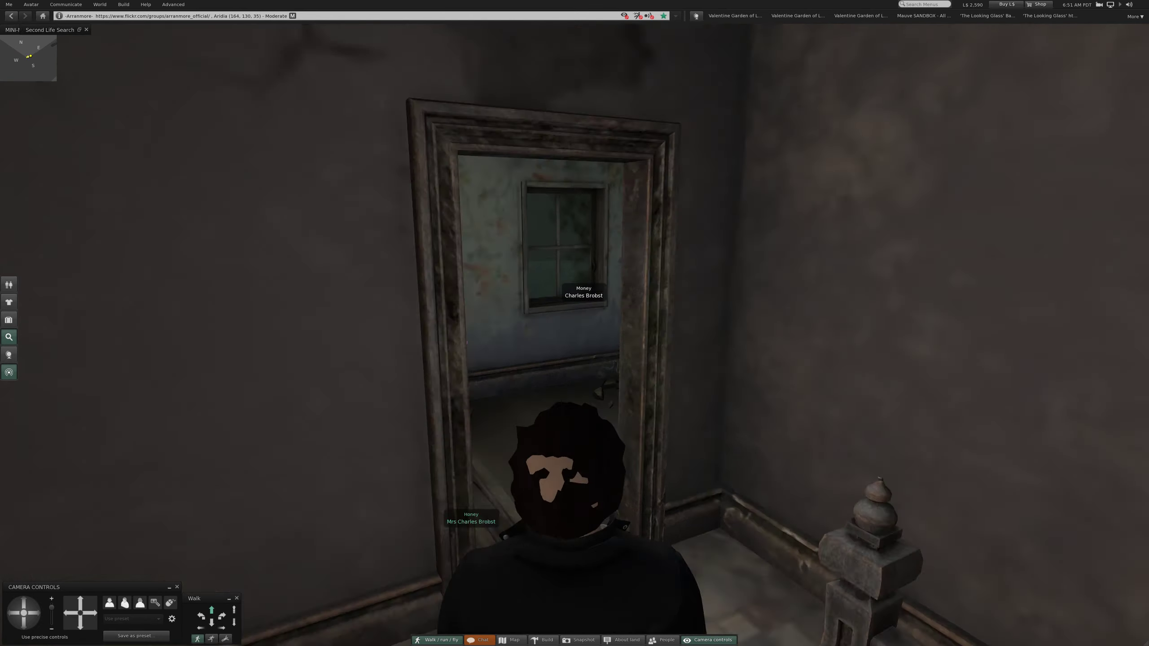
key("Up")
key("Up")
key("Left")
key("Left")
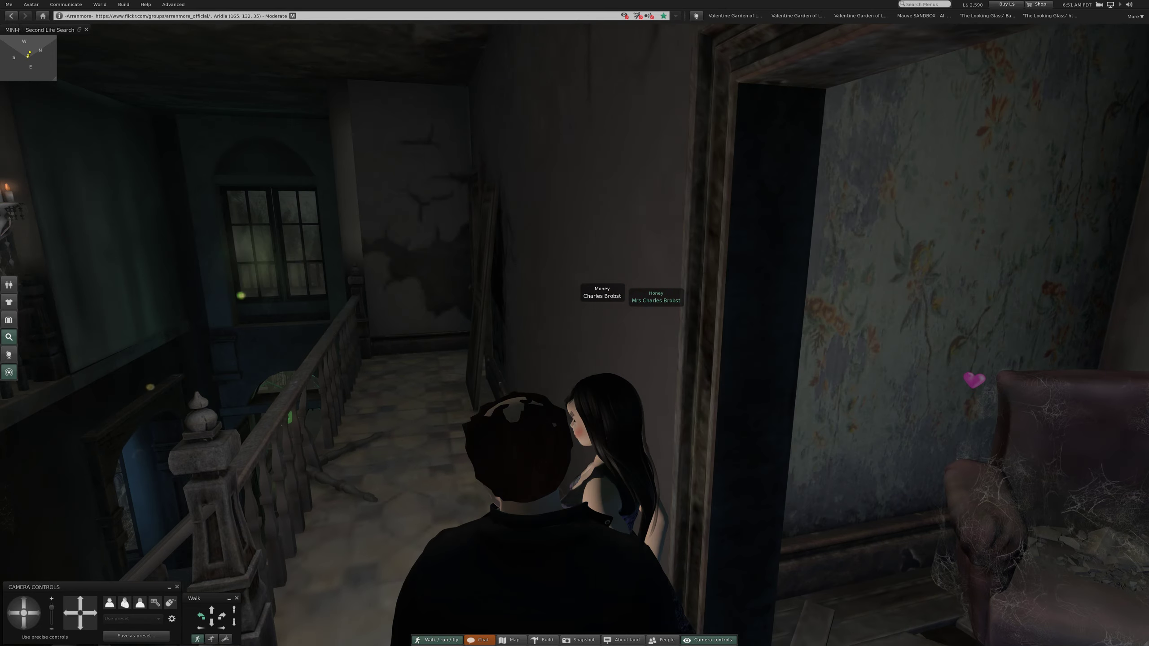
key("Left")
key("Left")
key("Up")
key("Up")
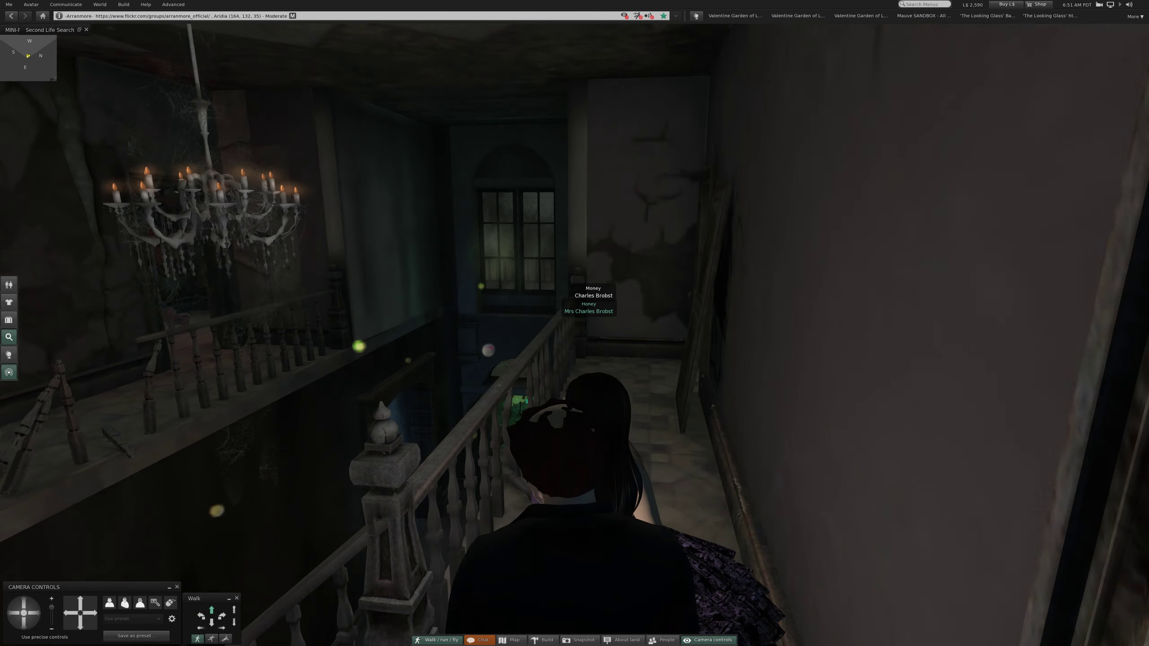
key("Up")
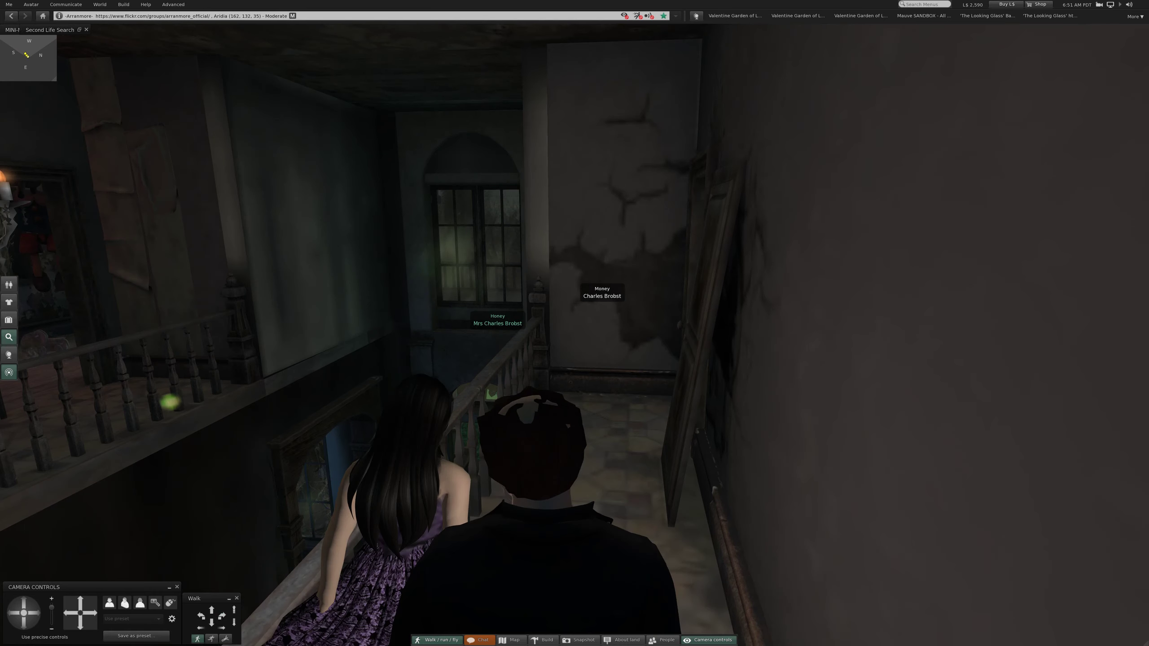
key("Up")
key("Up")
key("Up")
key("Right")
key("Right")
key("Right")
key("Right")
Step: Walk into the branch-filled room and look across its branch-covered windows
key("Up")
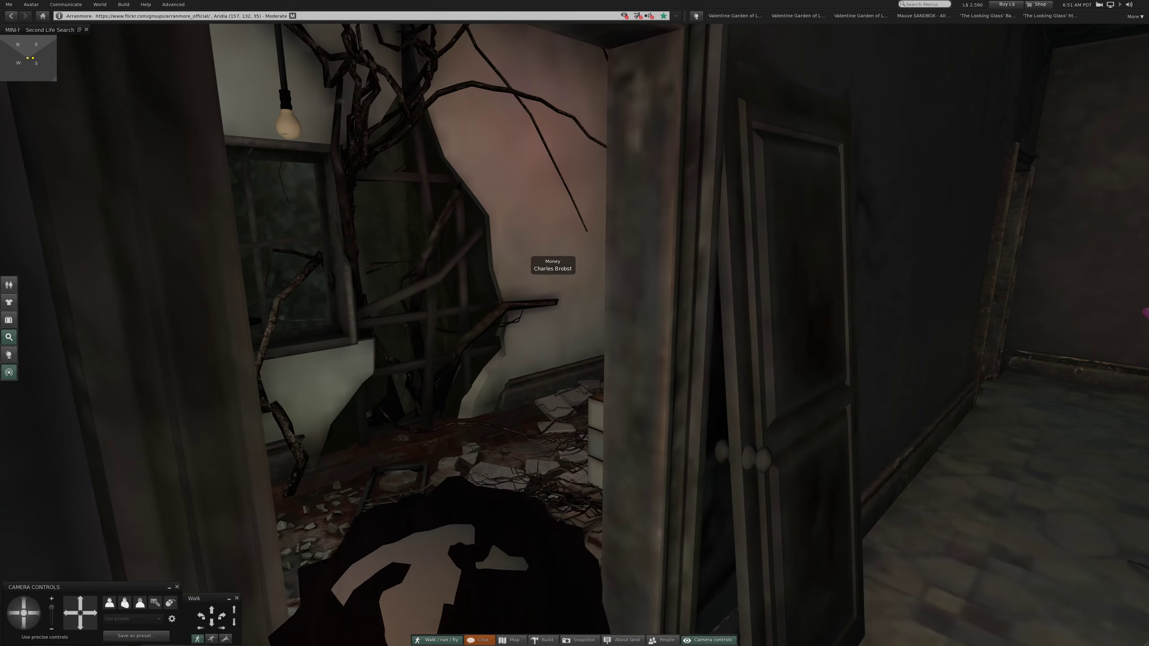
key("Up")
key("Up")
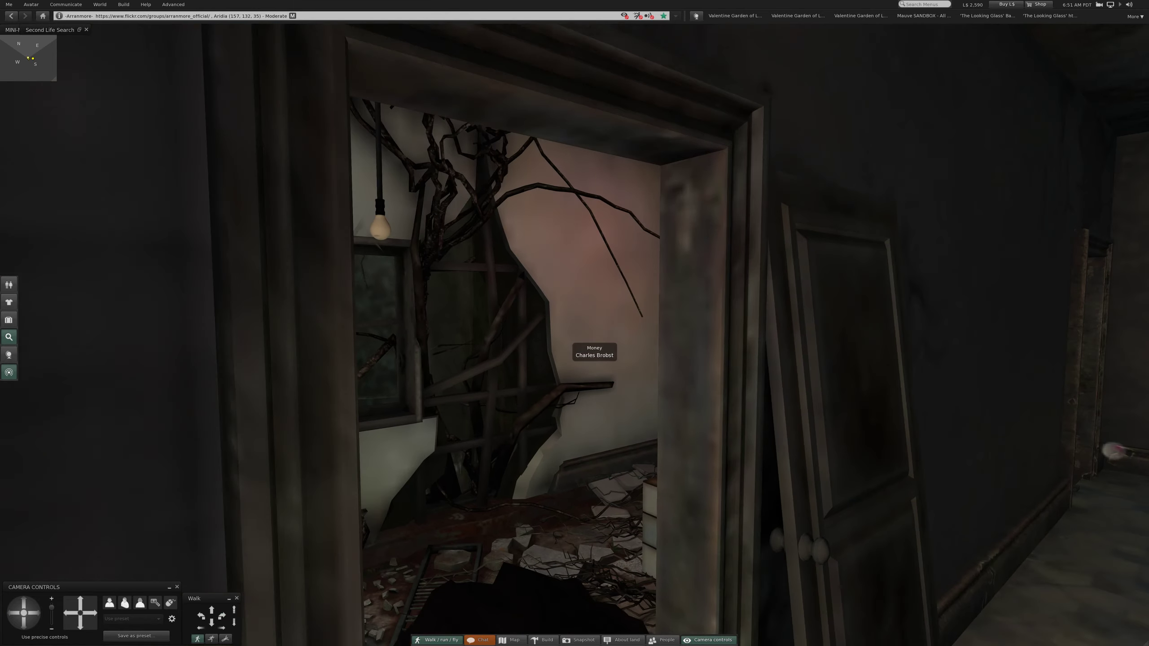
key("Up")
key("Up")
key("Up")
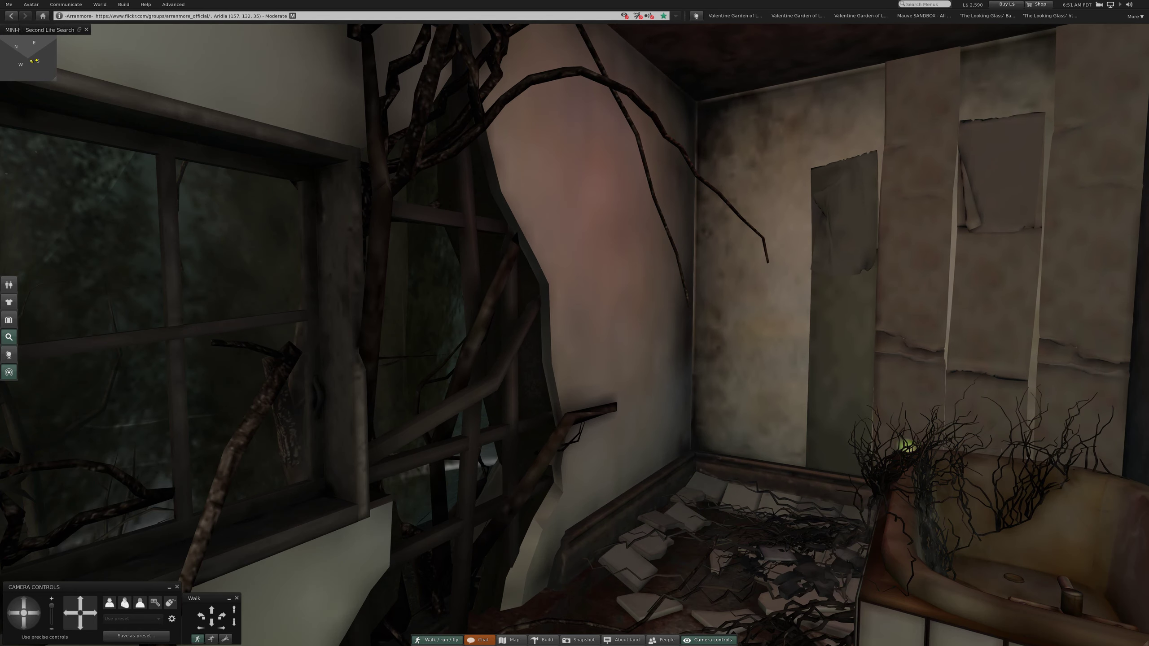
key("Left")
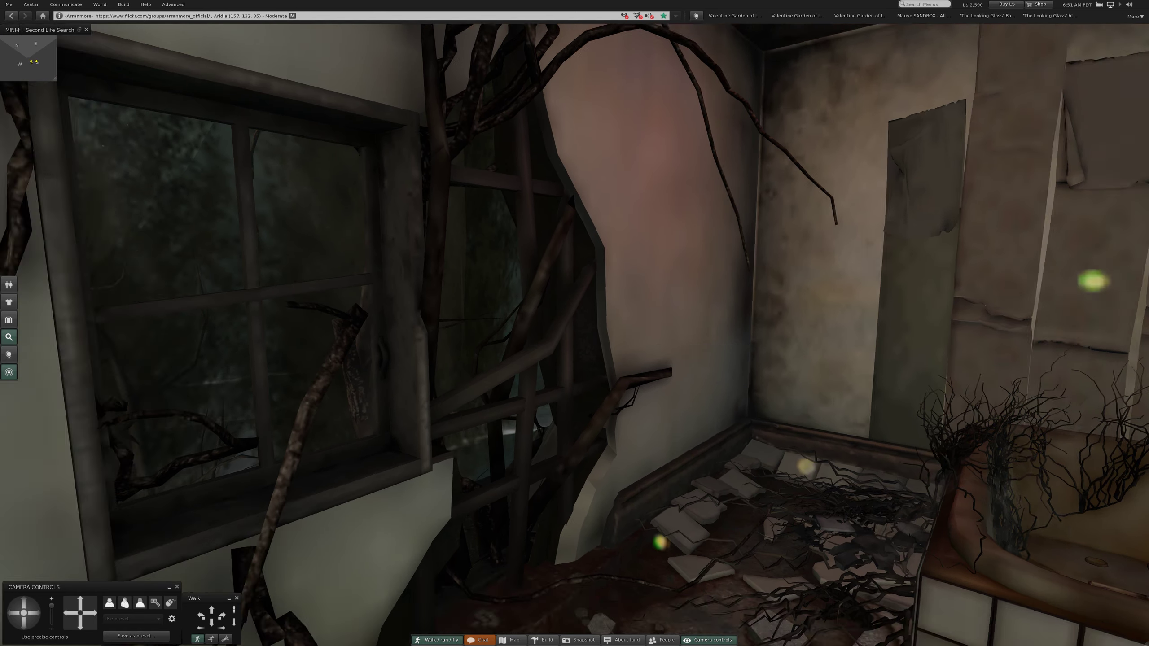
key("Left")
key("Up")
key("Up")
key("Up")
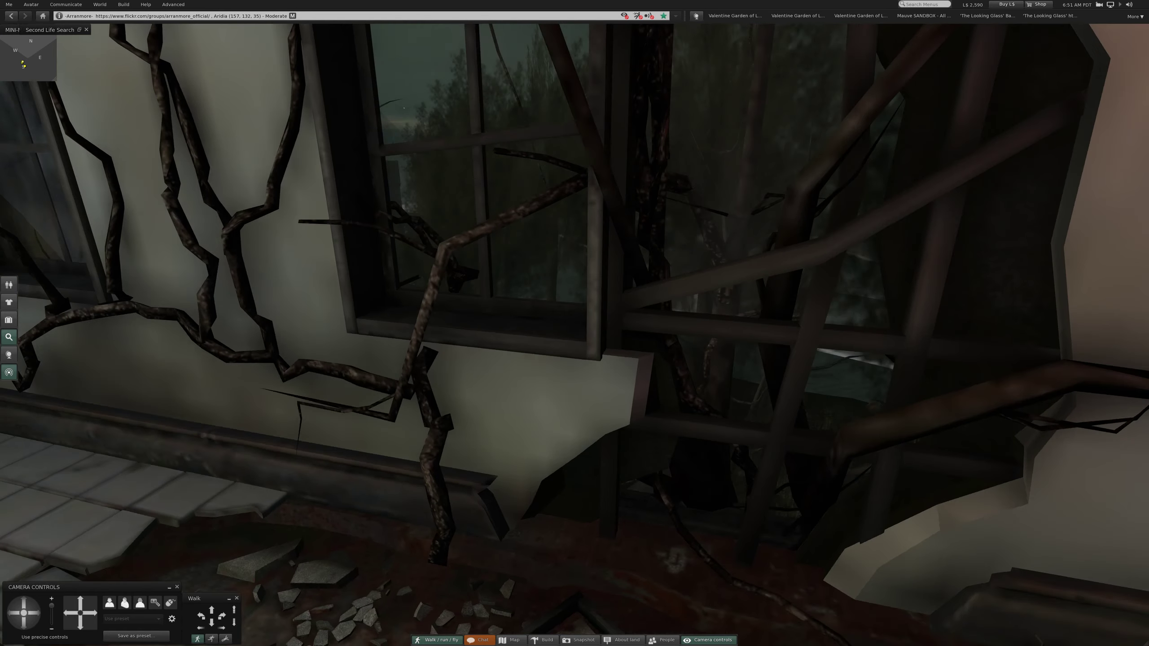
Step: Look over the tiled floor and sink, then reset the view toward the doorway
key("Left")
key("Left")
key("Up")
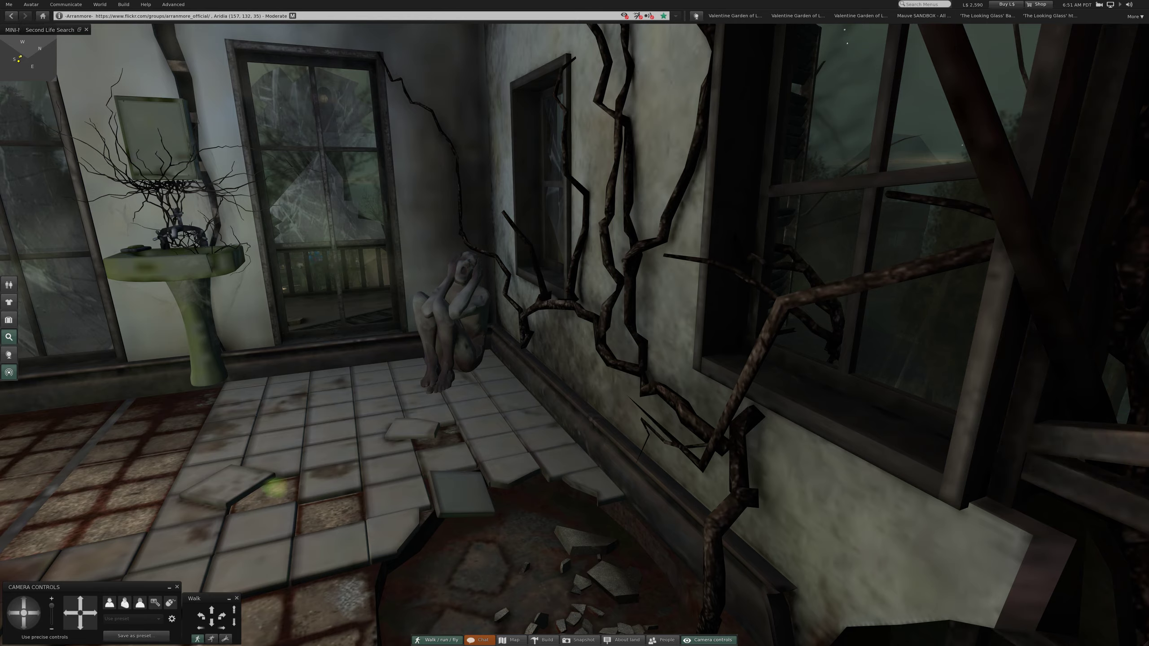
key("Escape")
key("Up")
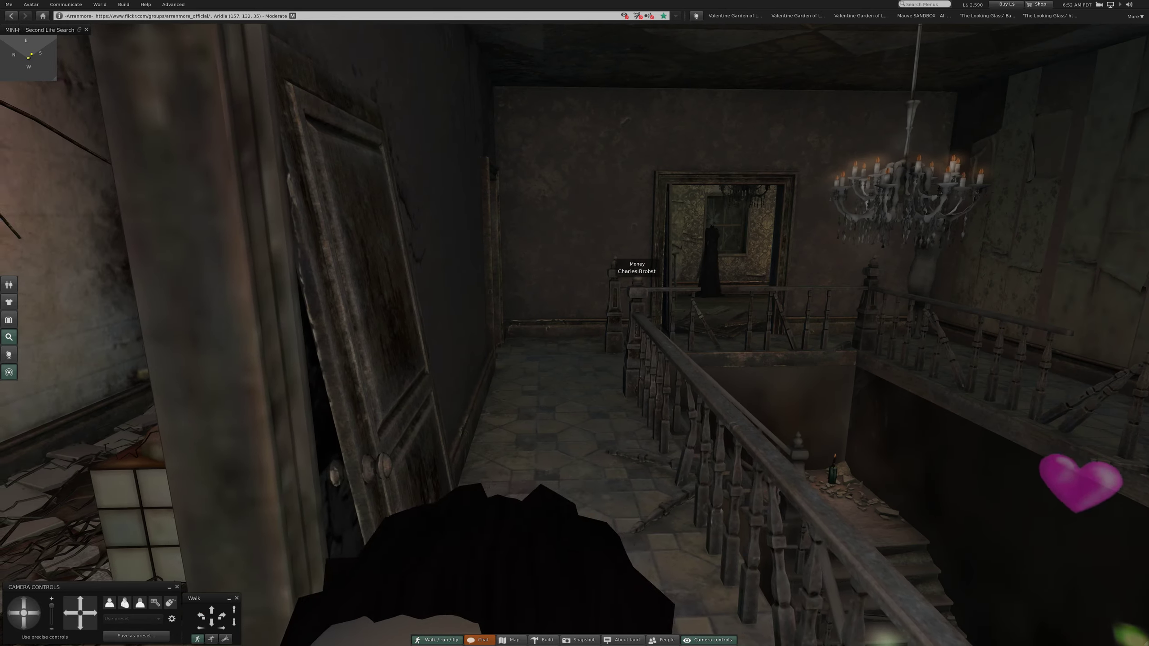
Step: Walk along the railing and up to the blood-stained ghost in the corner
key("Up")
key("Up")
key("Up")
key("Up")
key("Up")
key("Up")
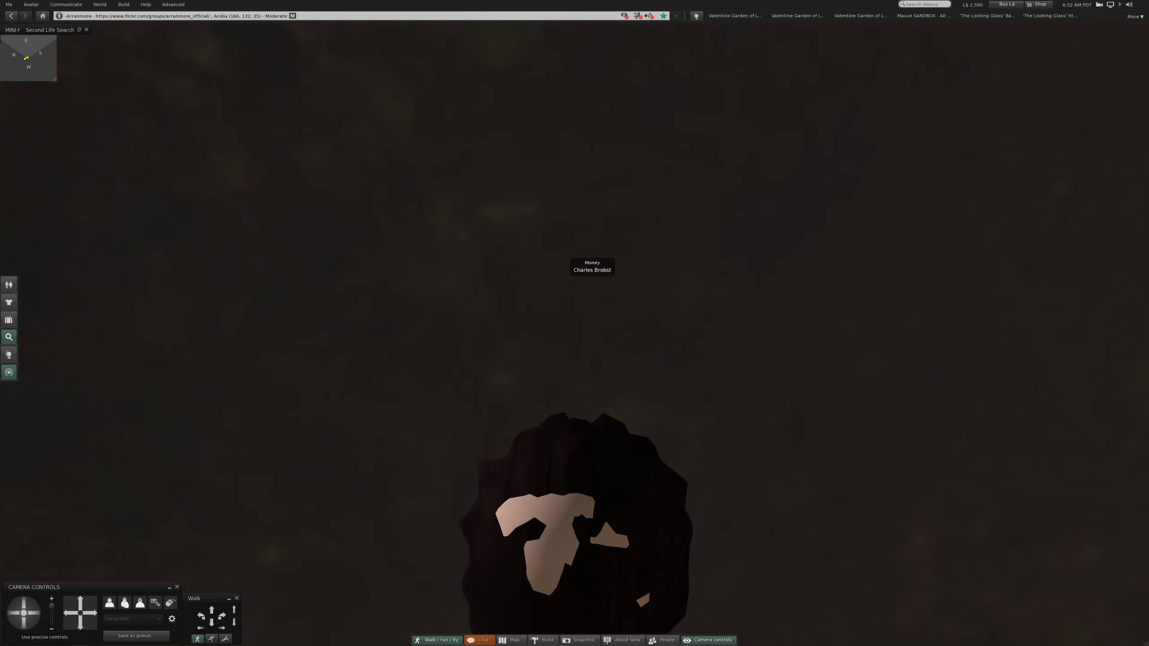
key("Right")
key("Right")
key("Right")
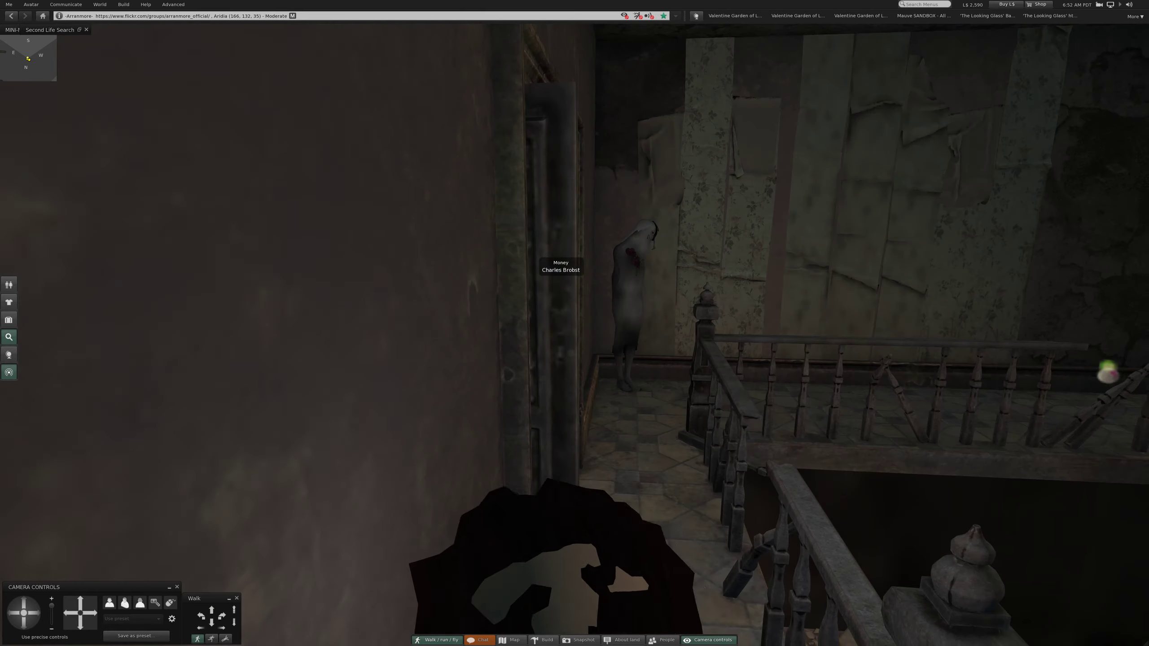
key("Up")
key("Up")
key("Up")
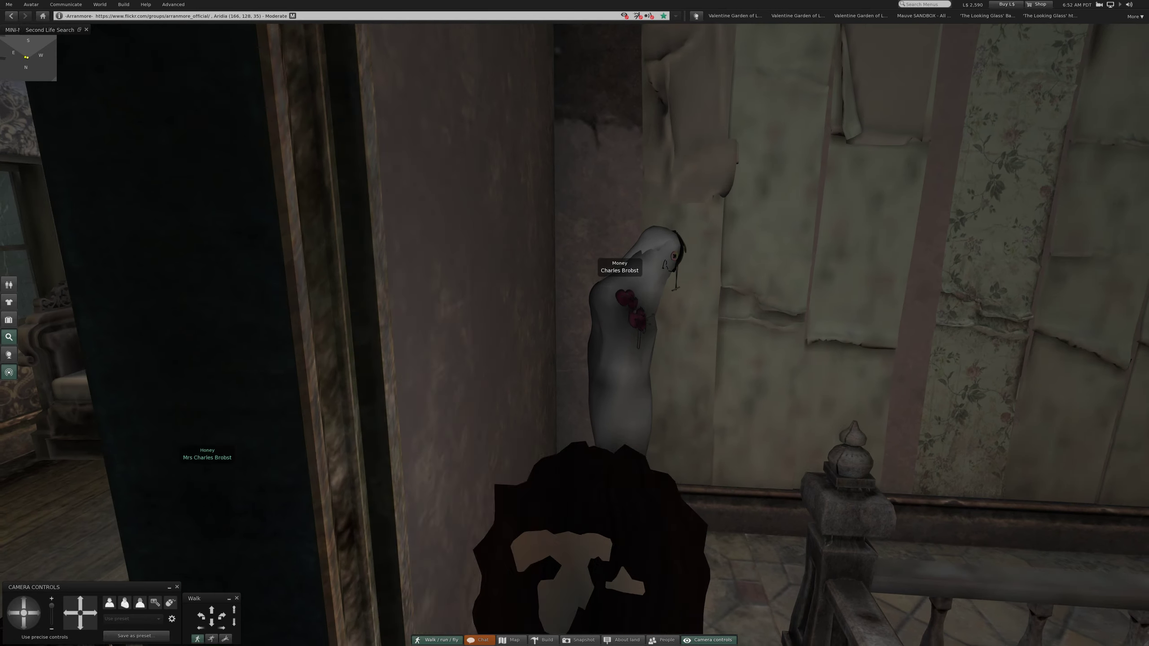
key("Left")
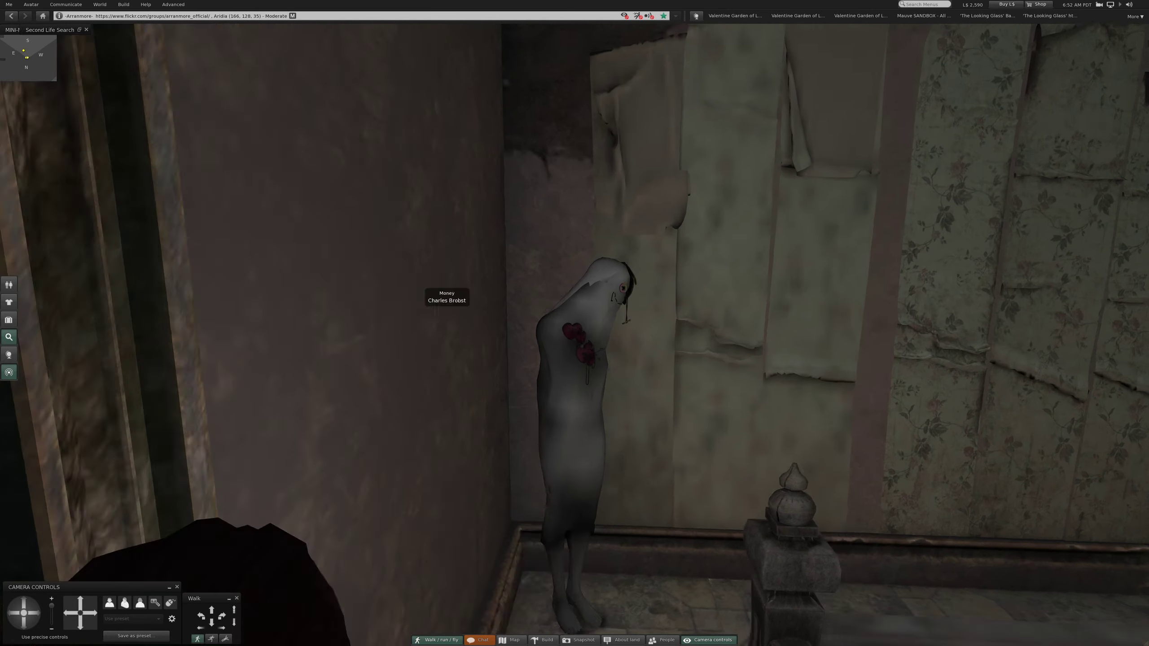
scroll(628, 314, "up", 5)
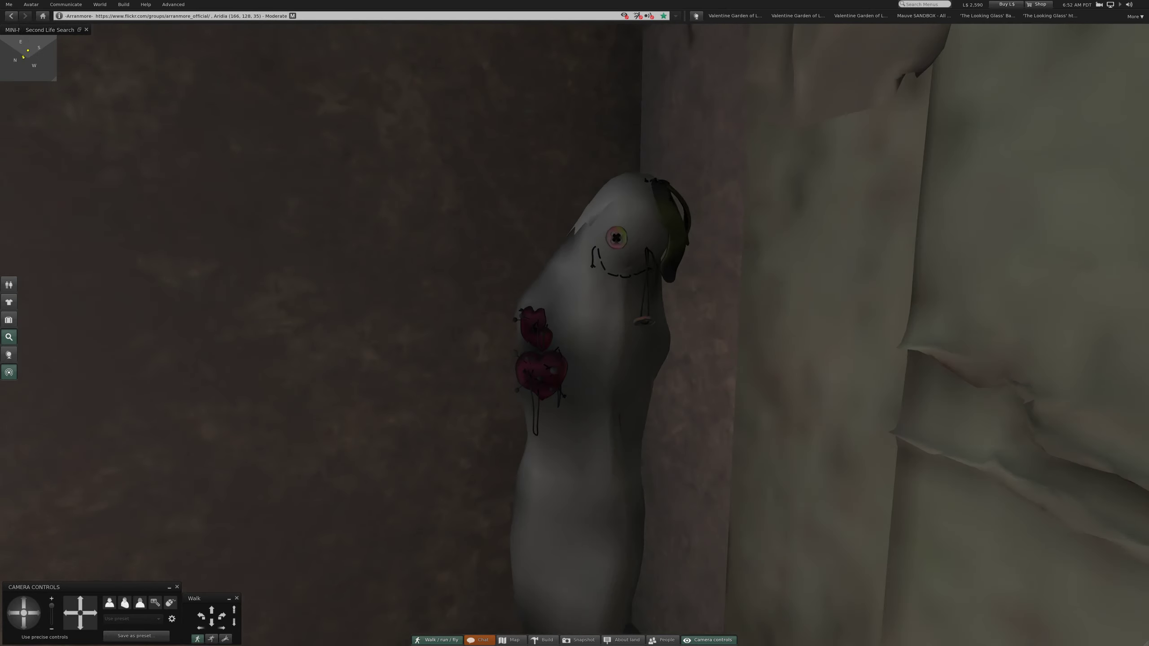
scroll(628, 314, "down", 5)
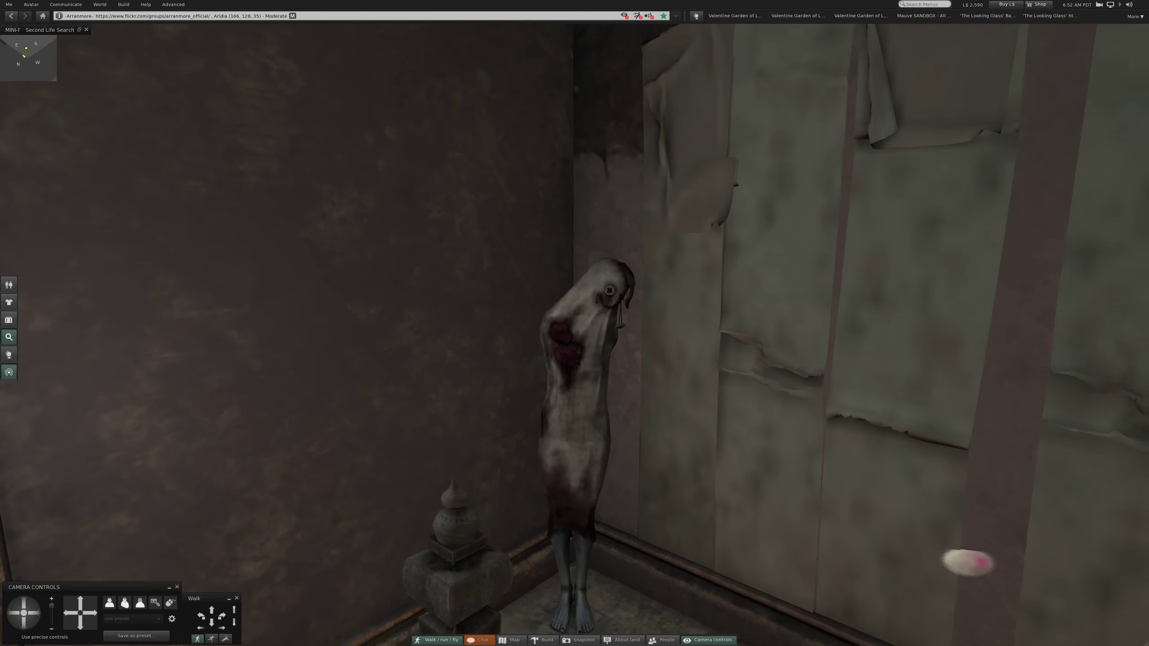
scroll(629, 314, "down", 1)
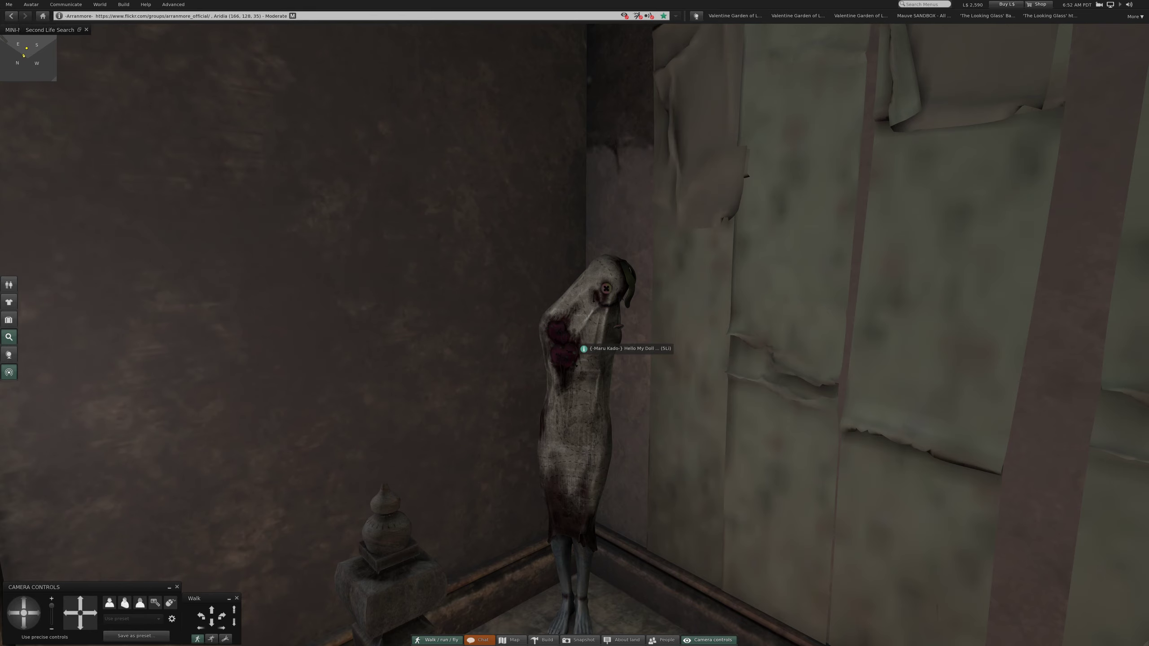
Step: Walk up to the headless black dress, then into the adjoining bedroom
key("Escape")
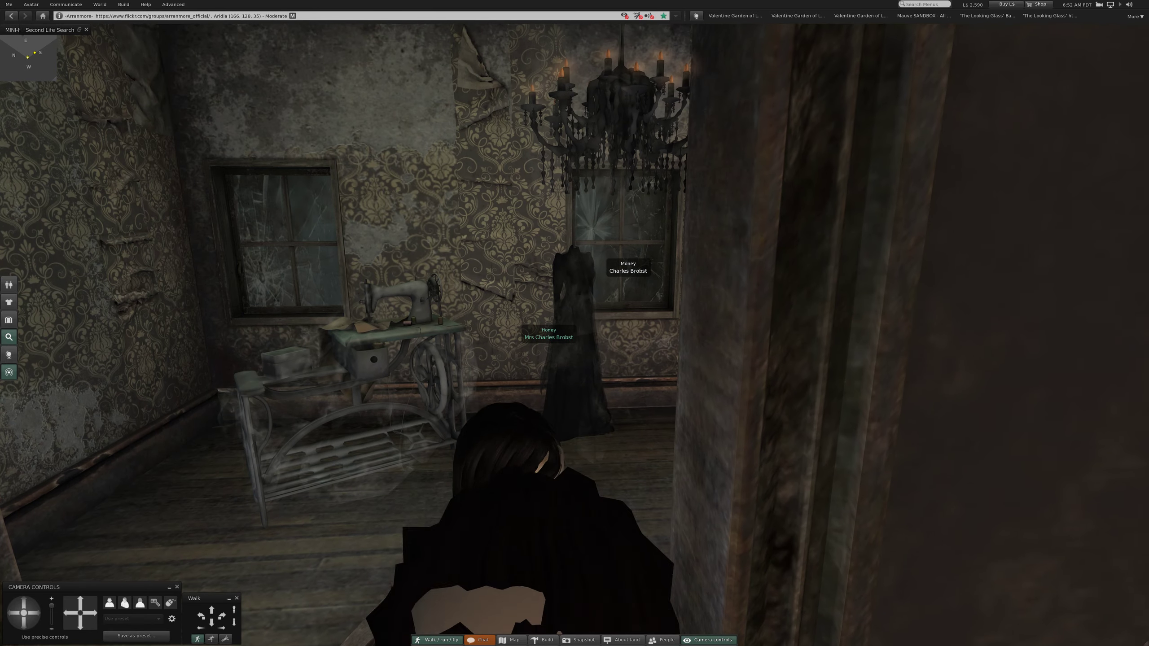
key("Up")
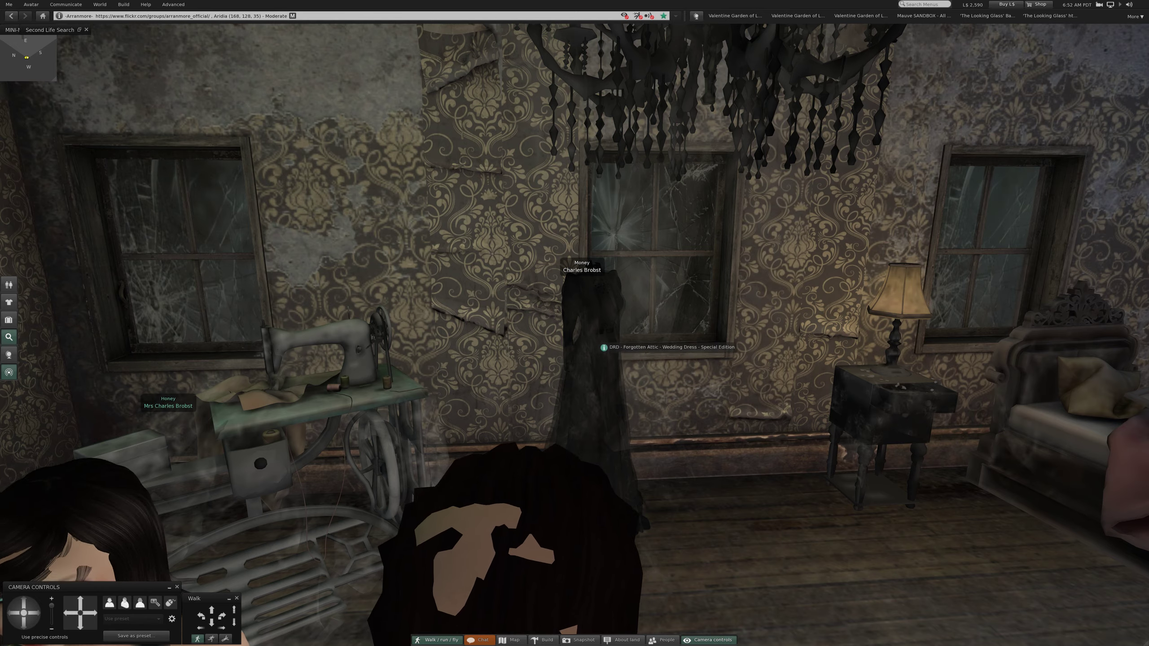
key("Up")
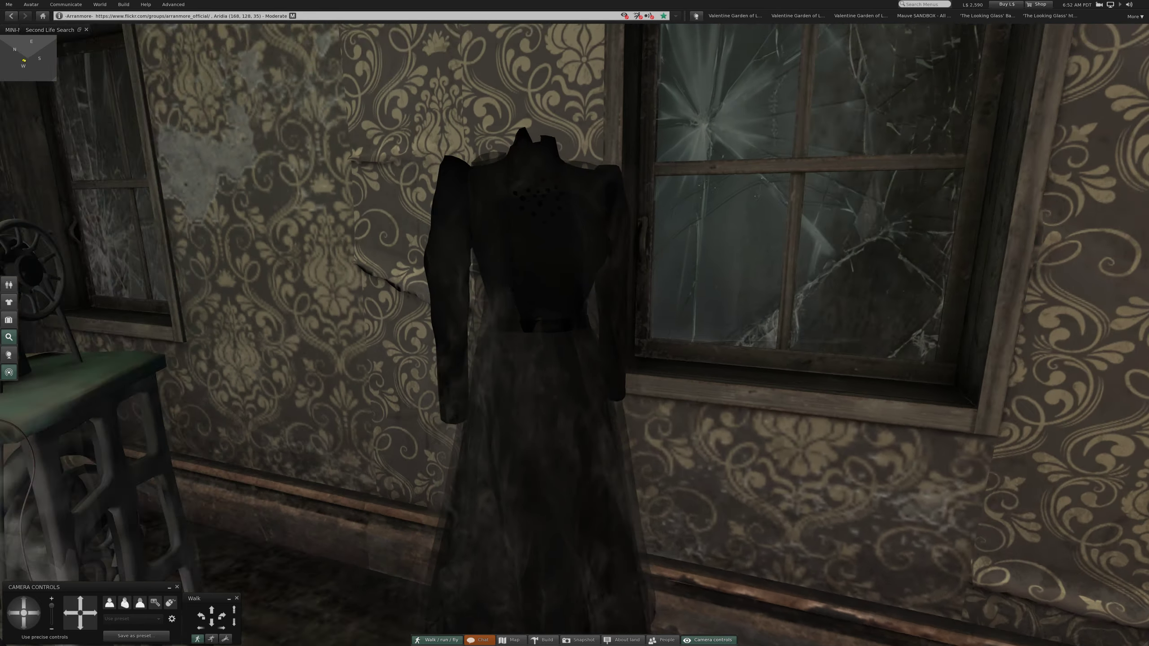
key("Left")
key("Up")
Step: View the old sewing machine, then circle in close around the bed and nightstand
key("Left")
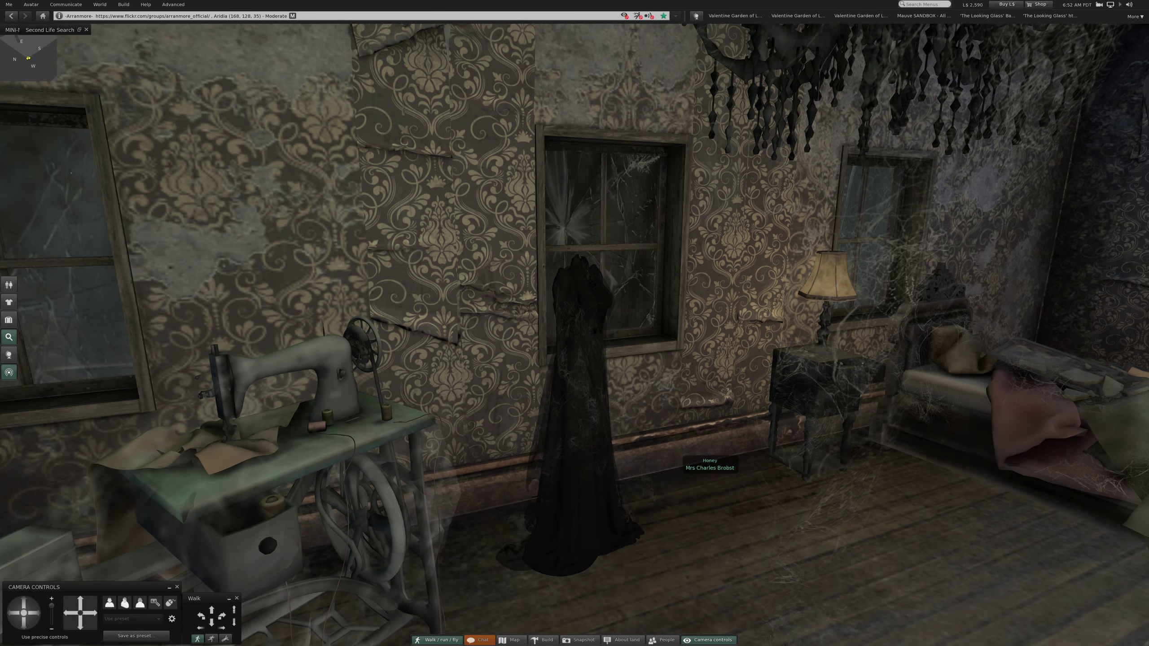
key("Left")
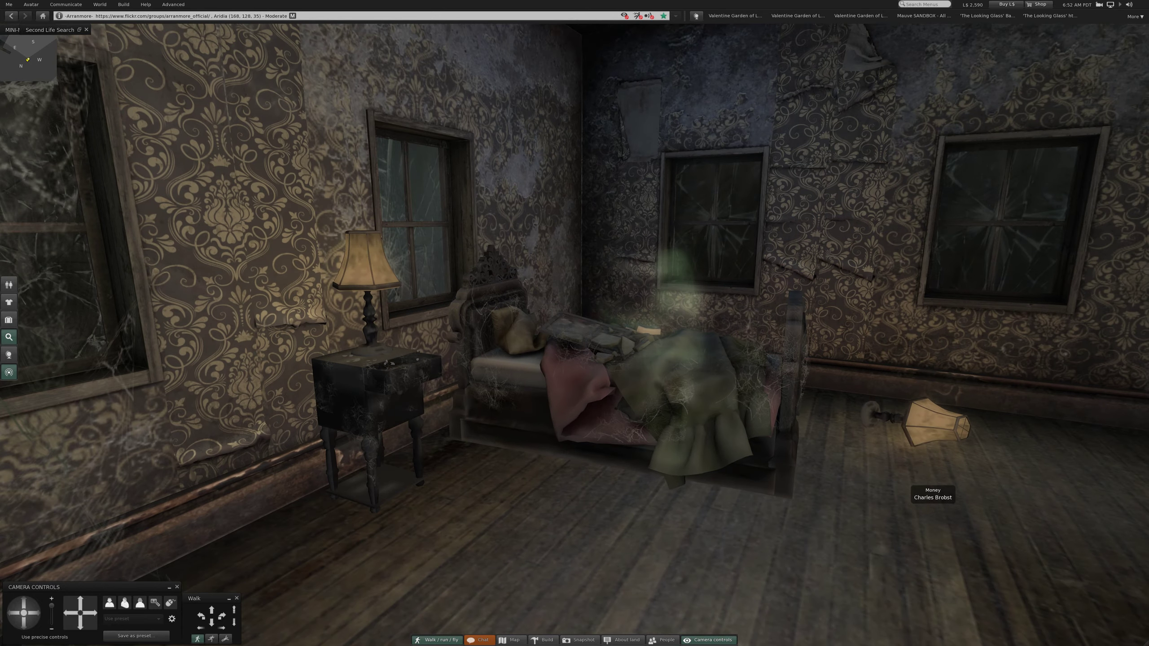
key("Left")
key("Left")
key("Left")
key("Down")
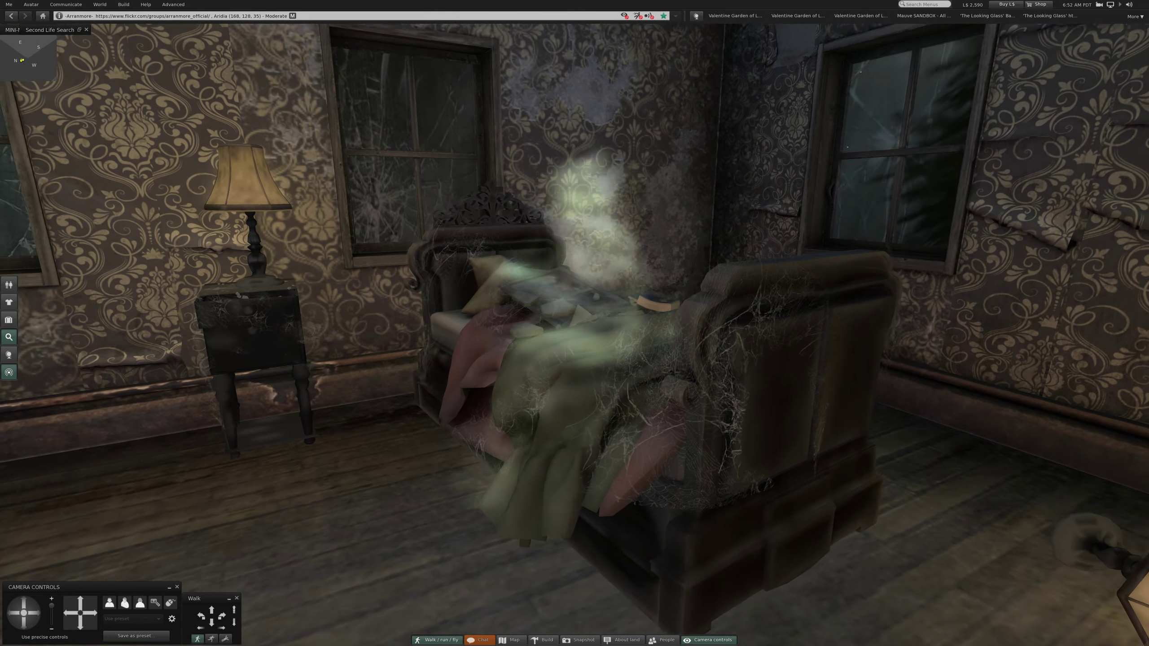
key("Left")
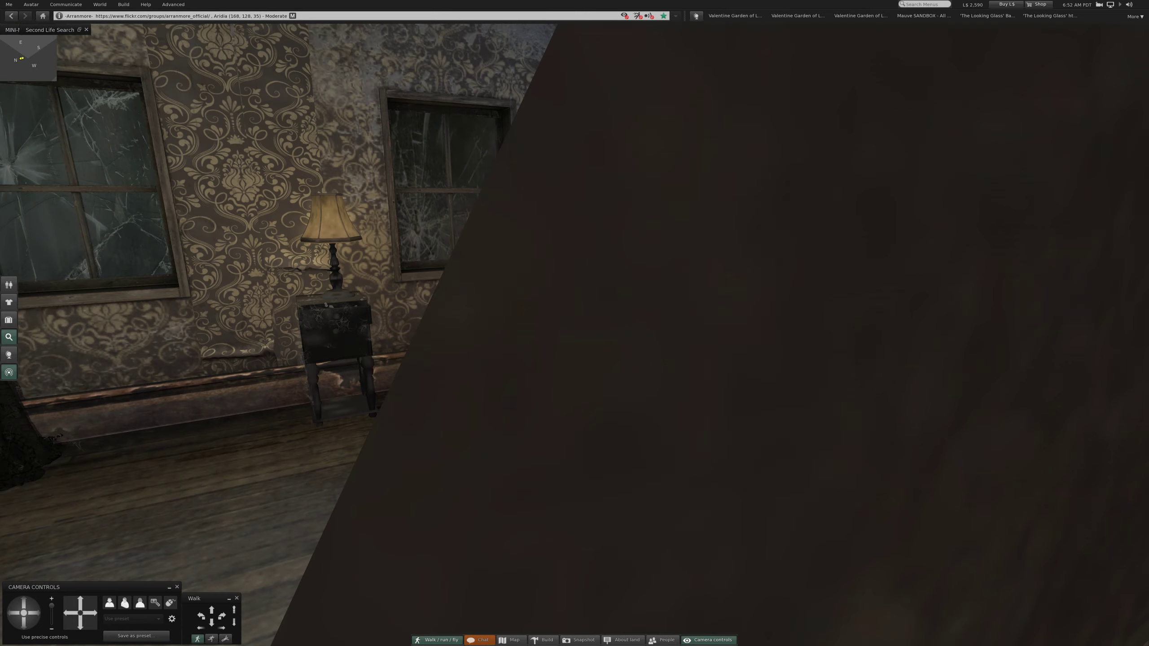
key("Up")
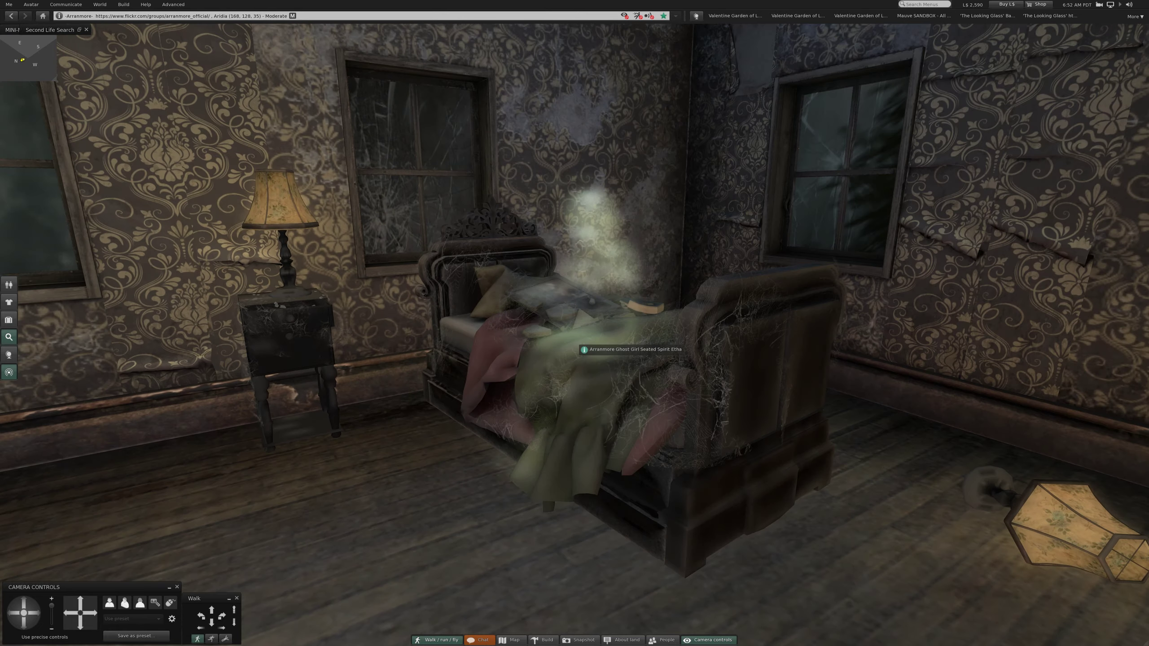
Step: Orbit the bed, view the seated ghost girl, and turn toward the doorway
key("Right")
key("Right")
key("Right")
key("Right")
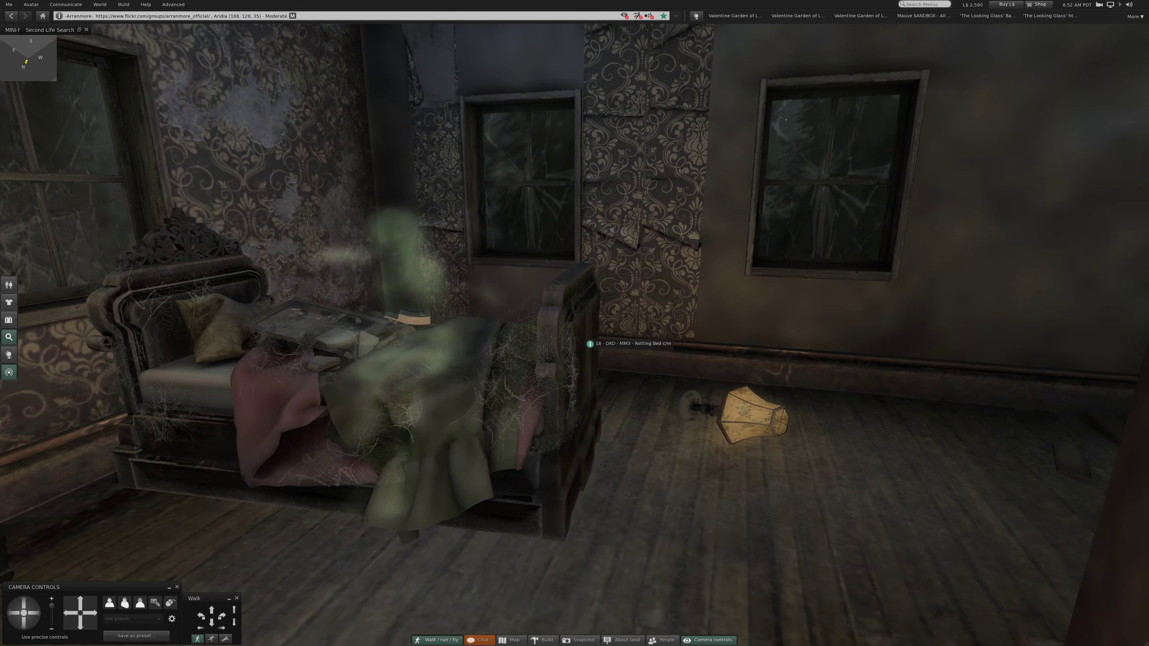
key("Up")
key("Up")
key("Up")
key("Up")
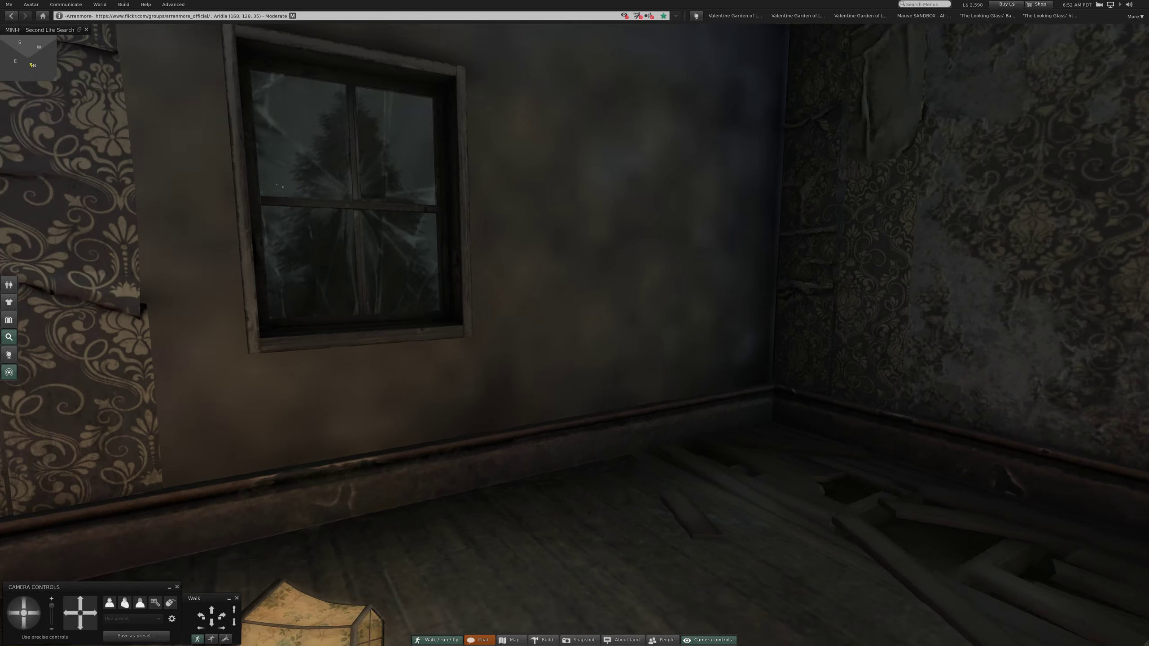
key("Down")
key("Down")
key("Down")
key("Down")
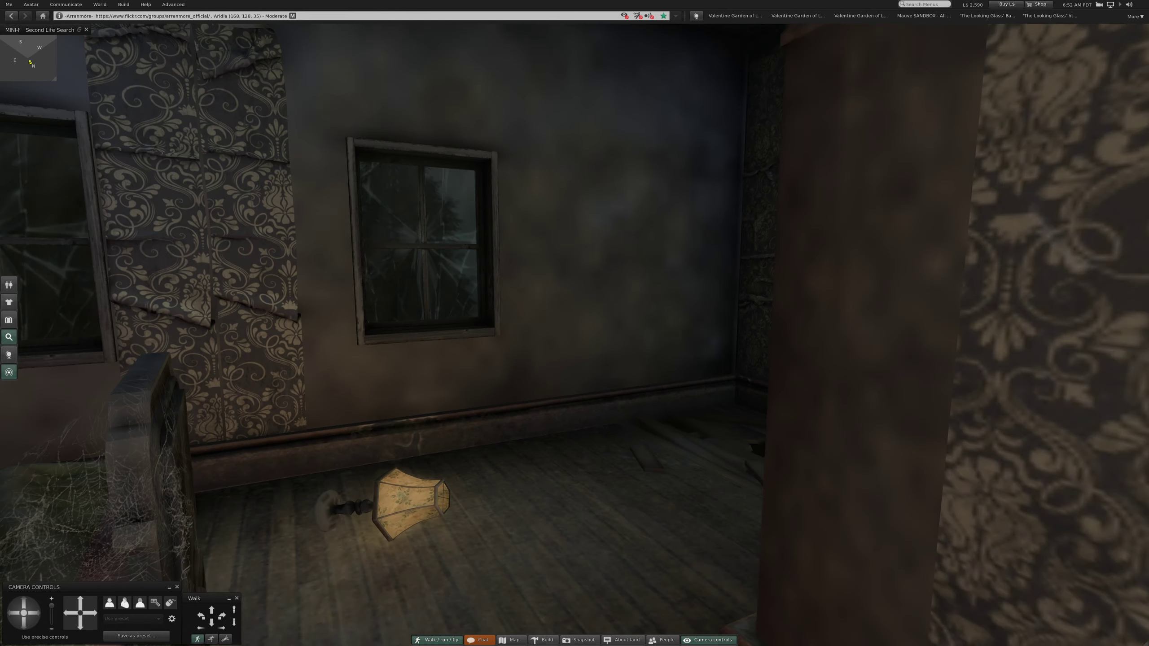
key("Down")
key("Down")
key("Down")
key("Down")
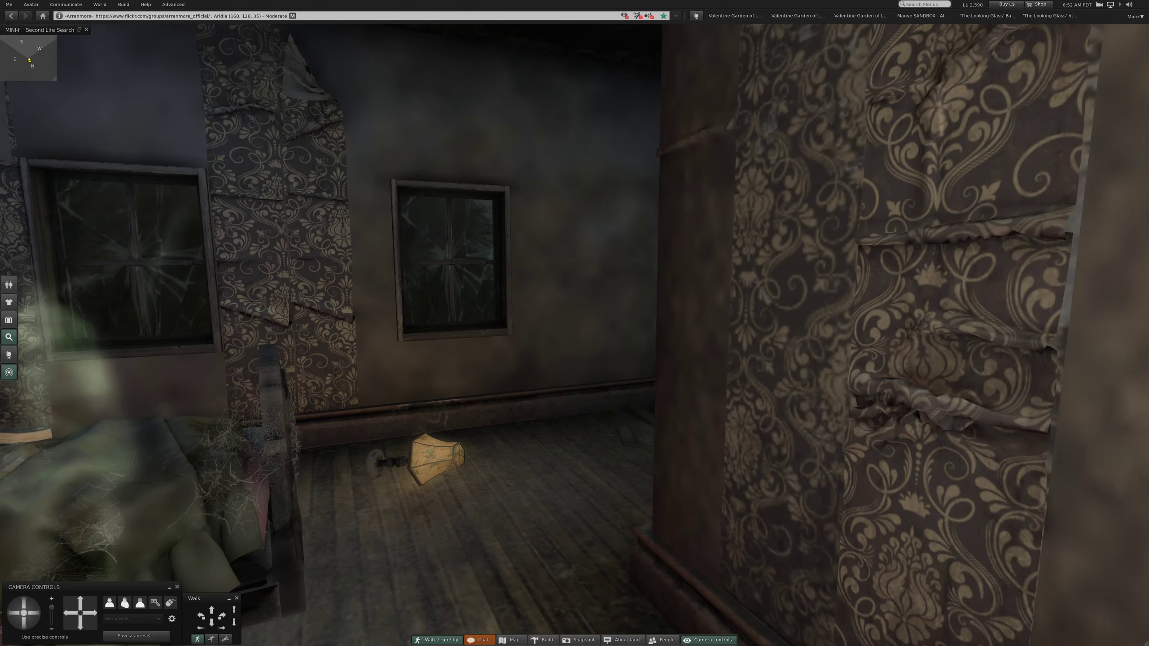
key("Left")
key("Left")
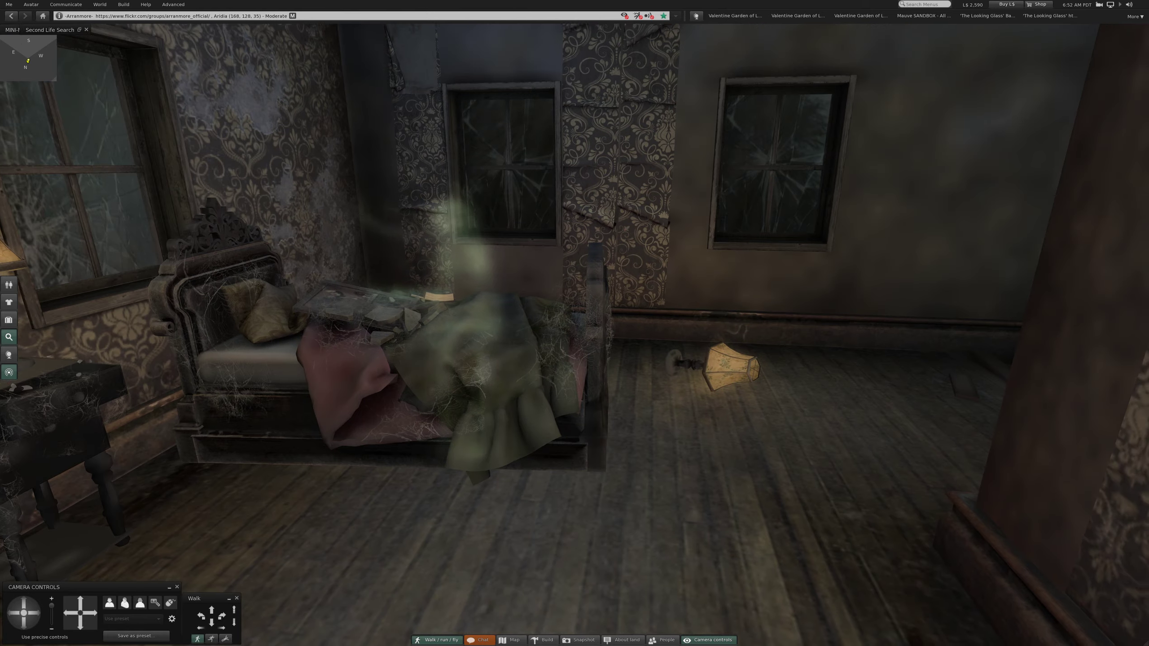
key("Right")
Step: Walk out onto the landing past the pale ghost and face the red-lit doorway
key("Right")
key("Right")
key("Right")
key("Right")
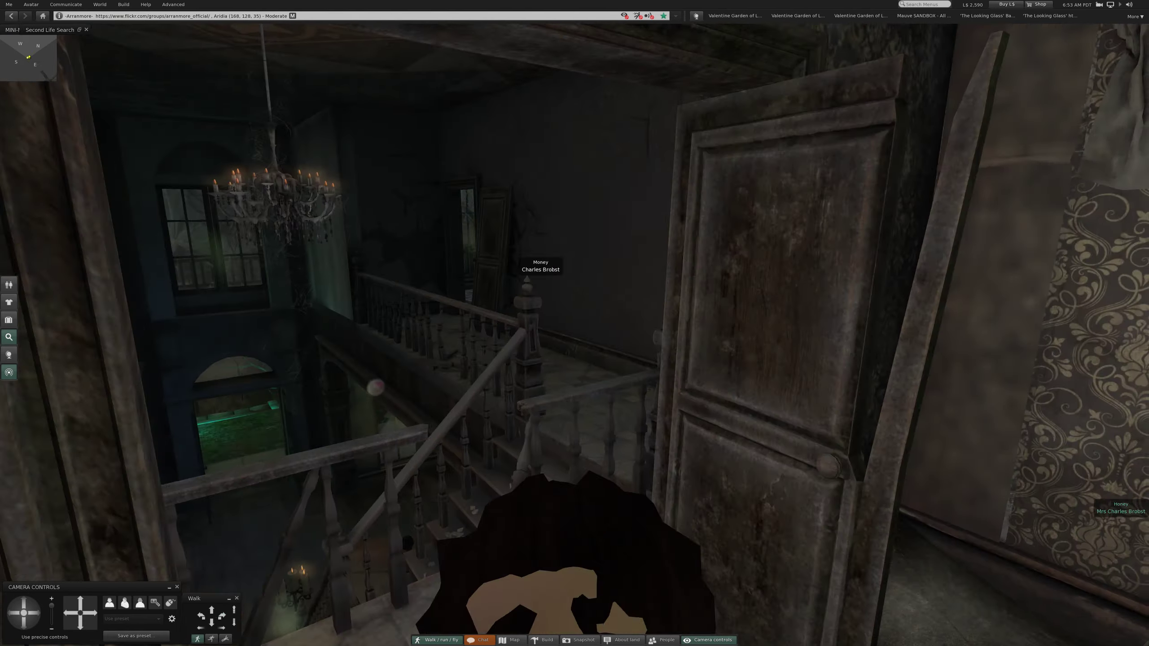
key("Right")
key("Up")
key("Up")
key("Up")
key("Up")
key("Up")
key("Left")
key("Left")
key("Left")
key("Left")
key("Left")
key("Left")
key("Left")
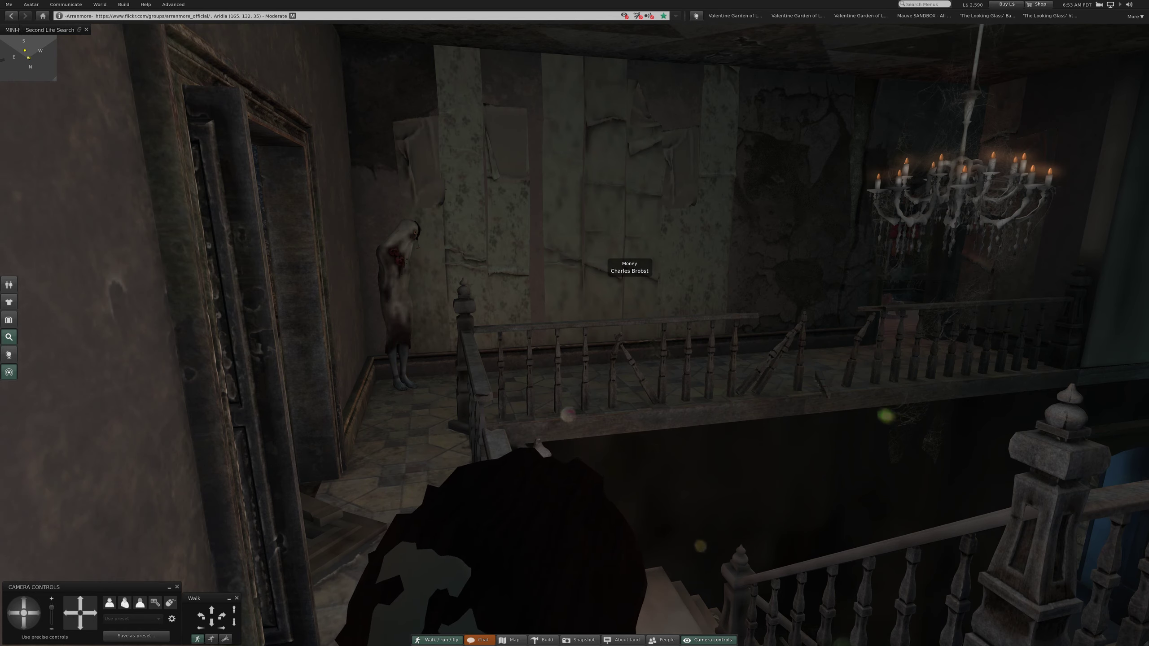
scroll(575, 324, "up", 5)
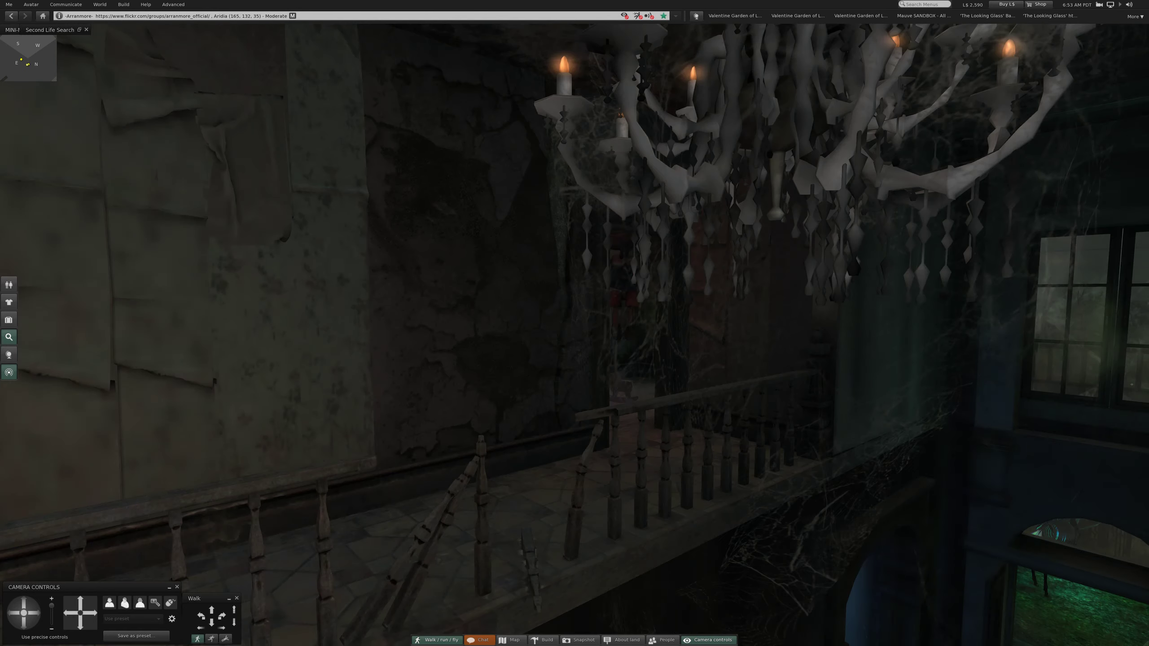
scroll(575, 323, "up", 2)
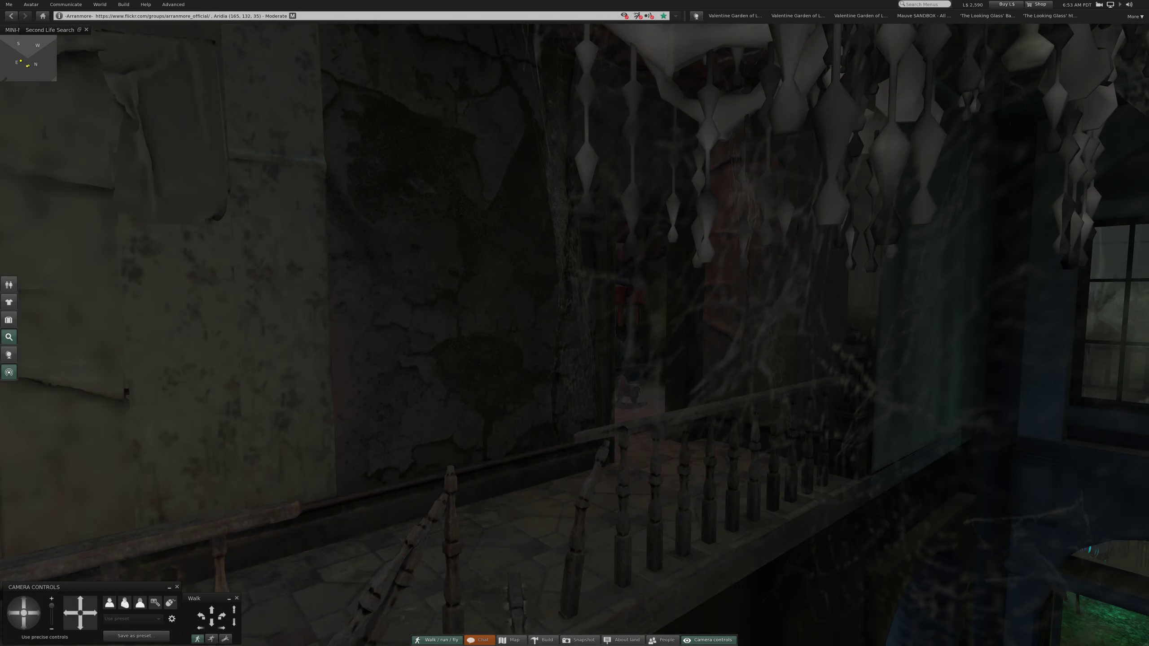
key("Left")
key("Left")
key("Left")
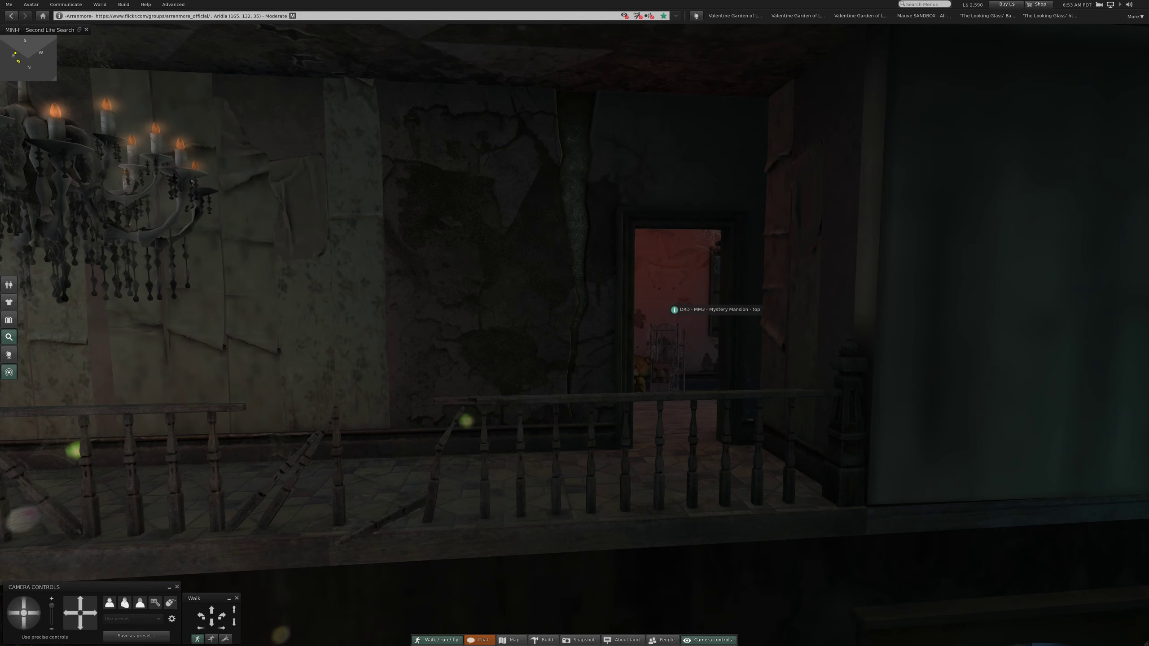
Step: Enter the red nursery, look at the teddy bear and rocking horse, then turn toward the windows
key("Up")
key("Up")
key("Up")
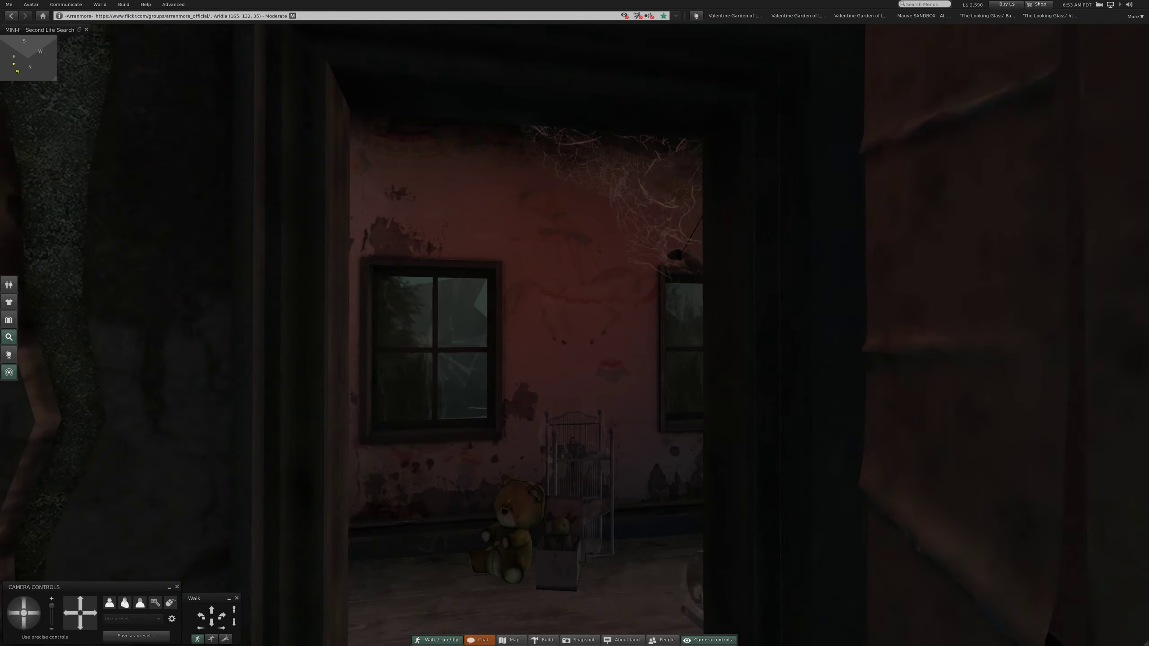
key("Up")
key("Up")
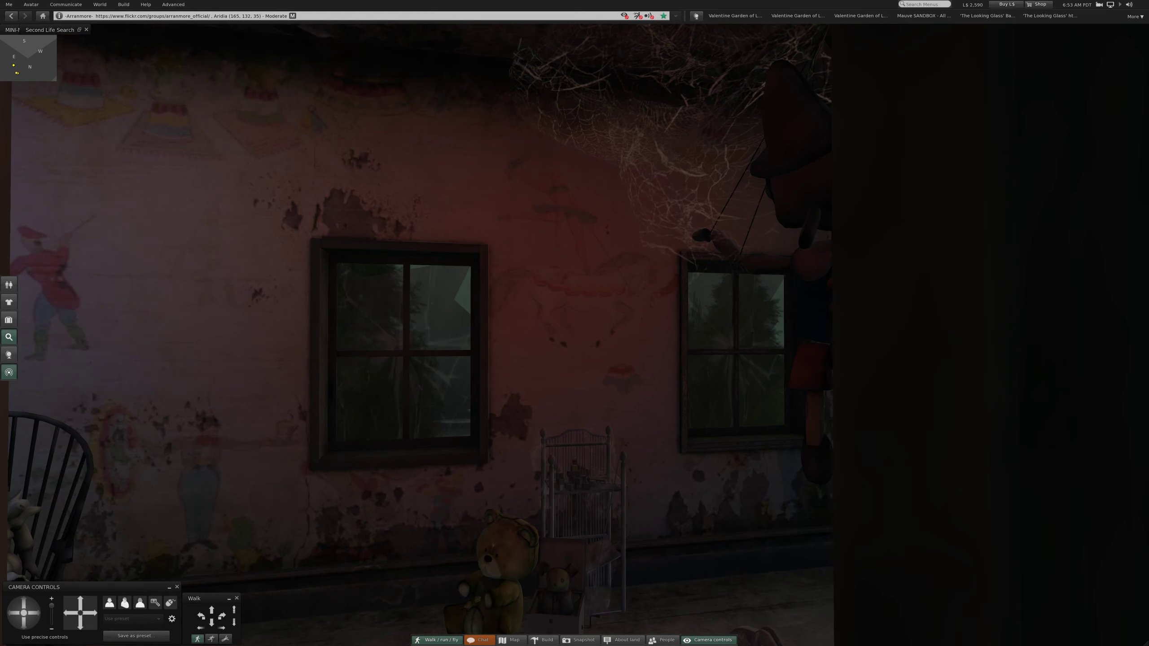
key("Up")
key("Up")
key("Up")
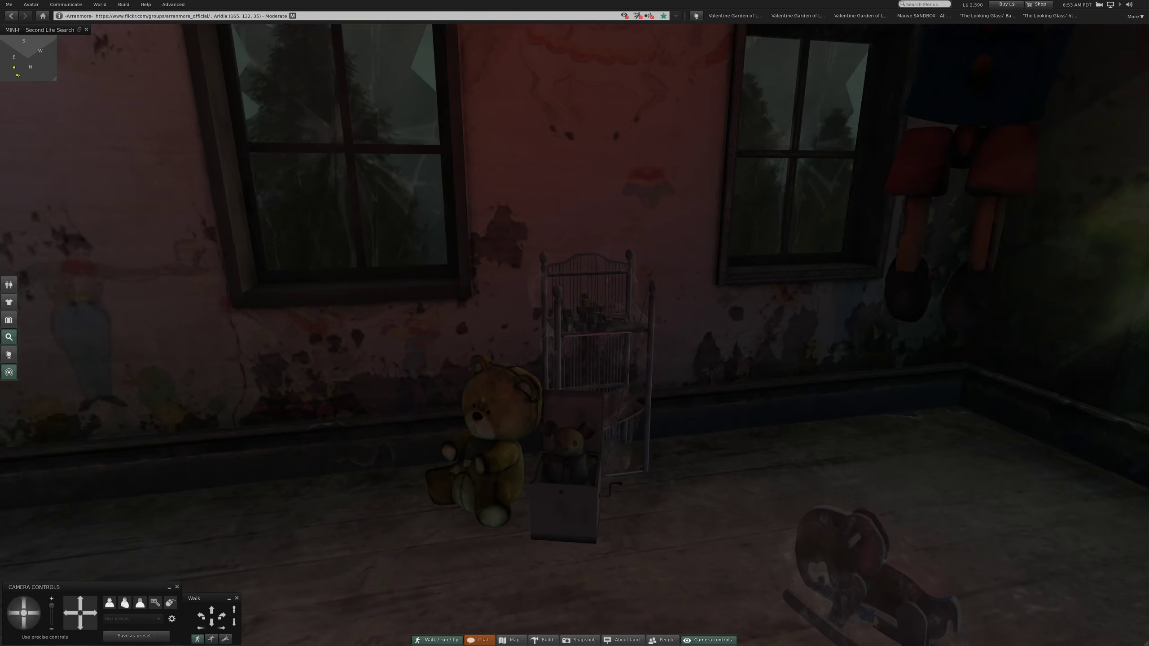
key("Right")
key("Right")
key("Right")
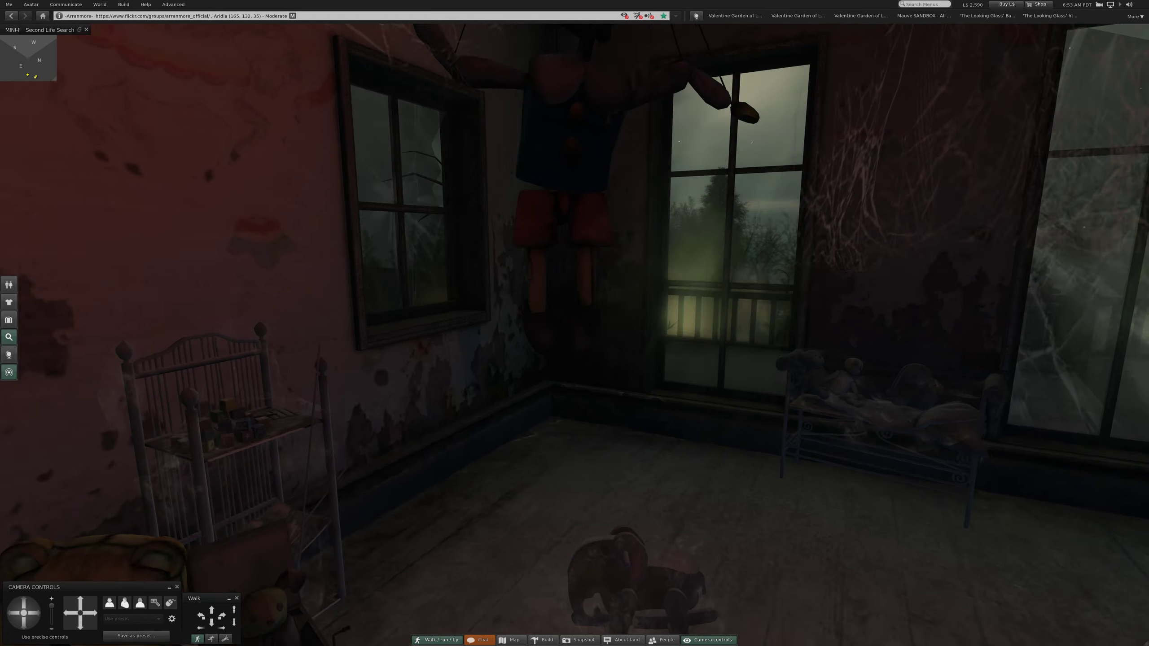
key("Right")
key("Right")
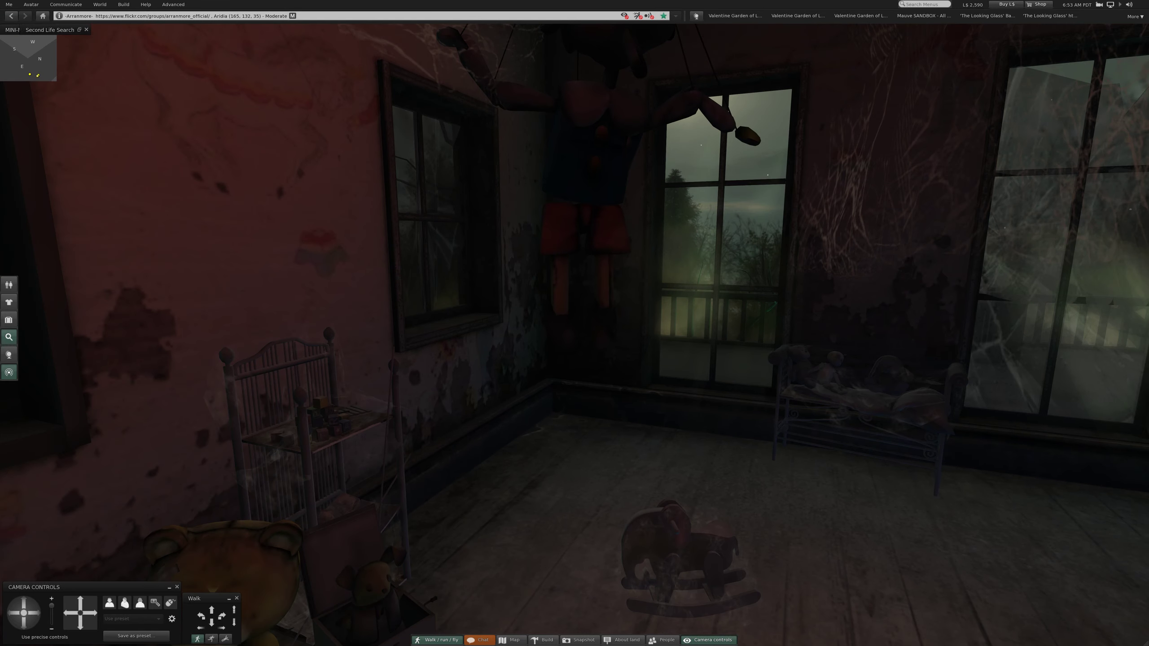
Step: View the hanging figure and the bench of dolls, then pull back across the window wall
key("Down")
key("Down")
key("Down")
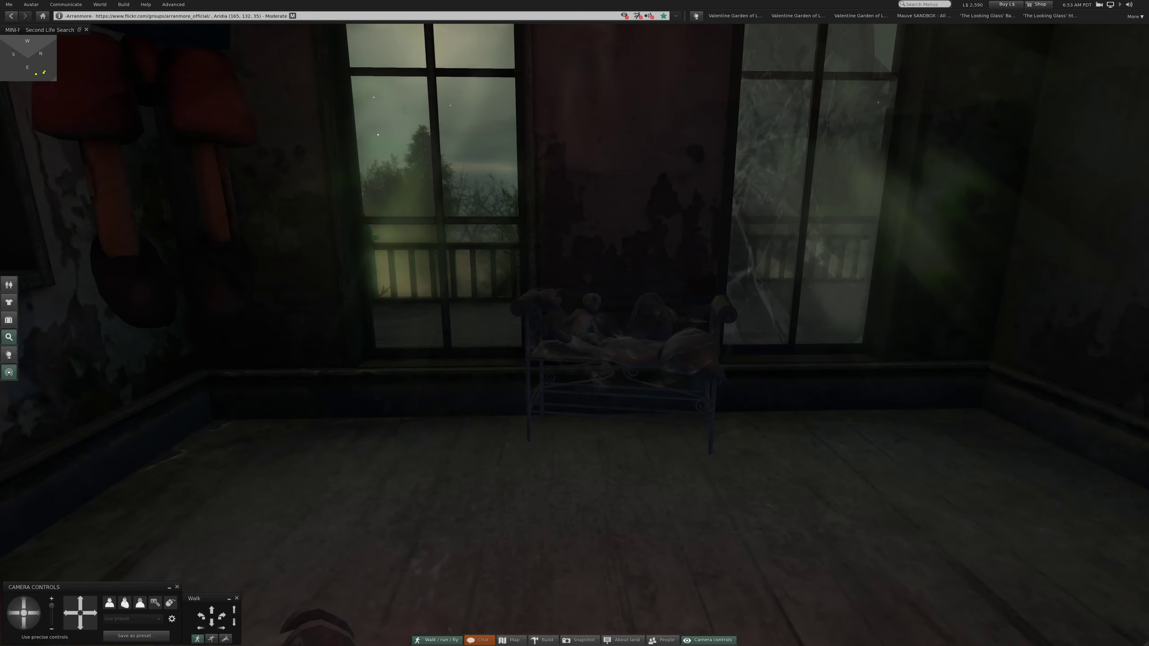
key("Up")
key("Up")
key("Up")
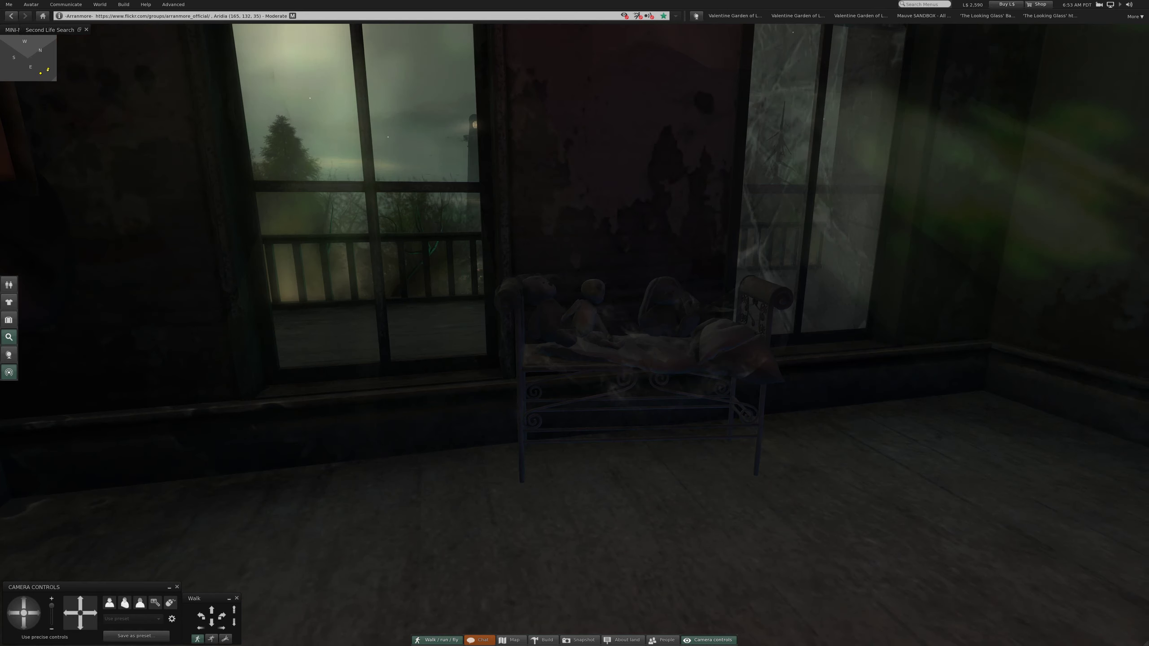
key("Down")
key("Down")
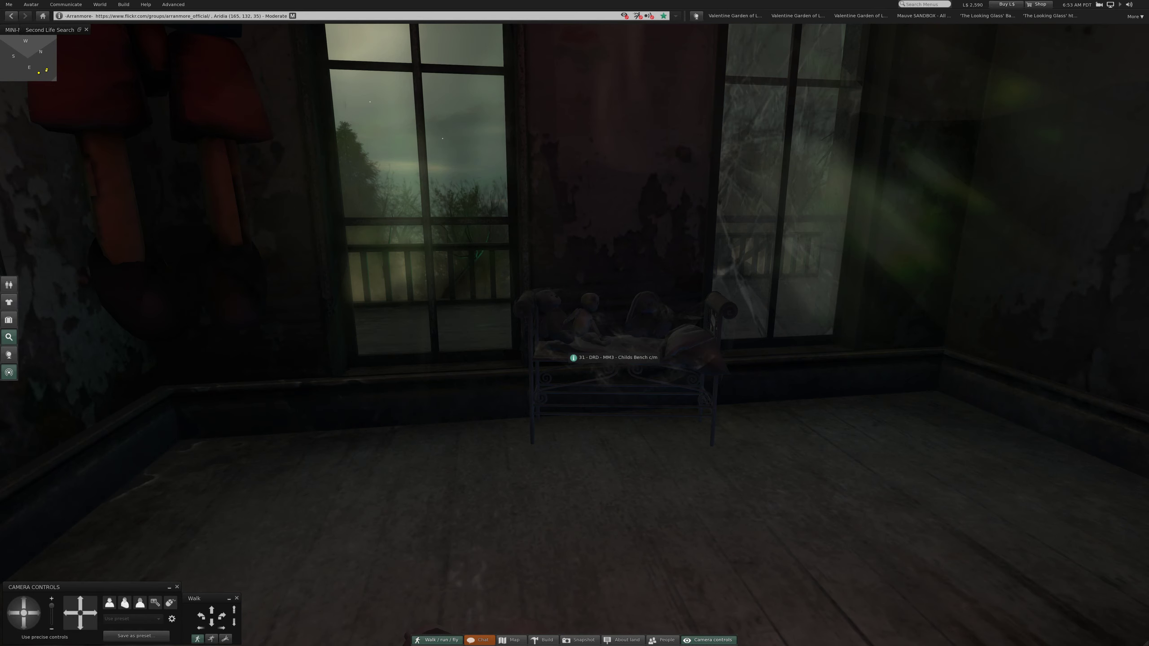
key("Up")
key("Up")
key("Left")
key("Left")
key("Left")
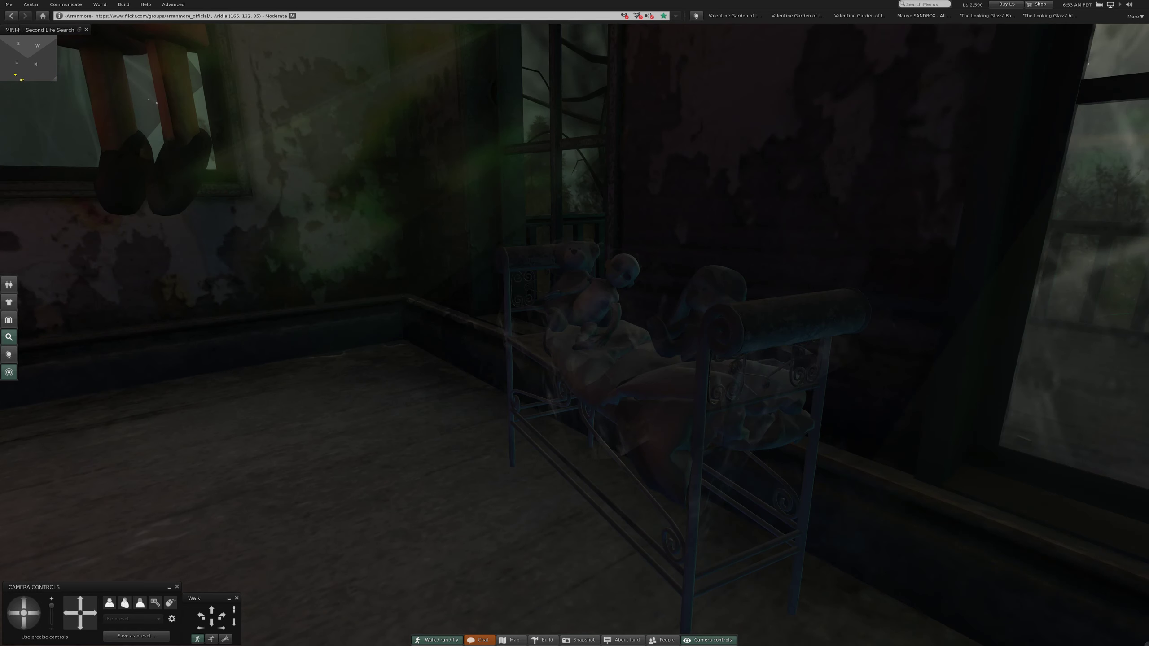
key("Left")
key("Down")
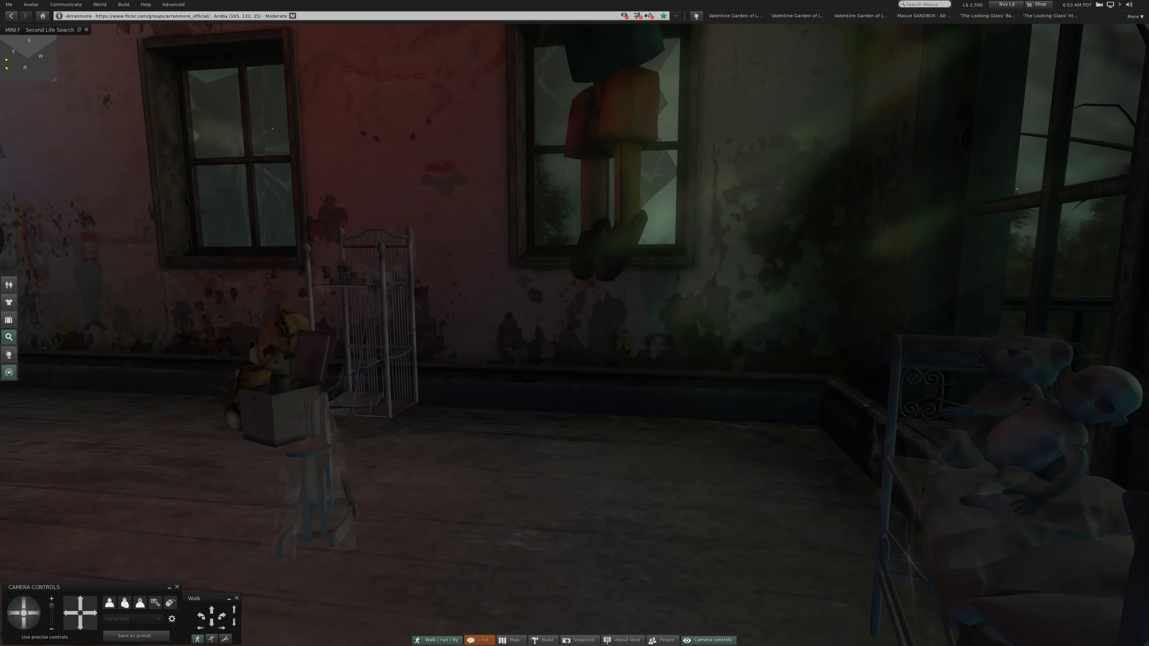
Step: Close in on the small bed and the chair holding the doll
key("Left")
key("Left")
key("Down")
key("Left")
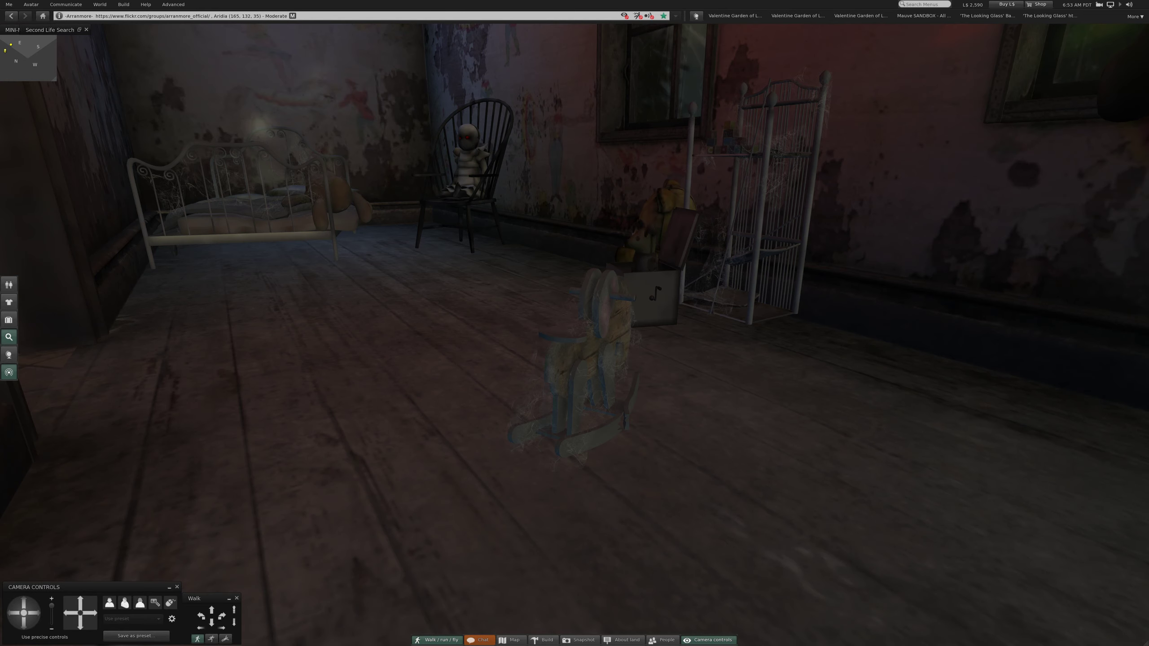
key("Up")
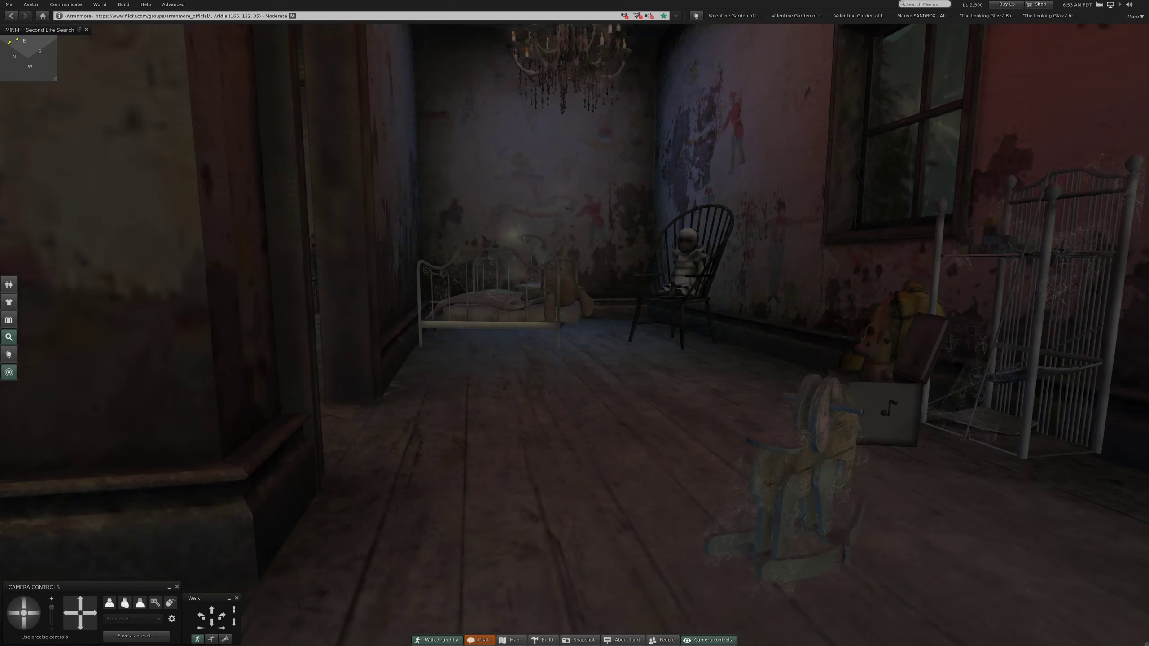
key("Up")
key("Up")
key("Up")
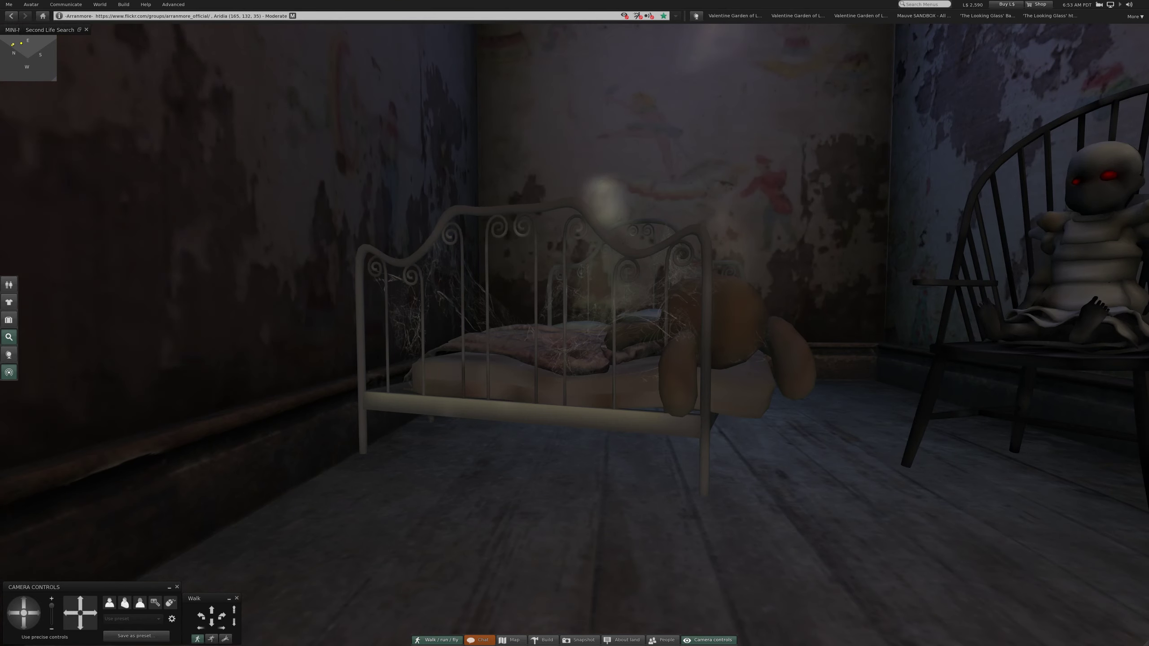
key("Down")
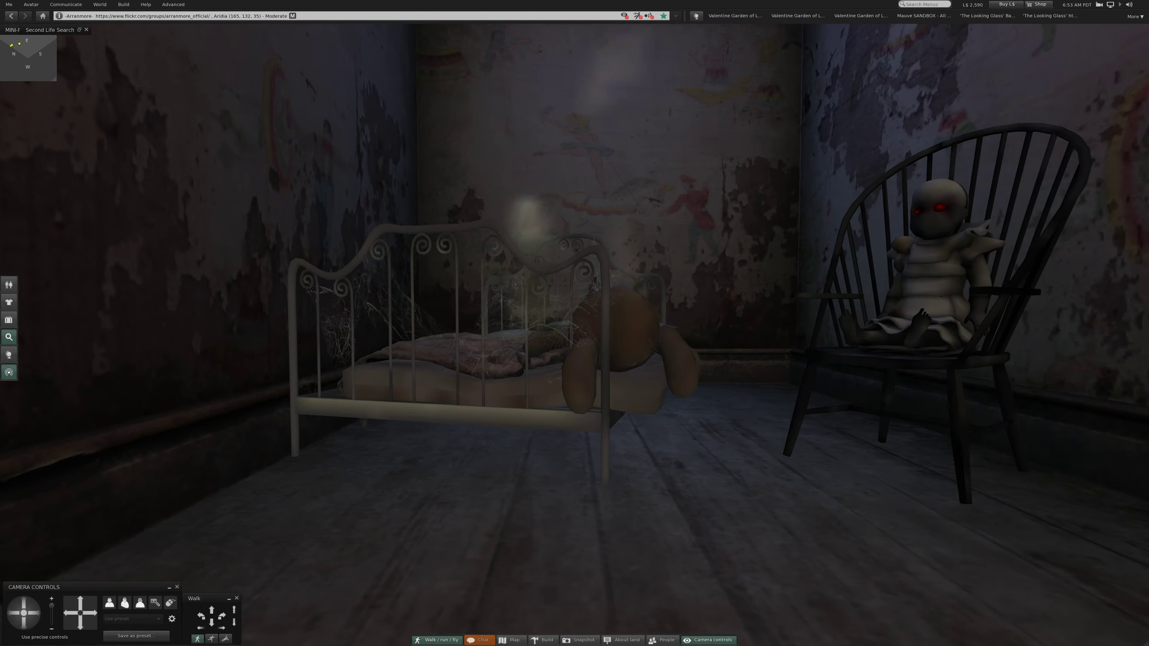
key("Up")
key("Up")
key("Up")
key("Up")
Step: Orbit the teddy bear on the bed, then pull back to show the bed and red-eyed doll
key("Left")
key("Up")
key("Left")
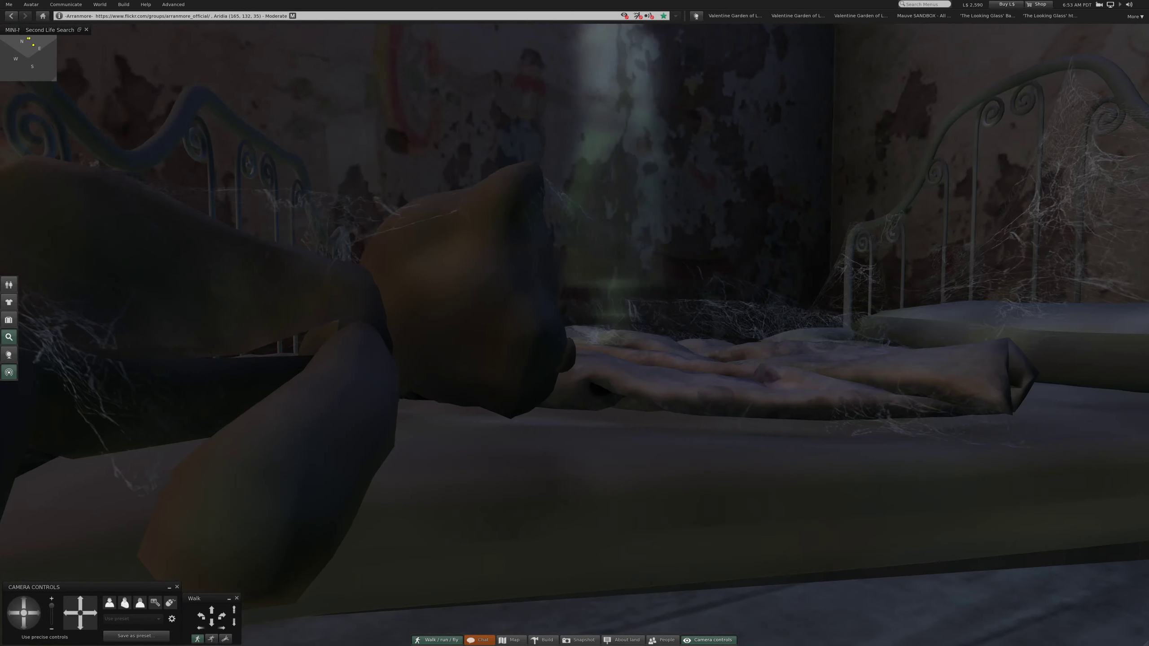
key("Down")
key("Left")
key("Left")
key("Down")
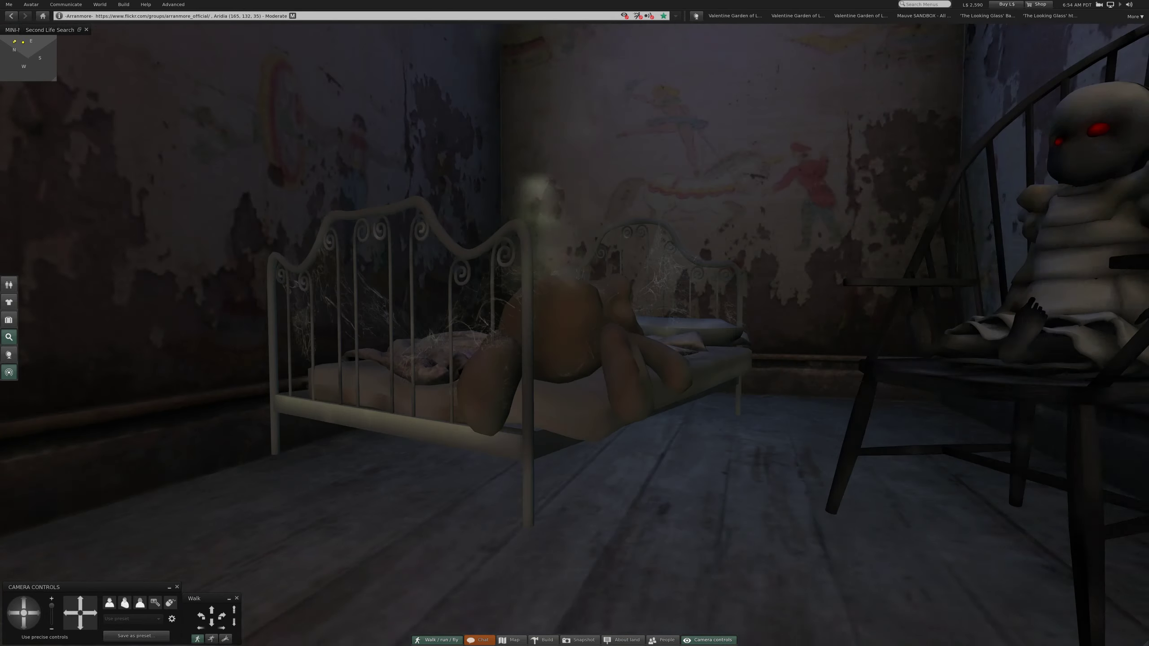
key("Down")
key("Down")
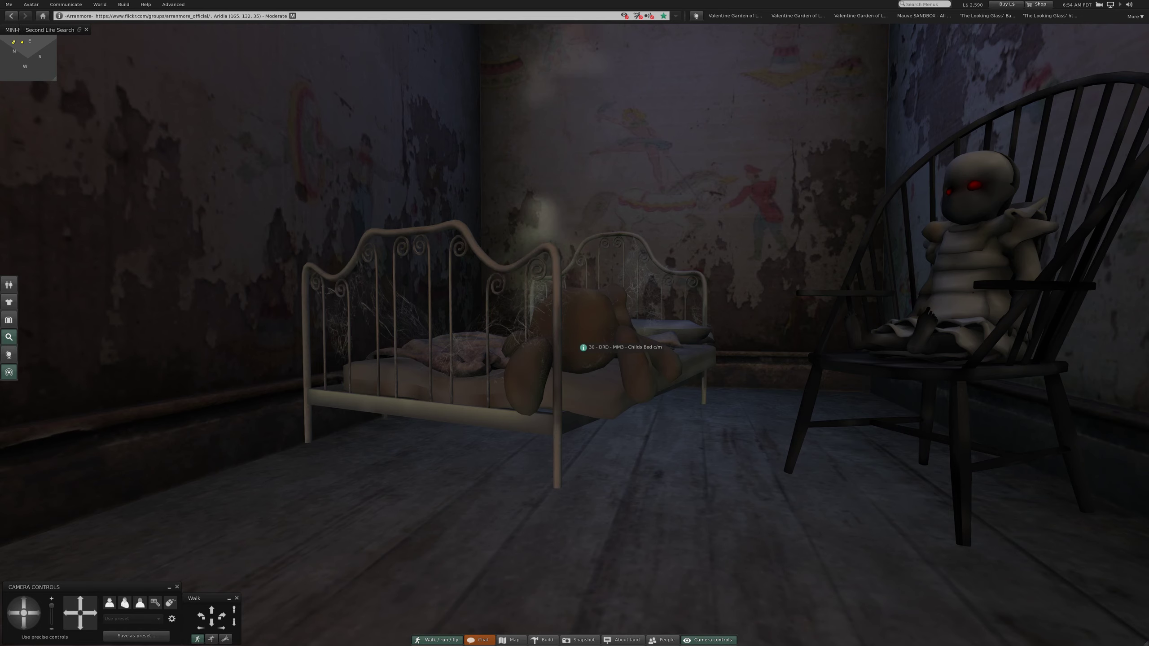
Step: Reset the camera and look around the upstairs hallway, railing and chandelier
key("Escape")
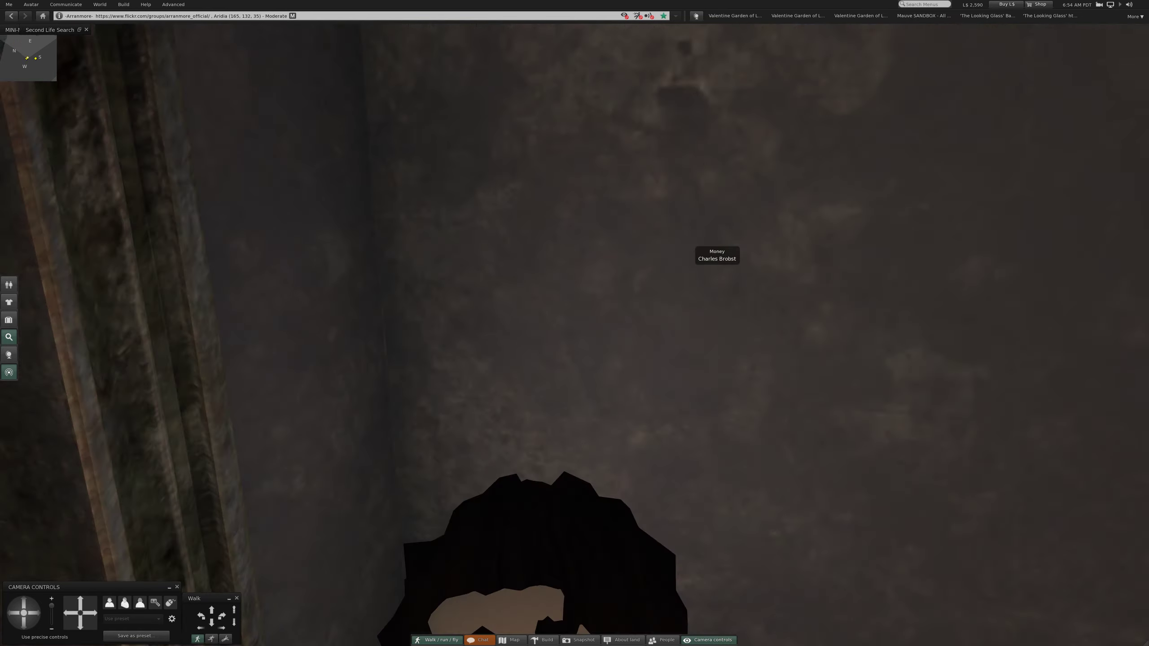
key("Left")
key("Left")
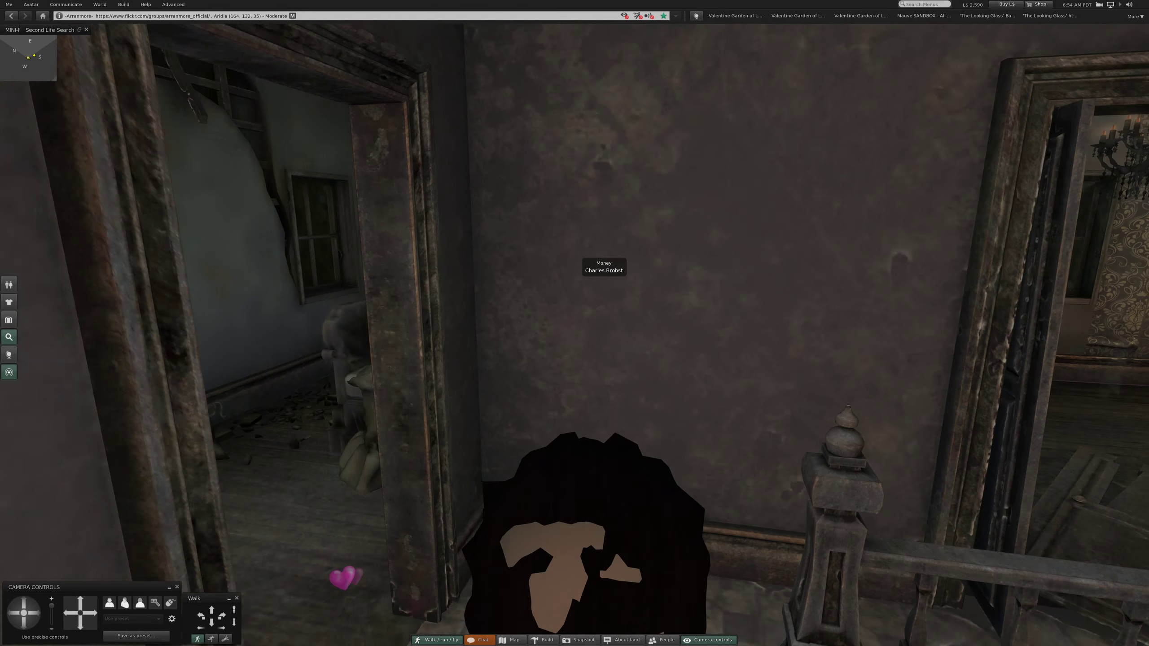
key("Left")
key("Left")
key("Left")
key("Left")
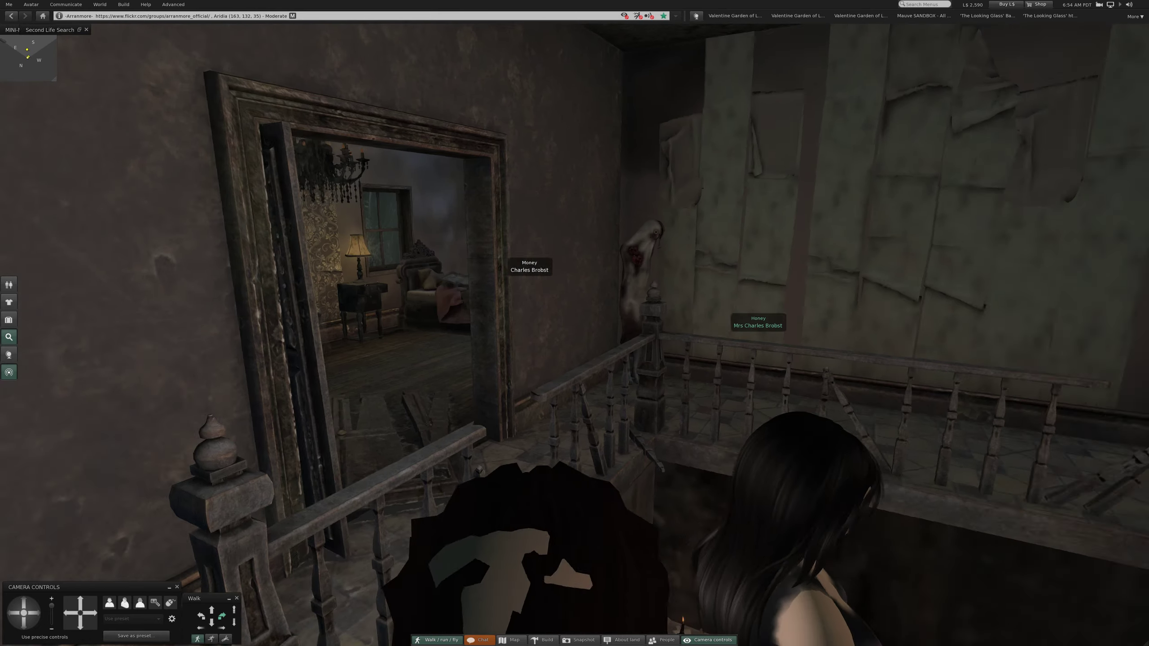
key("Left")
key("Left")
key("Left")
key("Left")
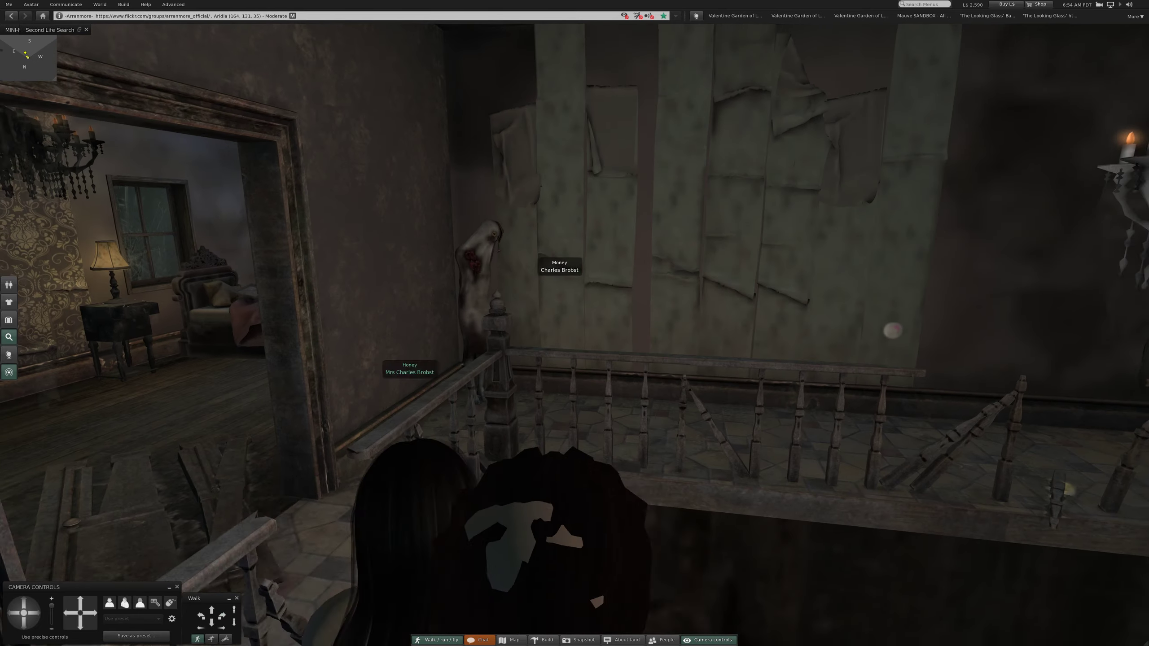
key("Up")
key("Up")
key("Right")
key("Right")
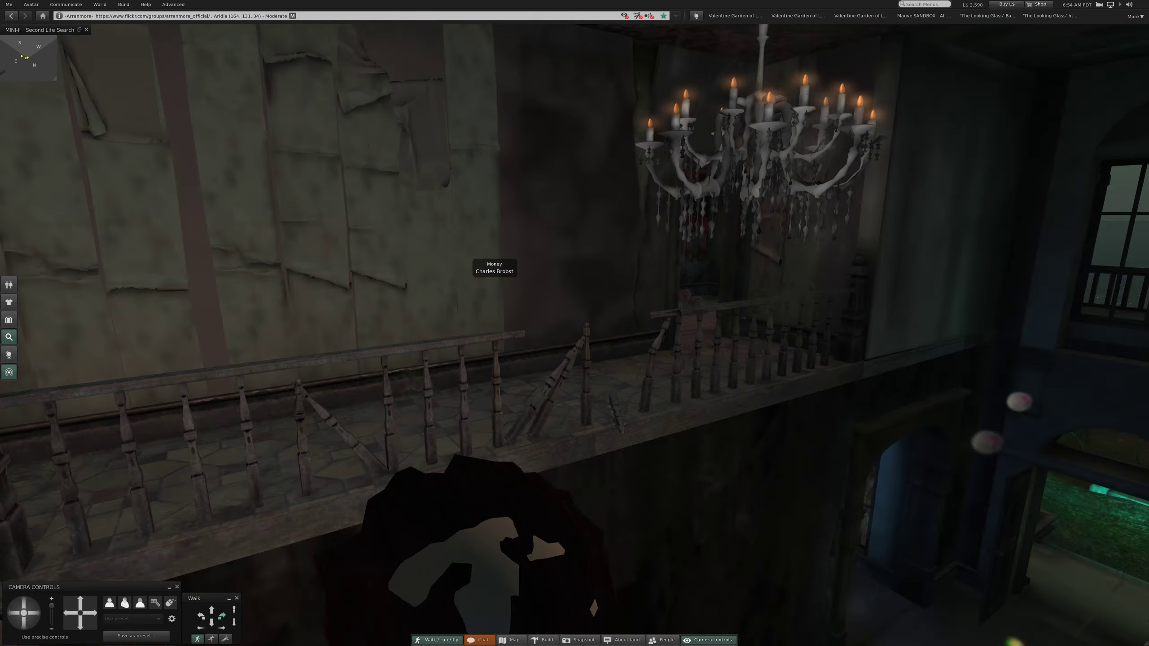
key("Right")
key("Right")
Step: Pass the guestbook room and walk out the front door toward the glowing horse
key("Escape")
key("Left")
key("Left")
key("Left")
key("Left")
key("Left")
key("Left")
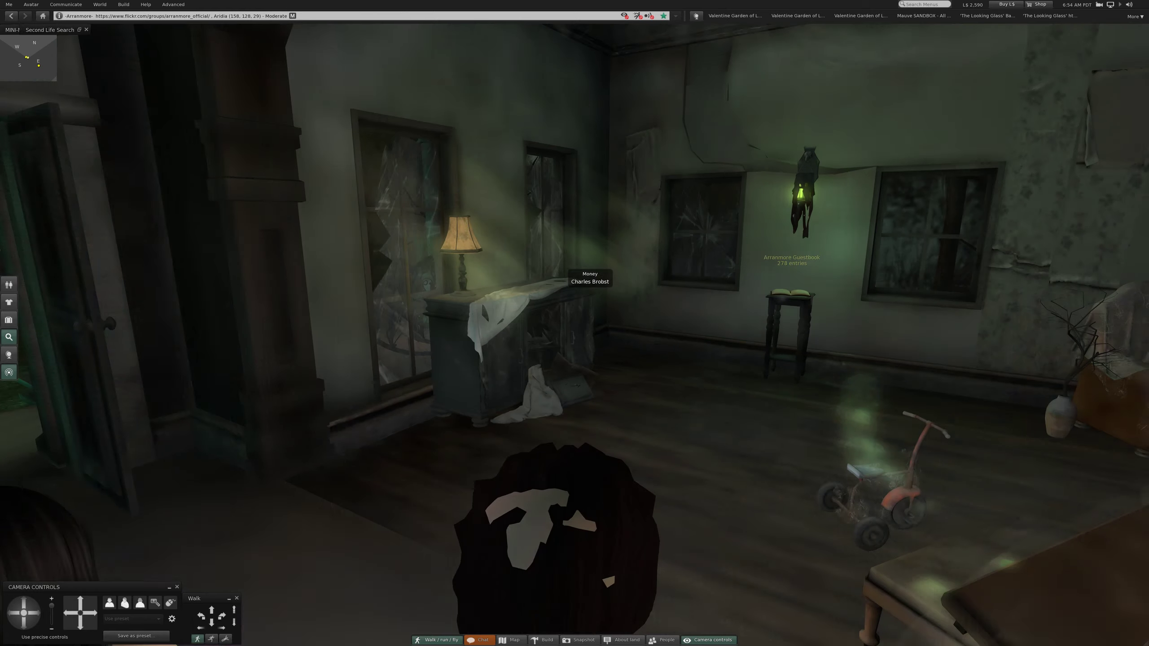
key("Left")
key("Left")
key("Left")
key("Left")
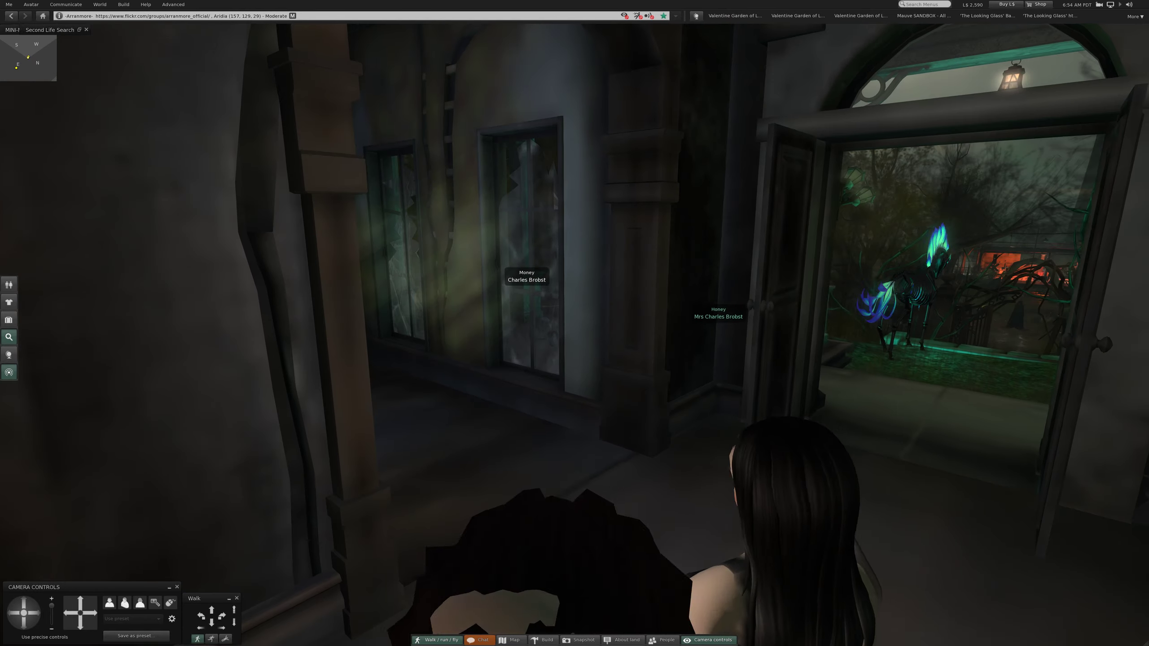
key("Right")
key("Right")
key("Right")
key("Right")
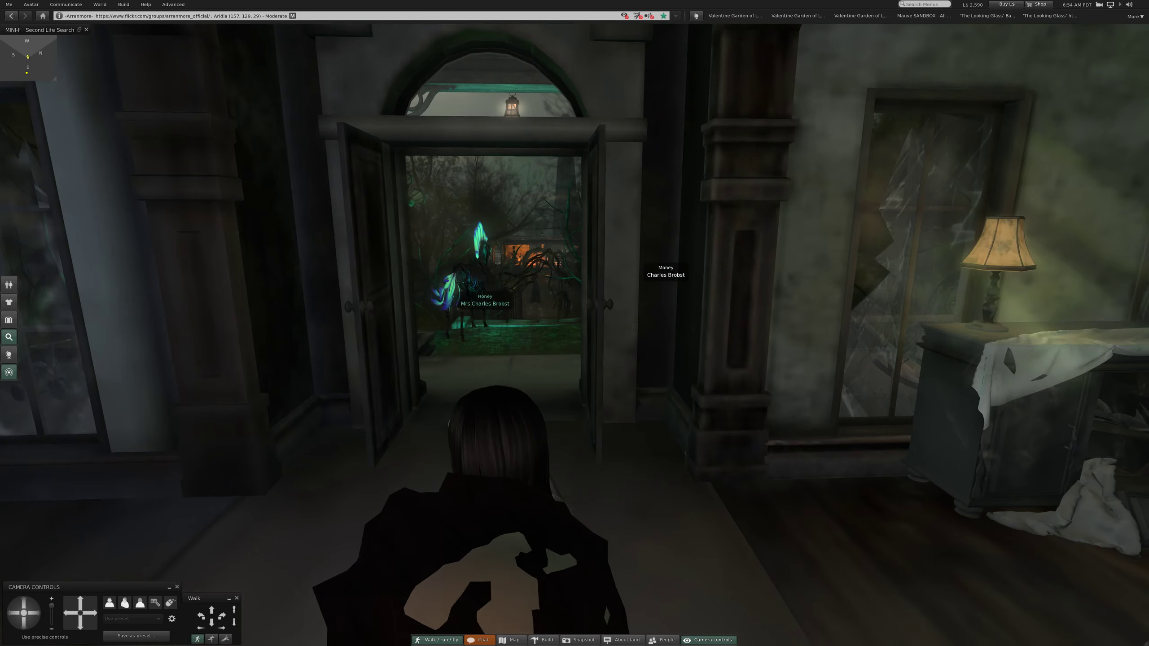
key("Up")
key("Up")
key("Up")
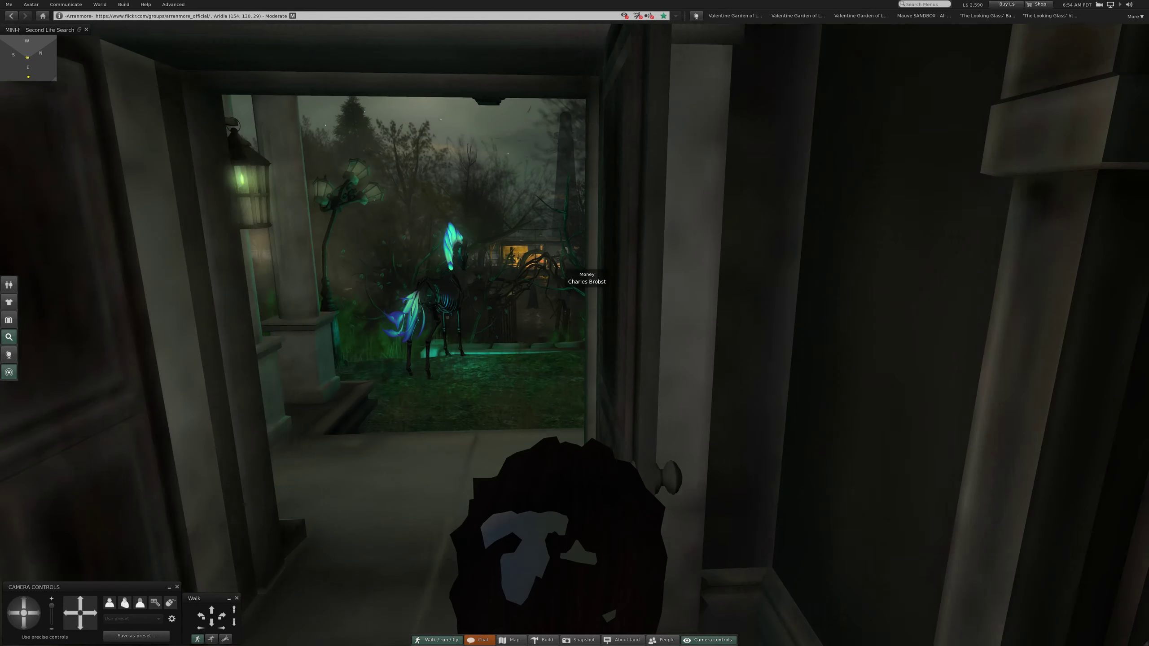
key("Up")
key("Down")
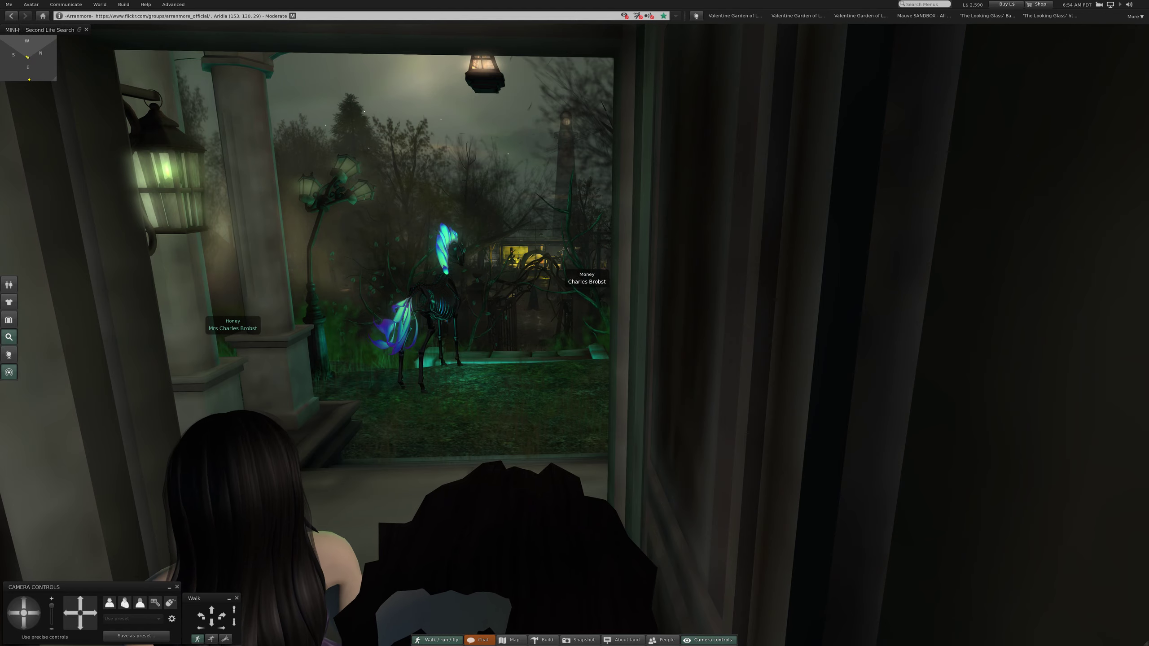
Step: Walk out into the garden for a closer look at the glowing skeleton horse
key("Up")
key("Up")
key("Up")
key("Up")
key("Up")
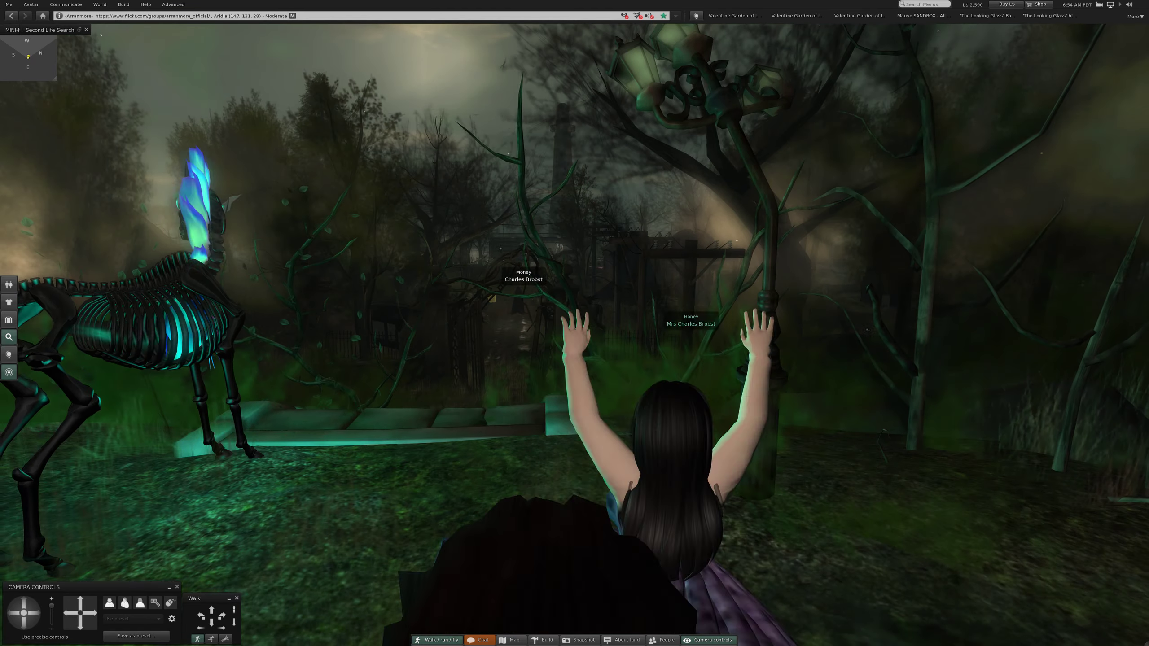
key("Up")
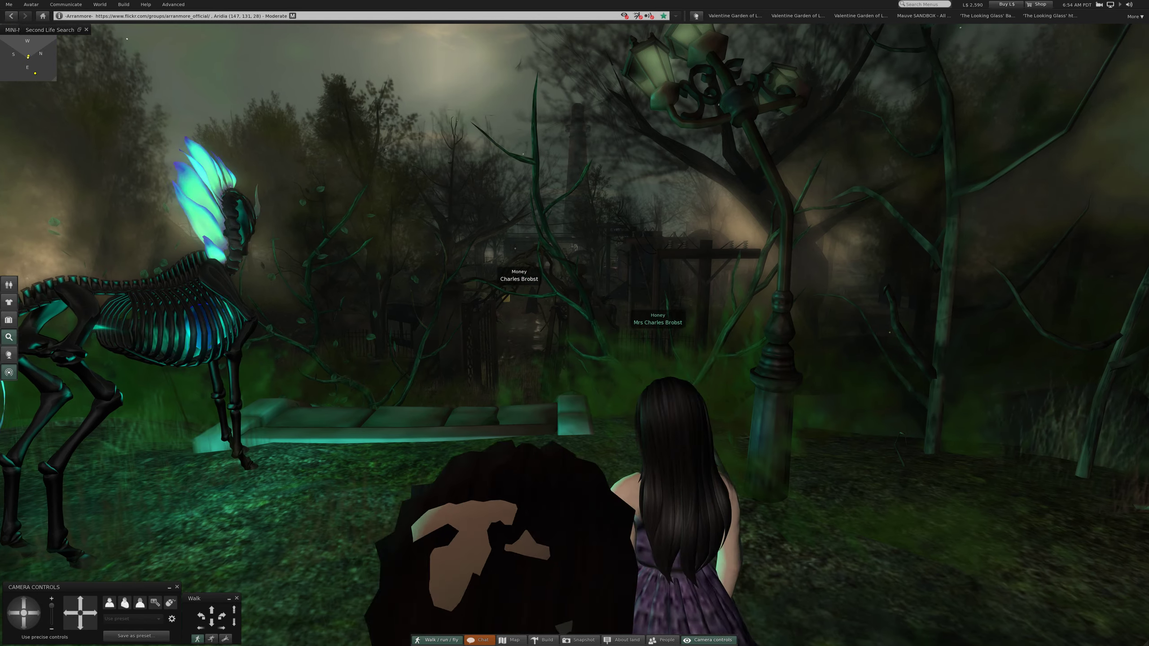
key("Up")
key("Up")
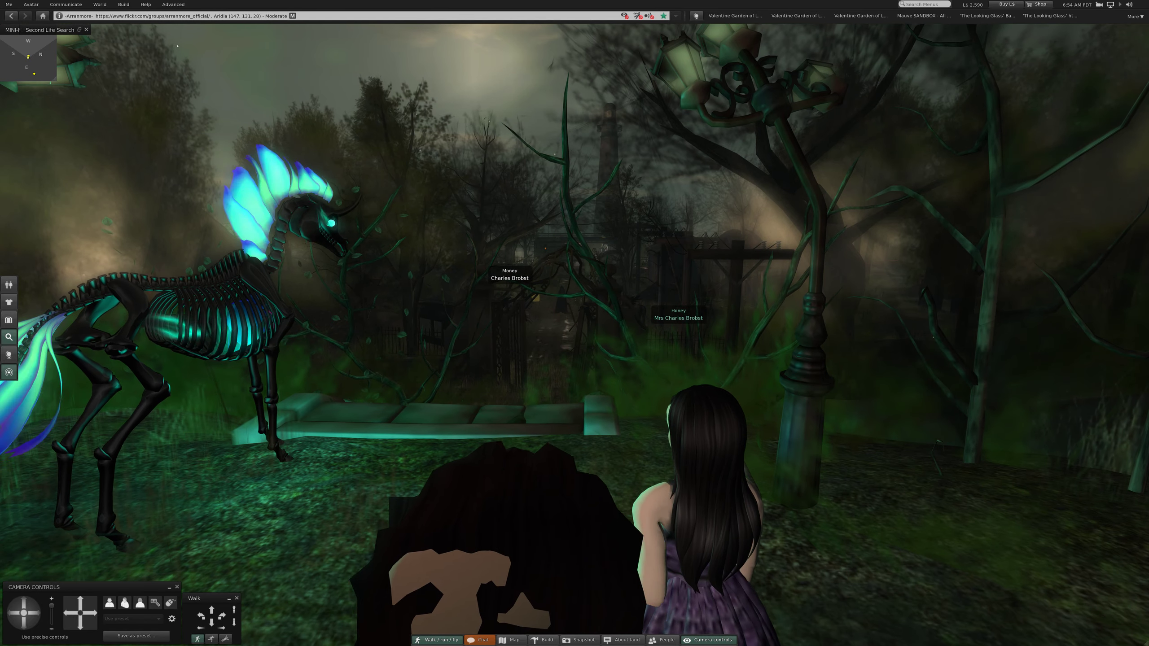
key("Up")
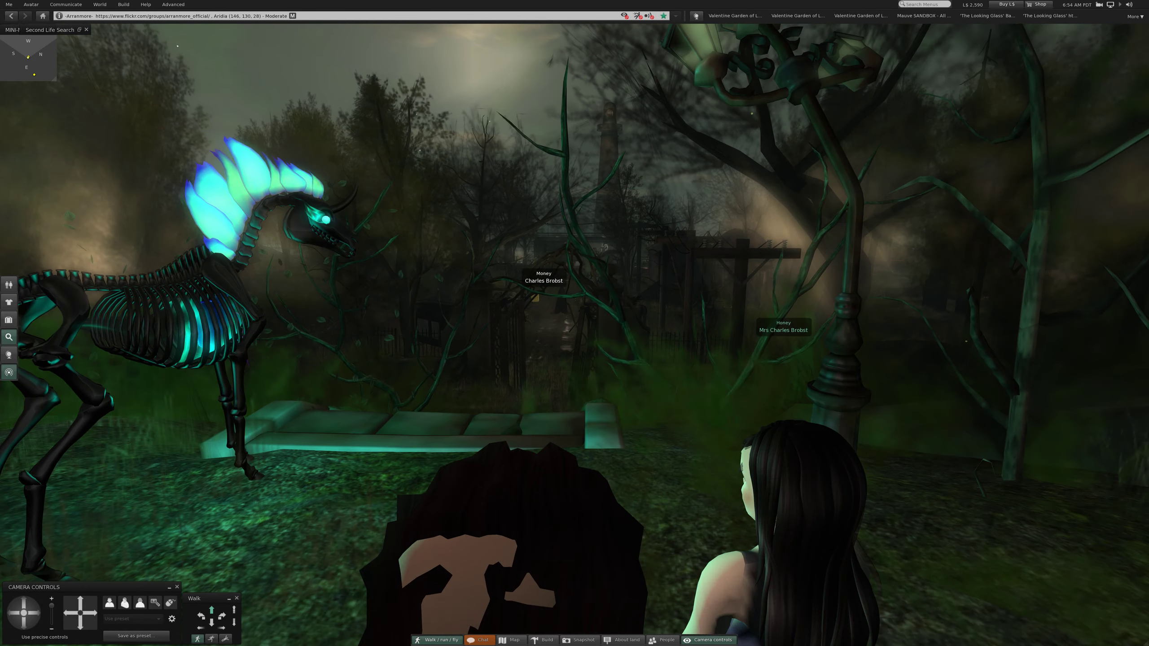
key("Up")
key("Up")
key("Up")
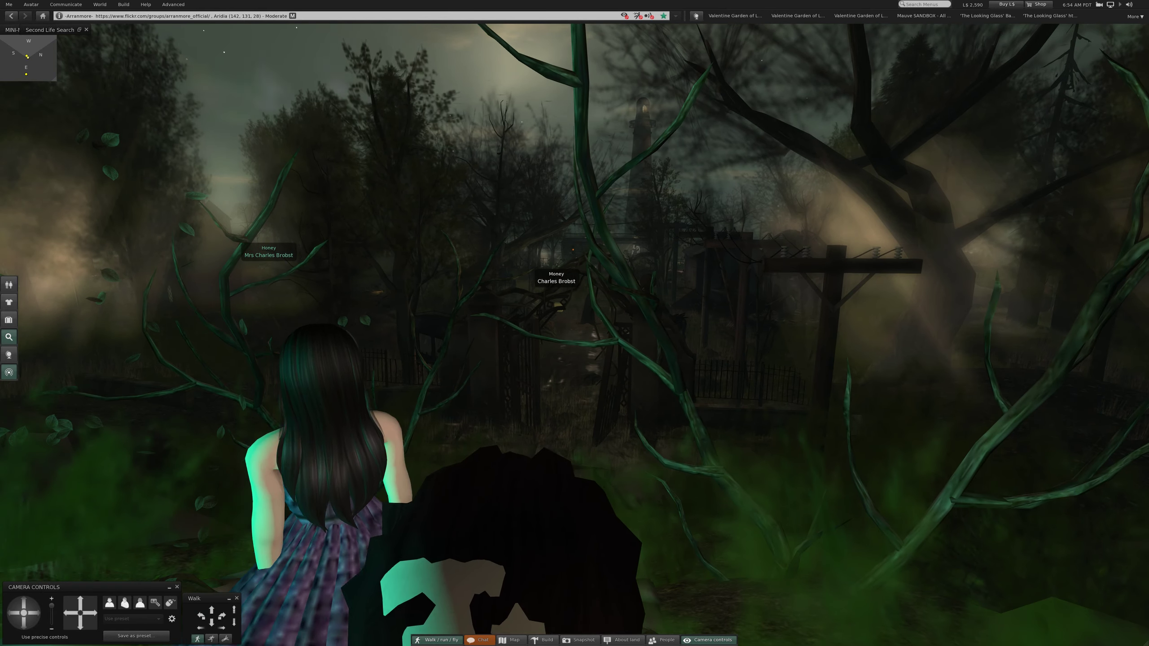
Step: Walk through the garden up to the twisted iron gate
key("Up")
key("Up")
key("Up")
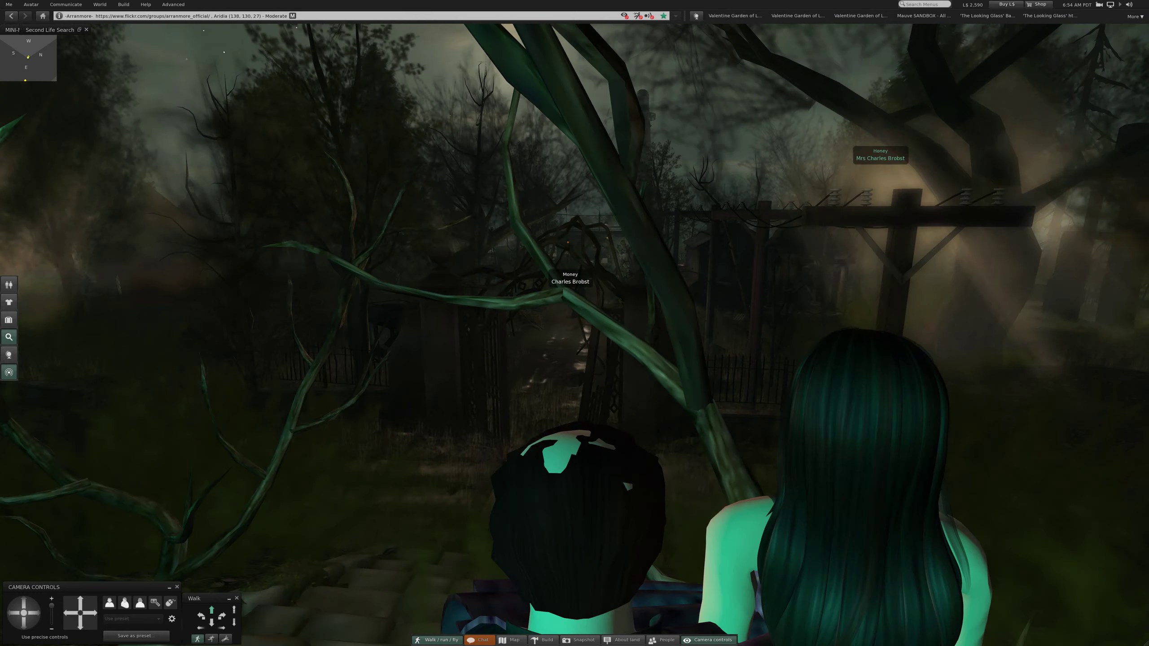
key("Up")
key("Up")
key("Up")
key("Up")
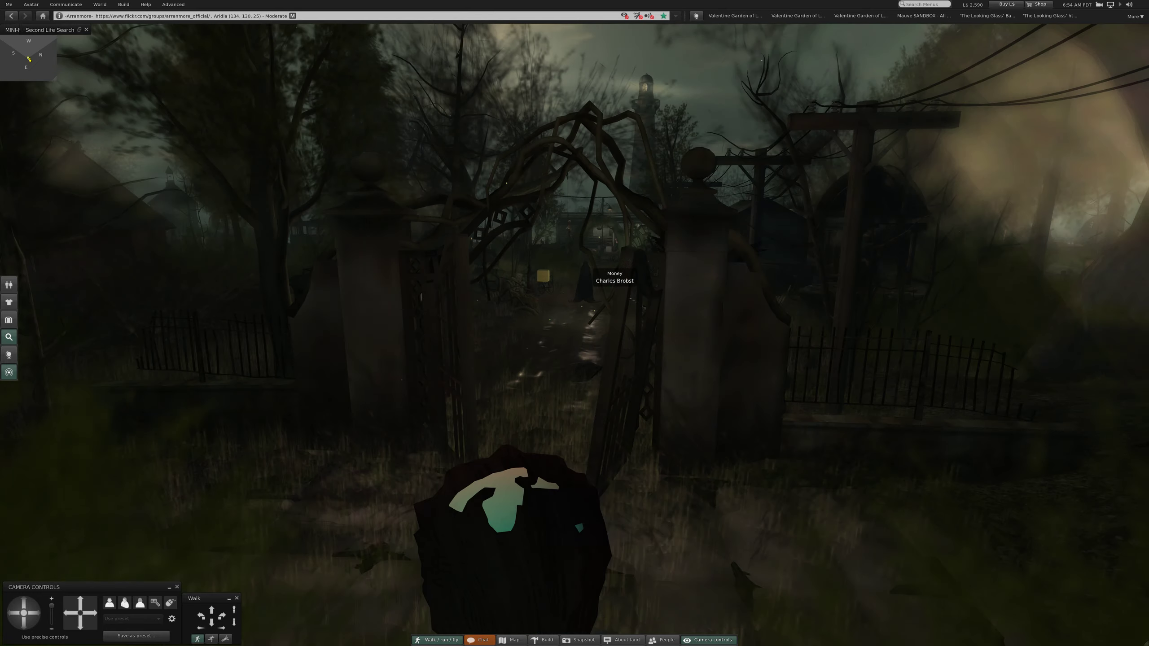
key("Up")
key("Up")
key("Up")
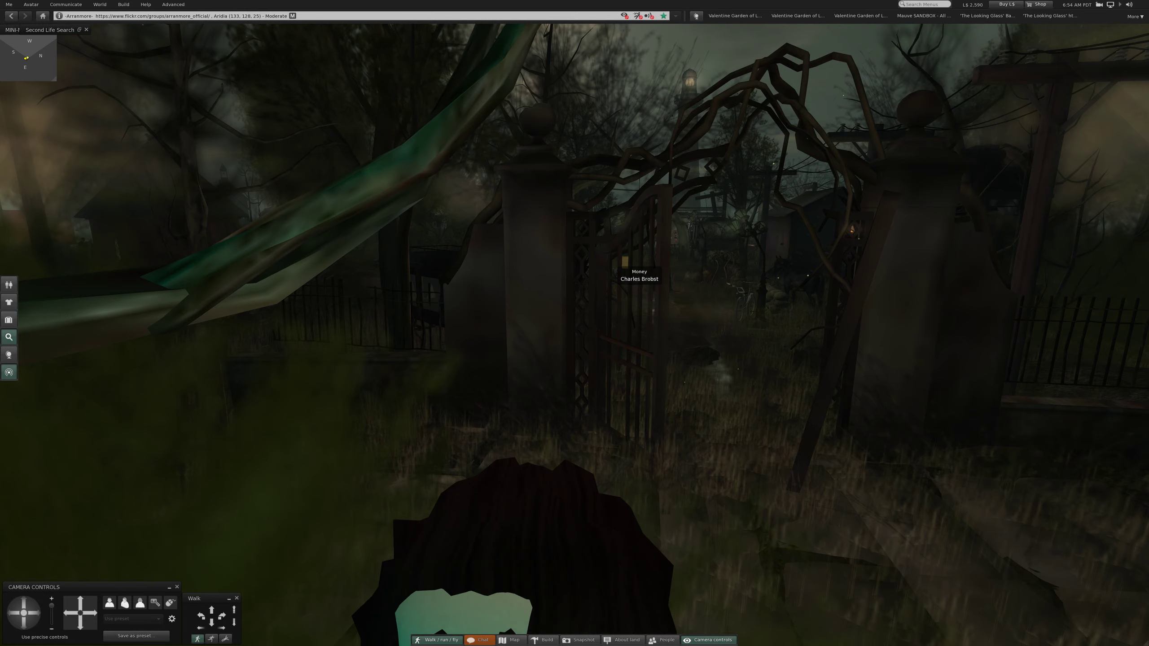
key("Up")
key("Up")
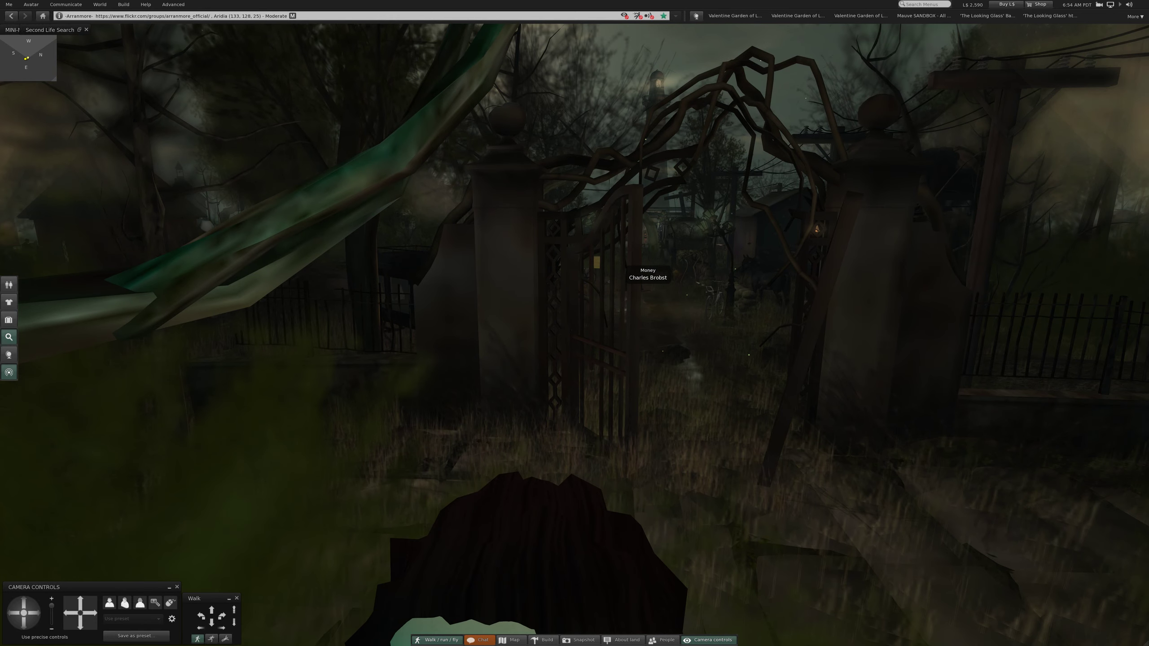
key("Up")
key("Up")
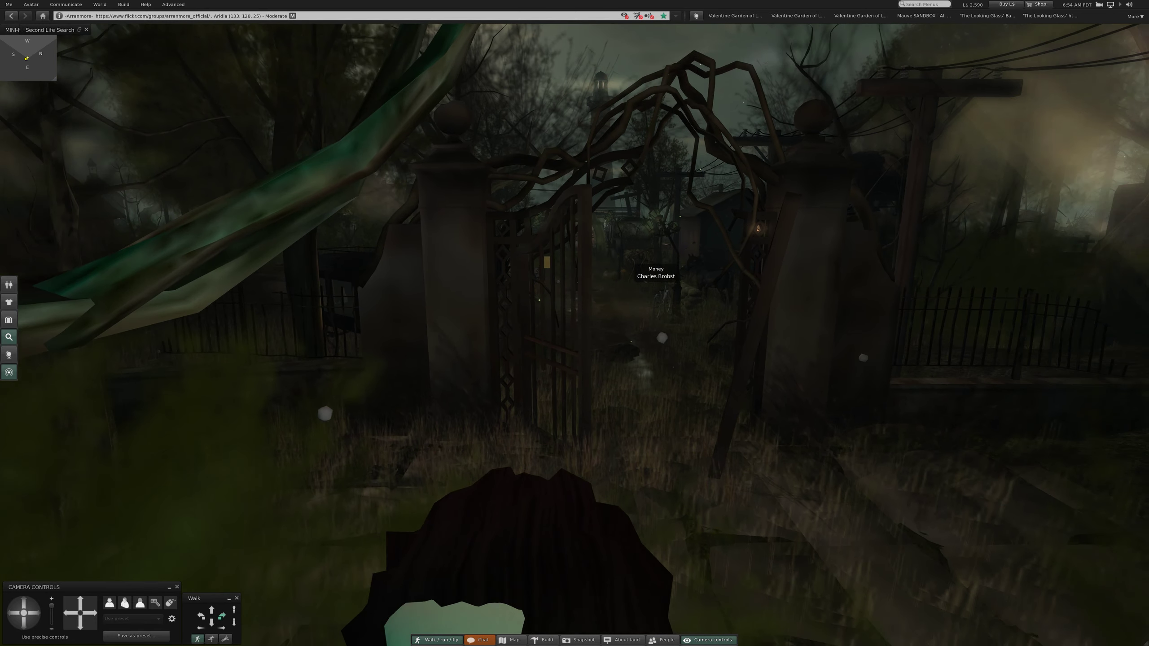
key("Up")
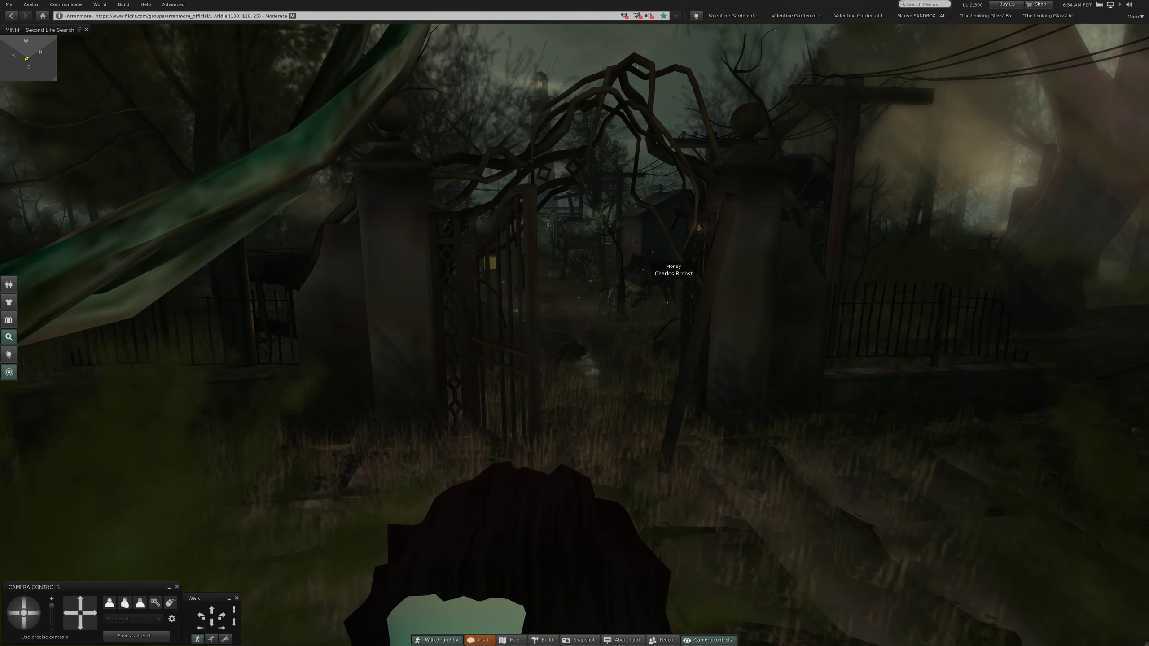
key("Up")
key("Up")
Step: Orbit the view past the forest beyond the gate to the rusty fence
key("Left")
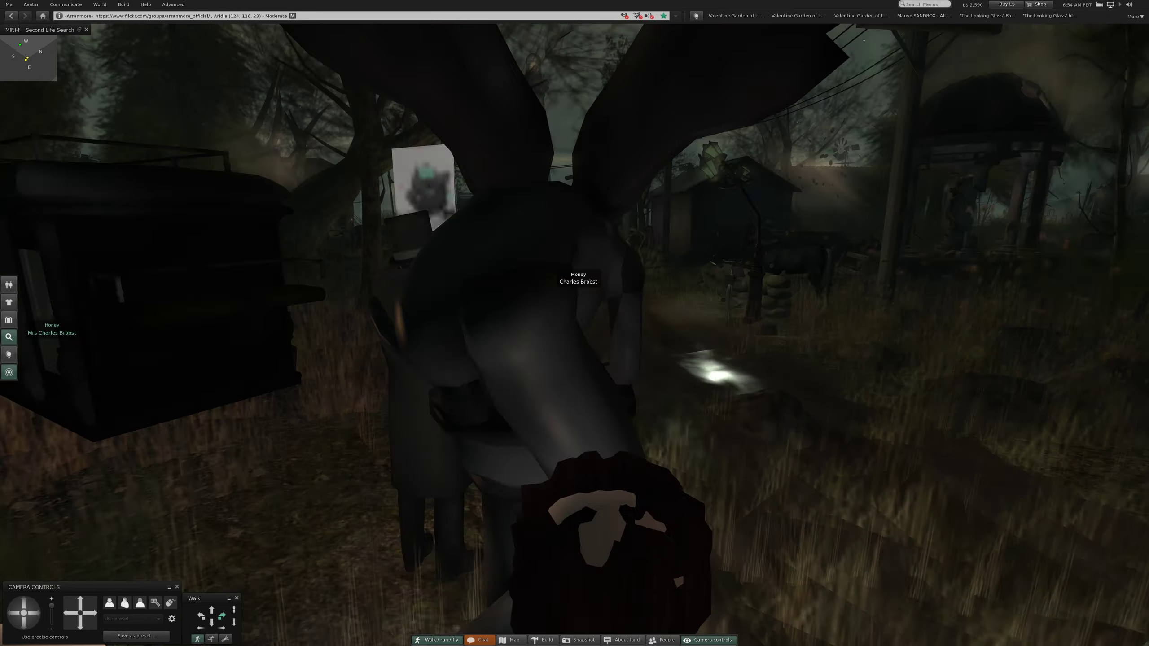
key("Left")
key("Left")
key("Left")
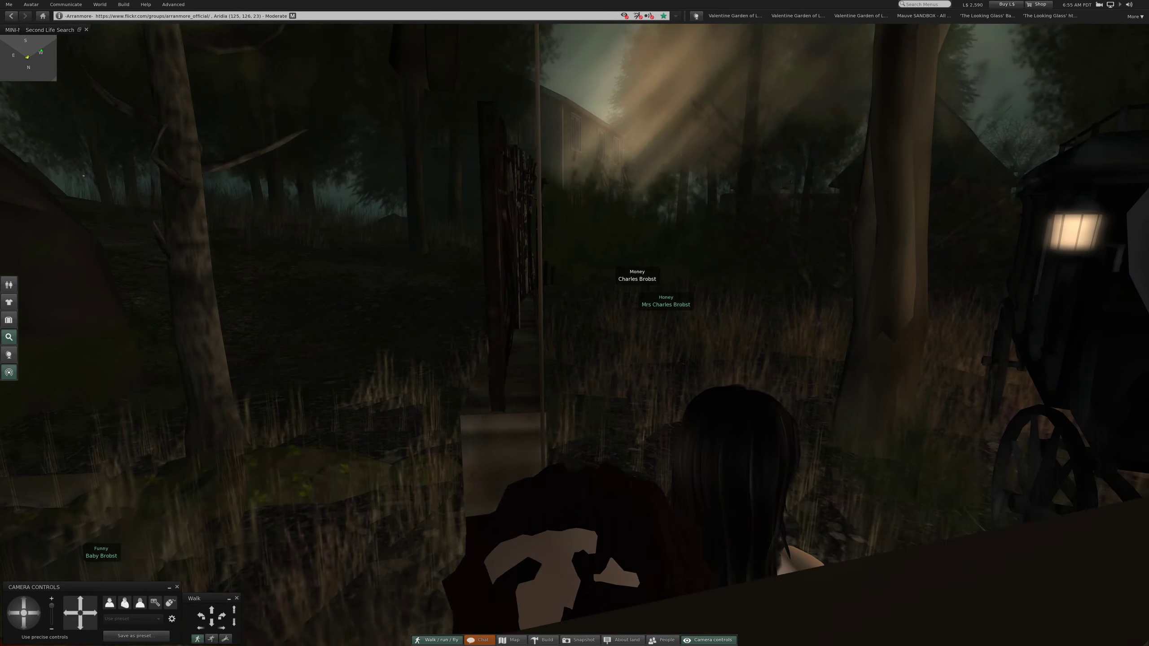
key("Left")
key("Left")
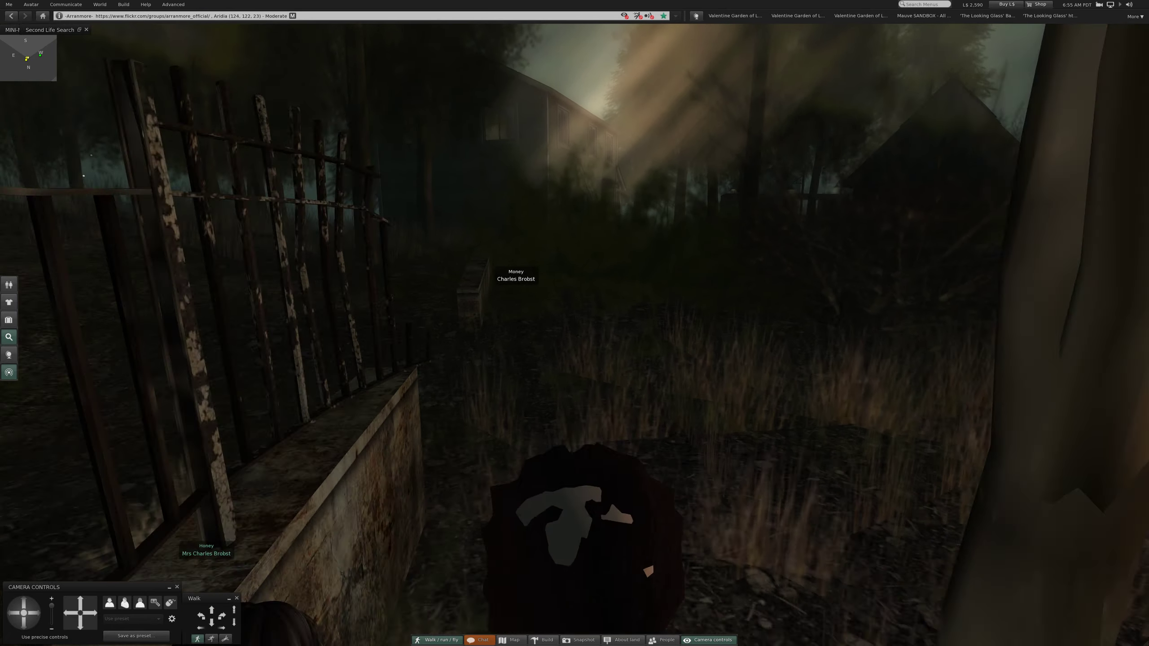
key("Left")
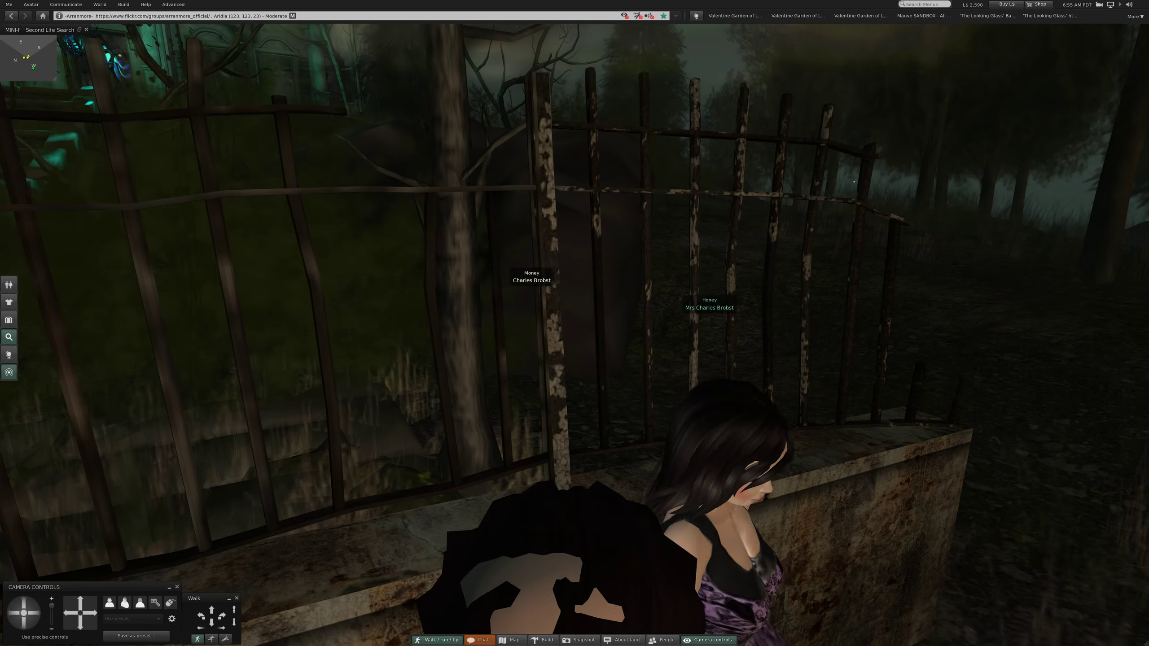
Step: Orbit the view around the companion avatars, then walk on through the woods
key("Right")
key("Up")
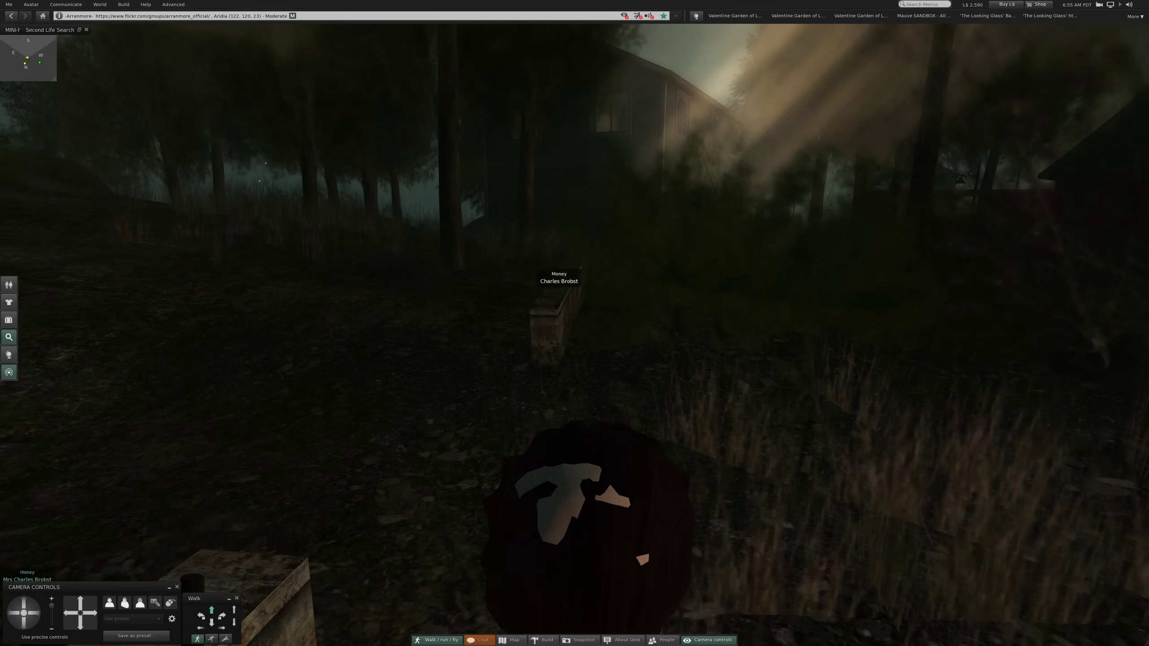
left_click_drag(575, 323, 359, 324)
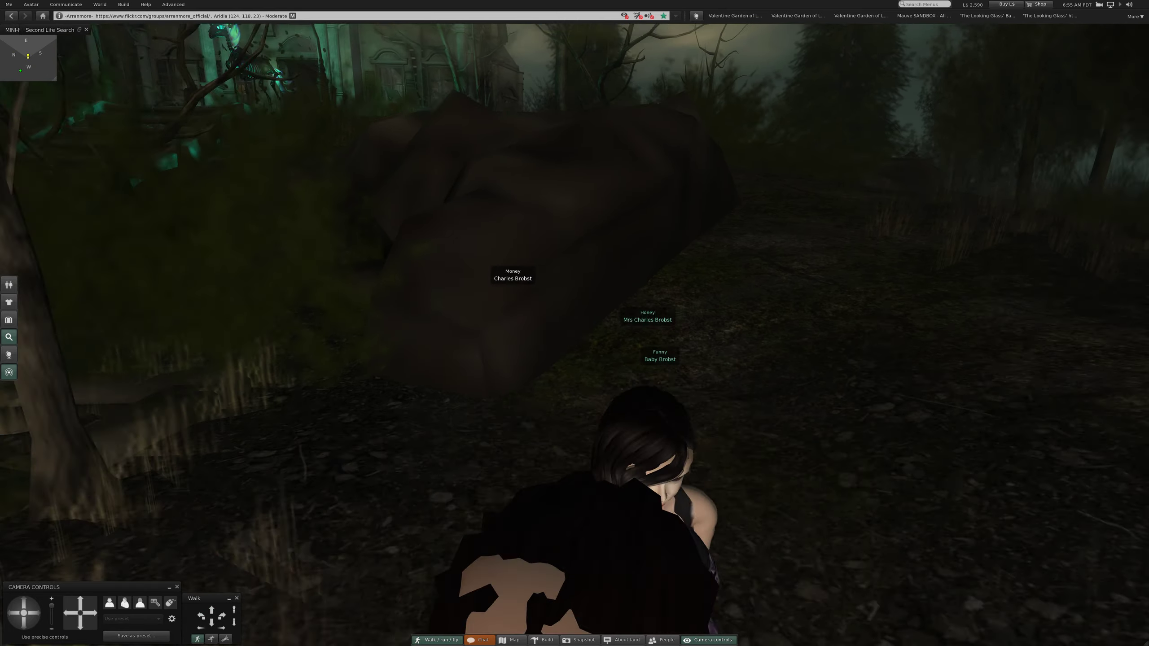
left_click_drag(575, 323, 449, 324)
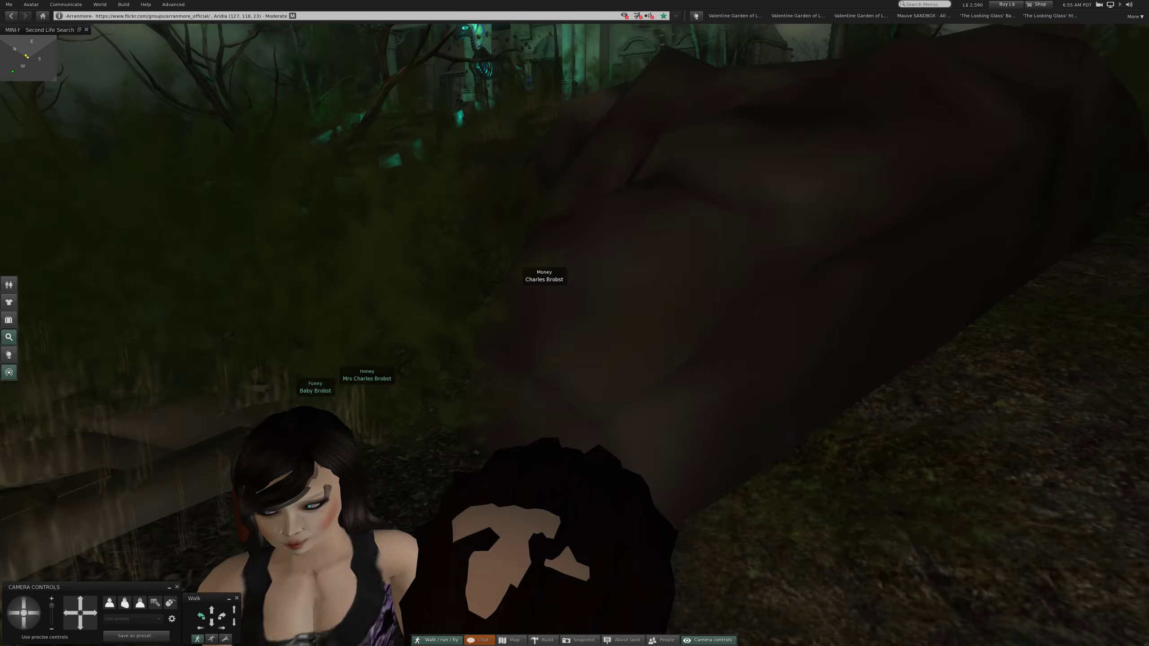
left_click_drag(575, 323, 360, 323)
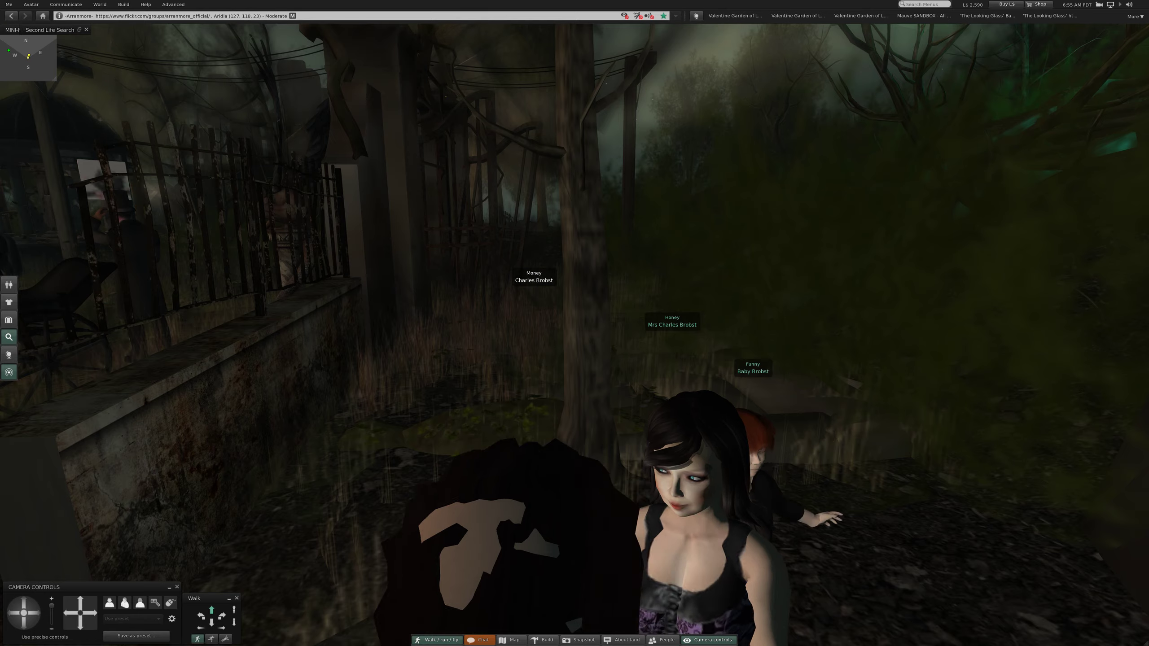
key("Up")
key("Up")
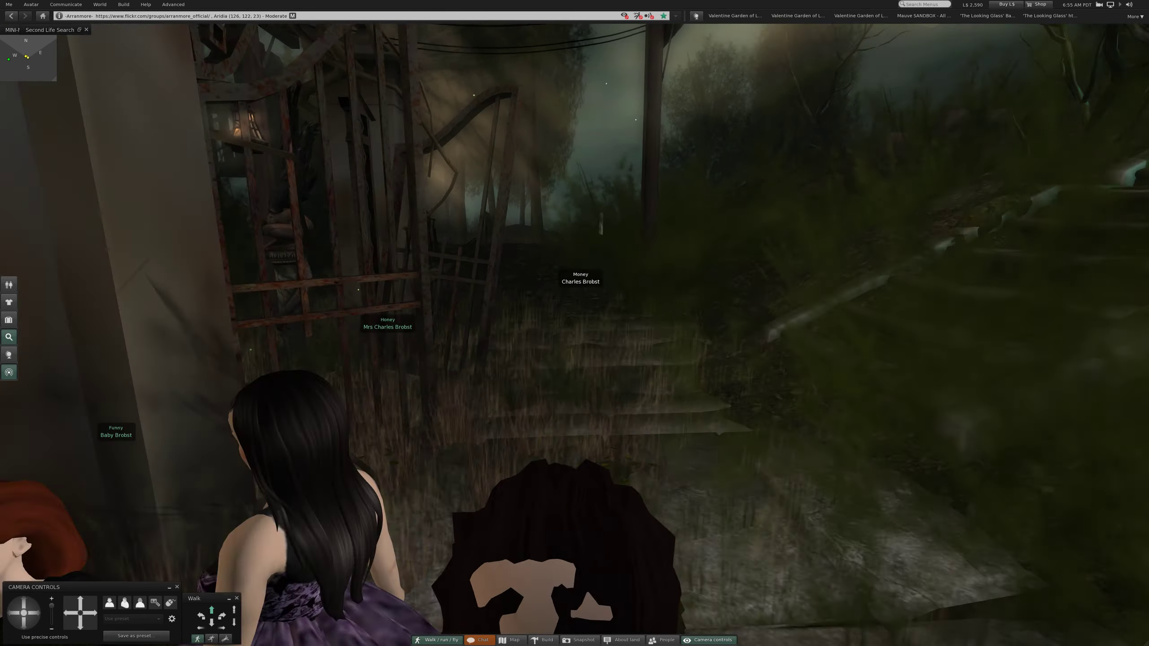
Step: Climb the stone stairs to the iron gate and face the village through it
key("Right")
key("Right")
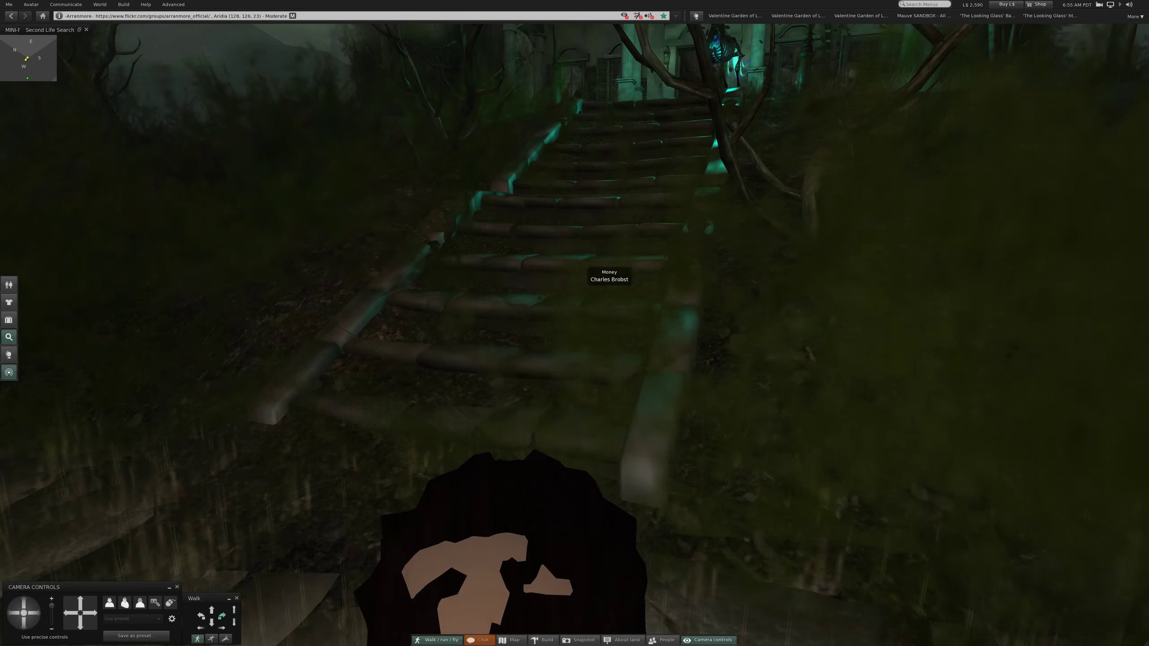
key("Up")
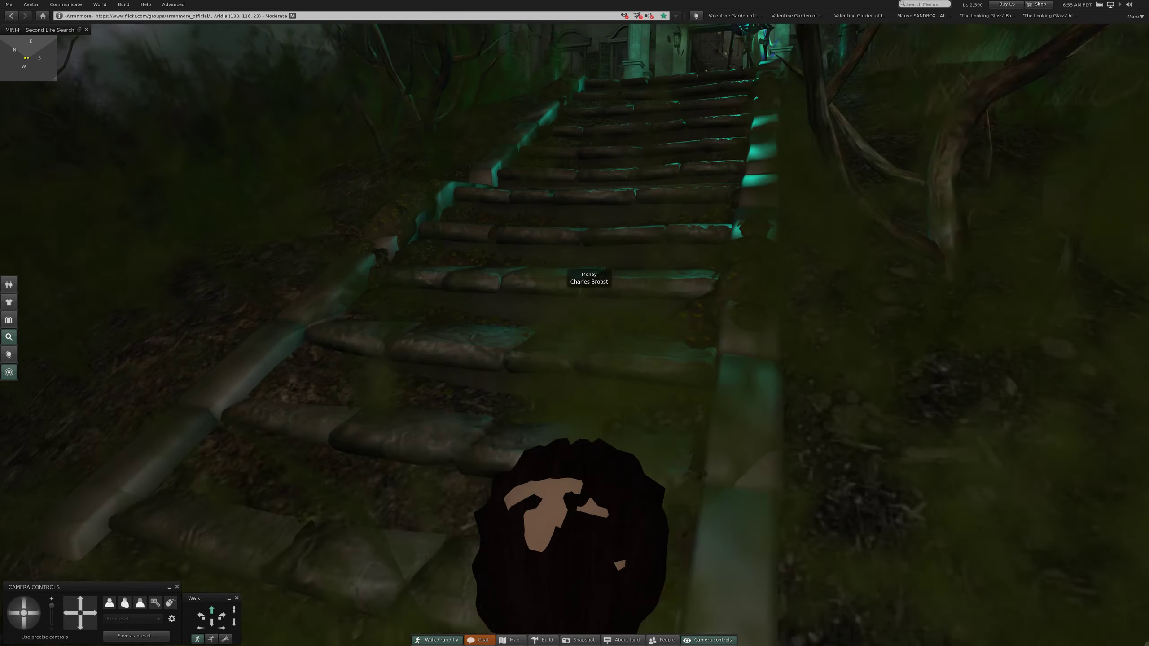
key("Left")
key("Left")
key("Left")
key("Left")
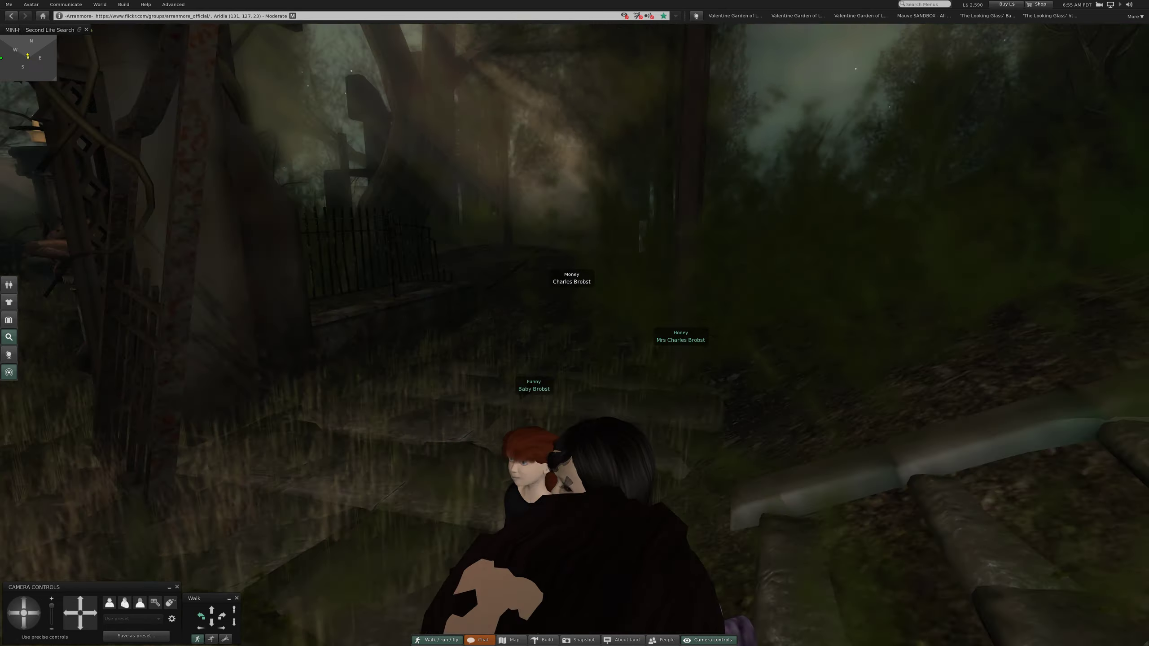
key("Up")
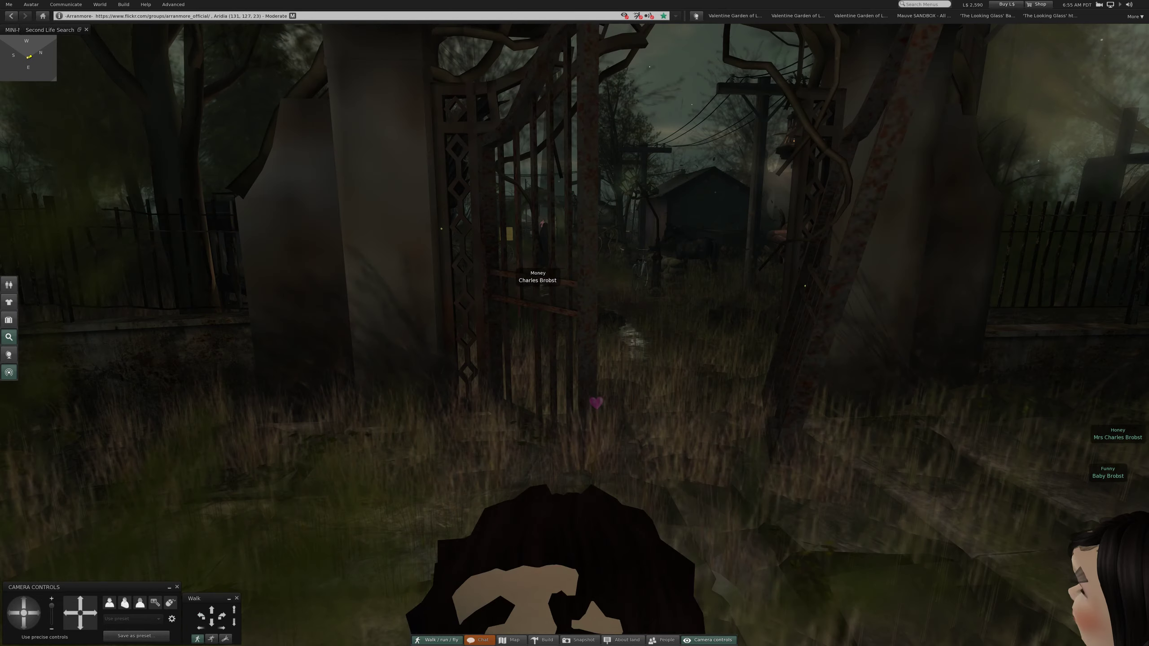
key("Right")
key("Right")
key("Right")
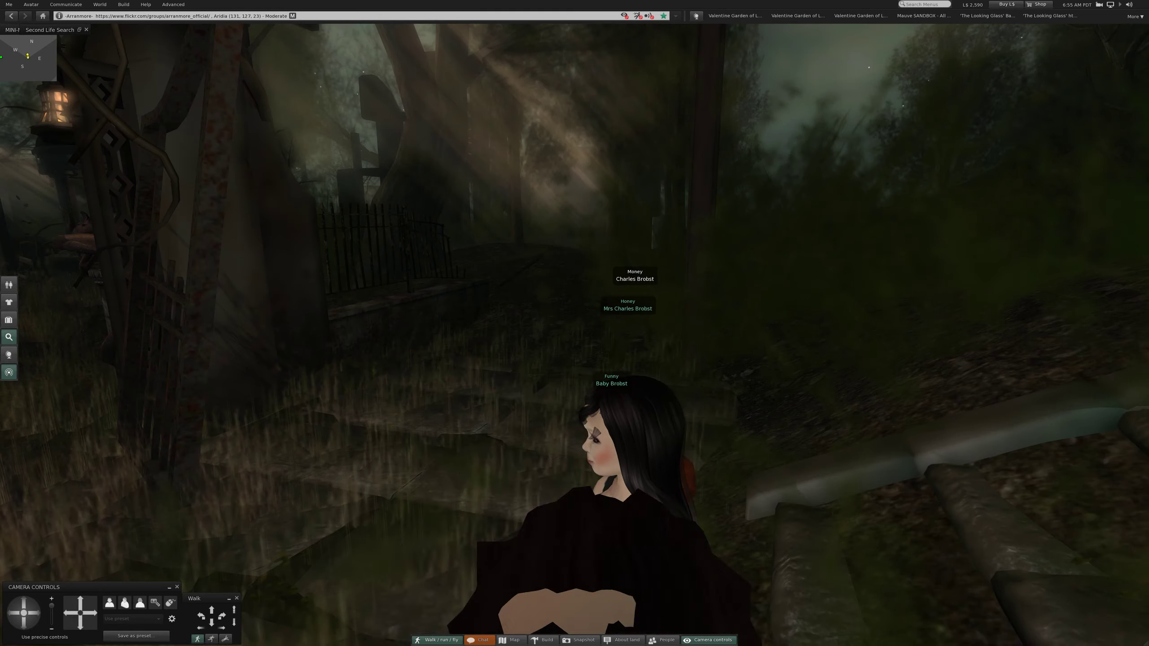
key("Left")
key("Left")
key("Left")
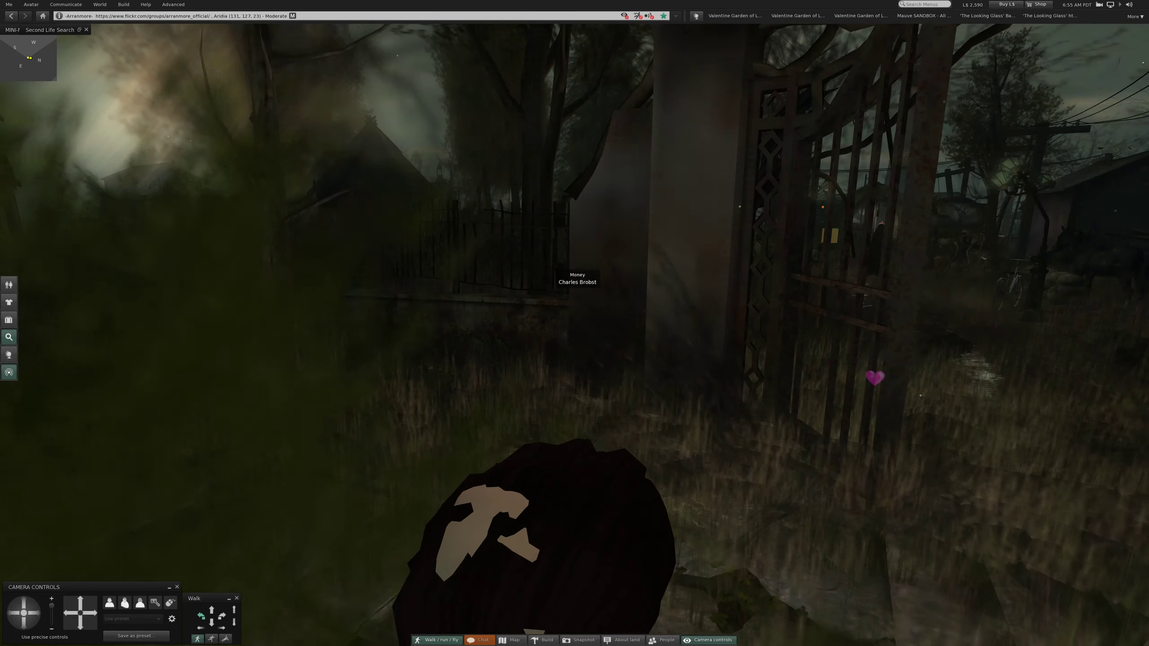
key("Right")
key("Right")
key("Right")
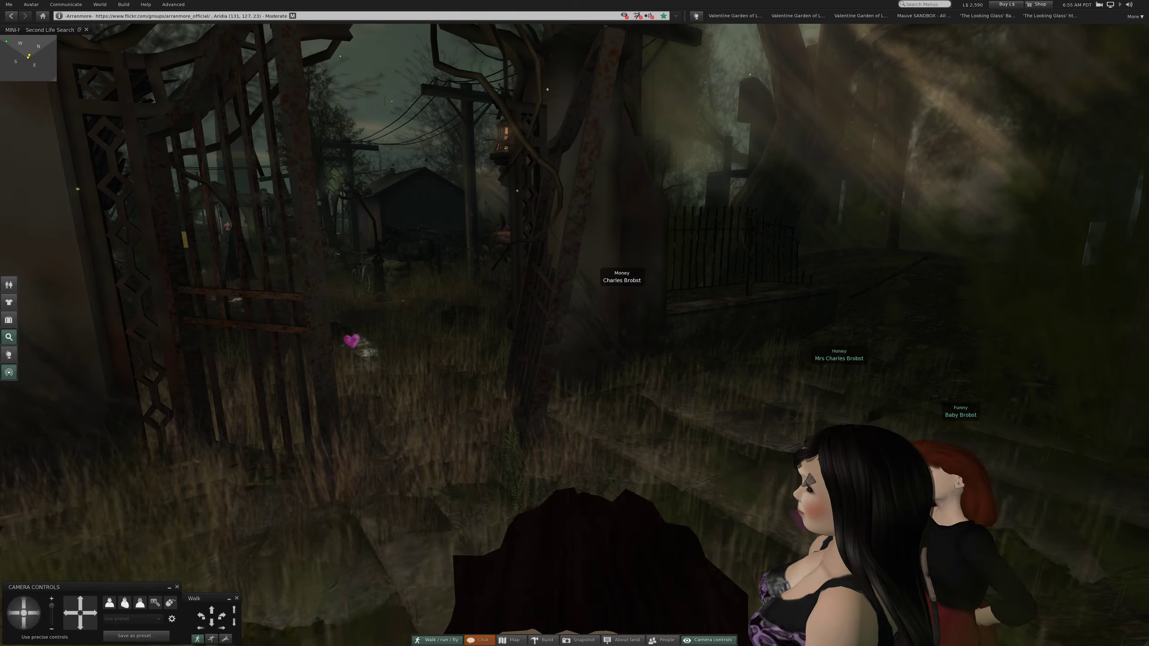
key("Up")
key("Up")
key("Up")
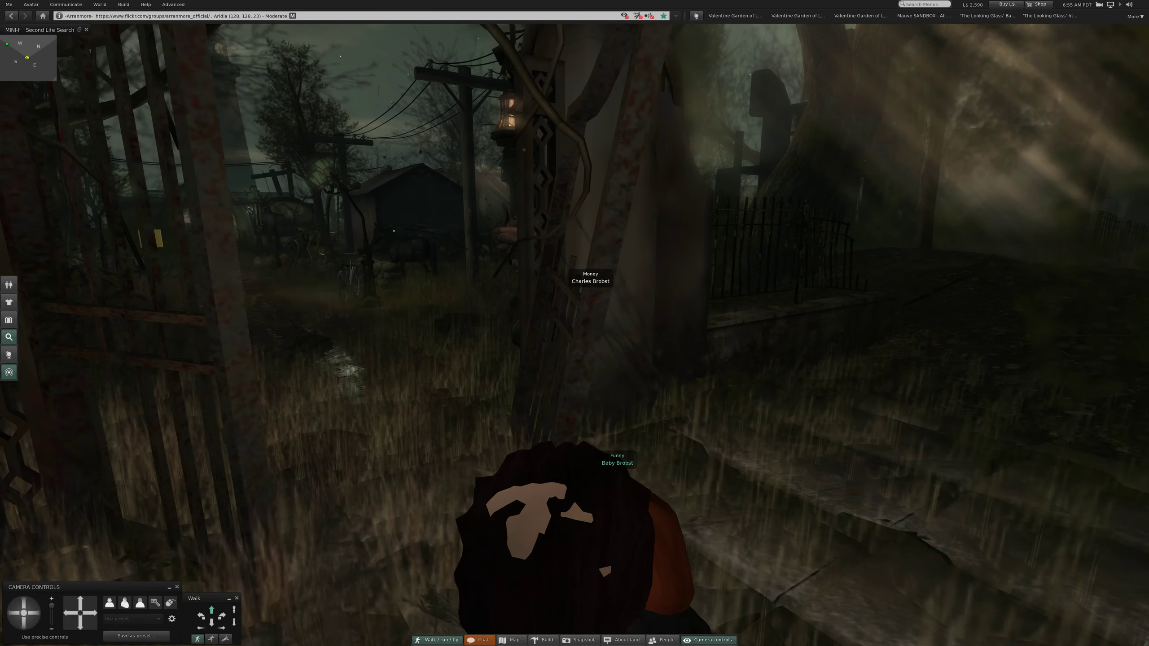
key("Left")
key("Left")
key("Left")
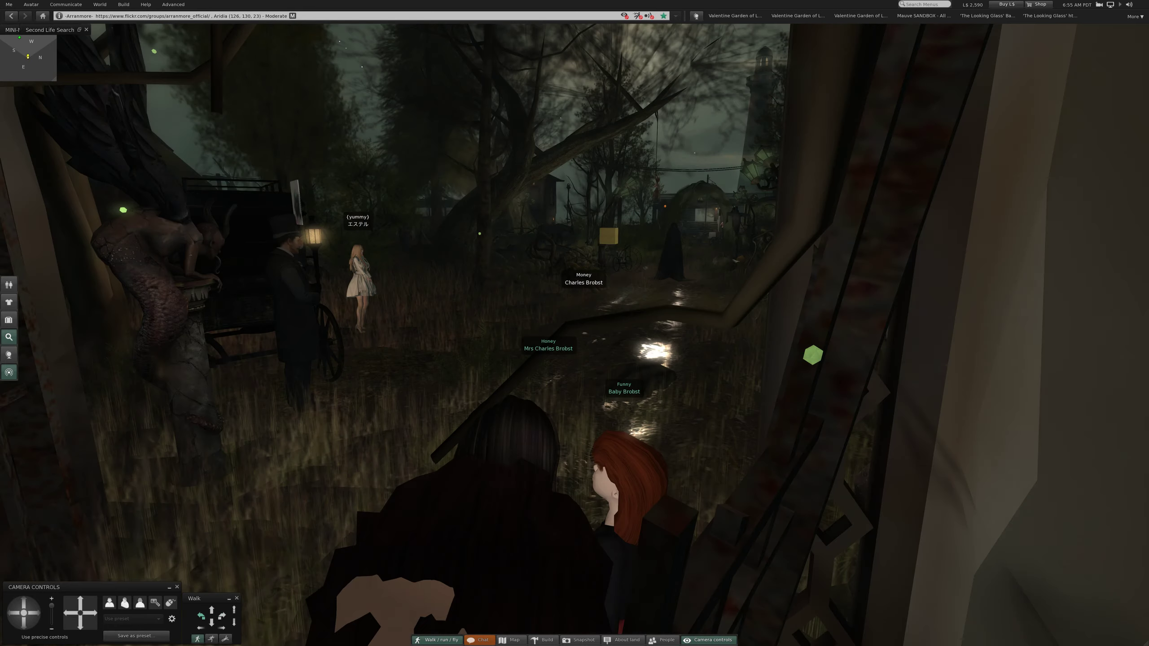
Step: Walk down the dark path past the yellow box, cloaked figure and pumpkins to the mossy arch
key("Up")
key("Up")
key("Up")
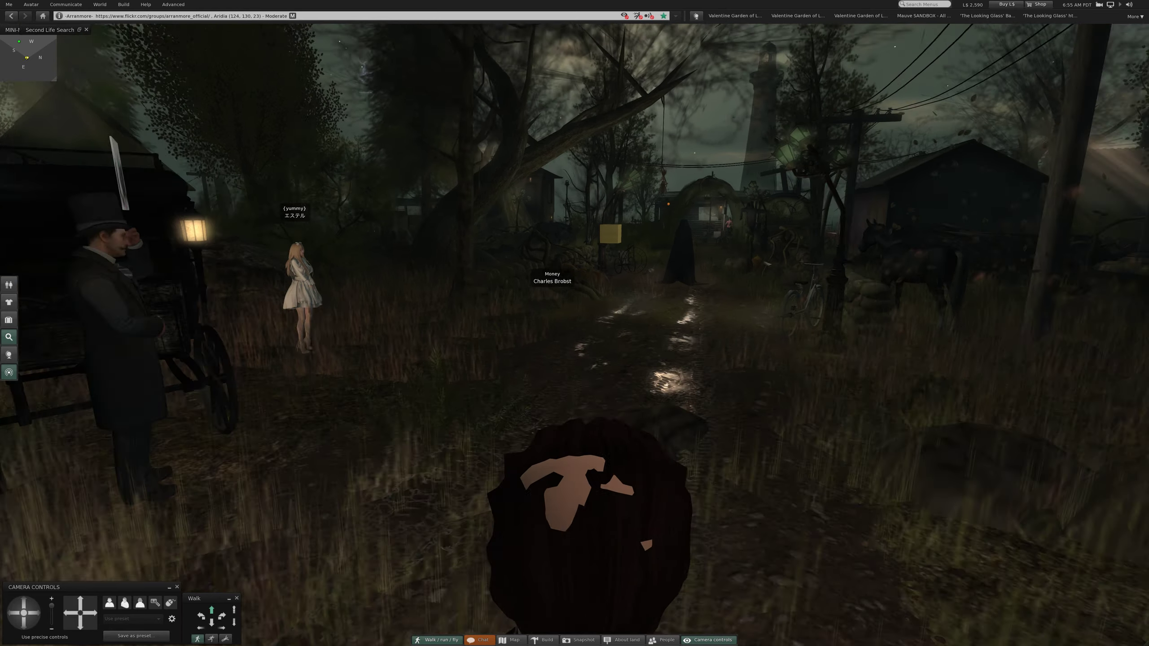
key("Up")
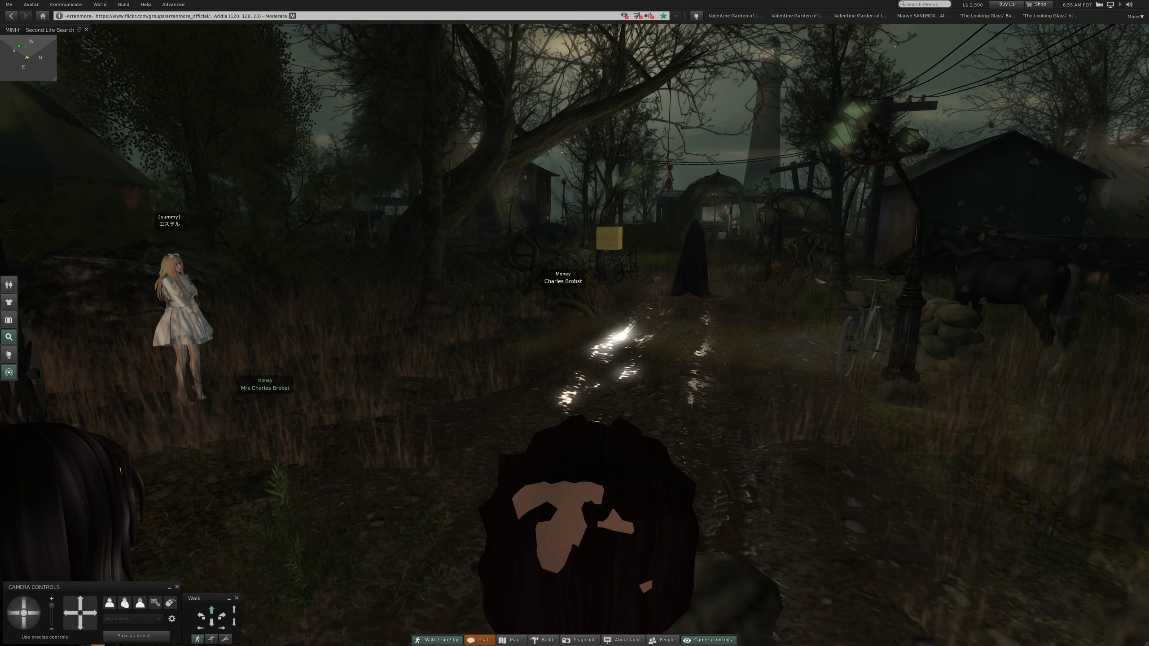
key("Up")
key("Up")
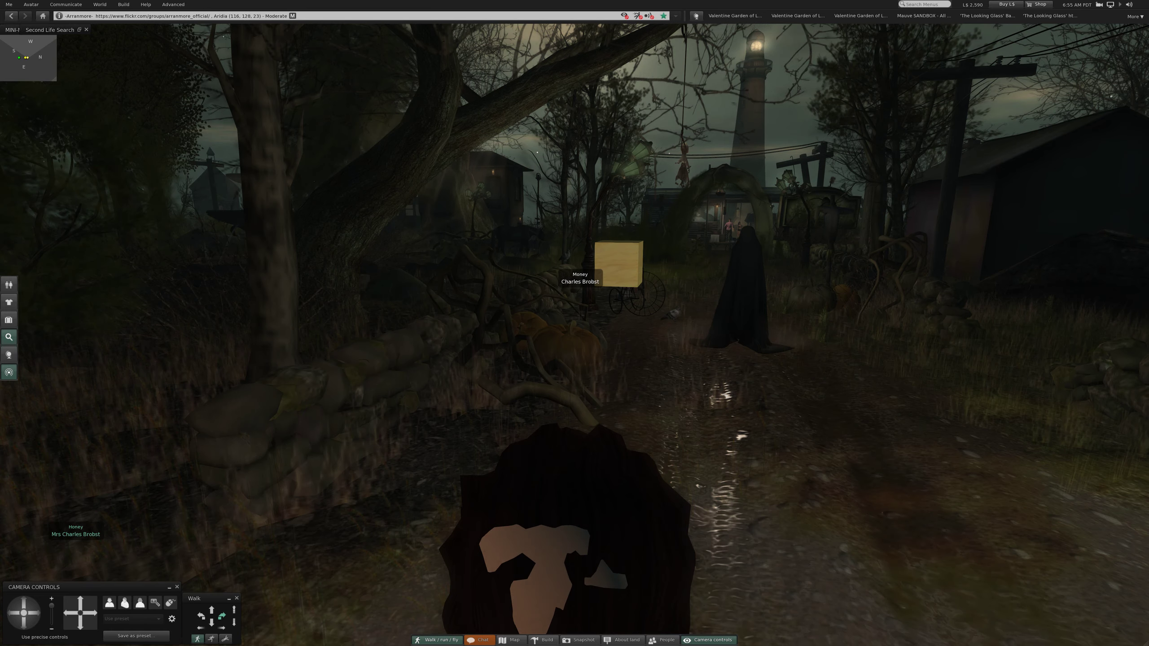
key("Up")
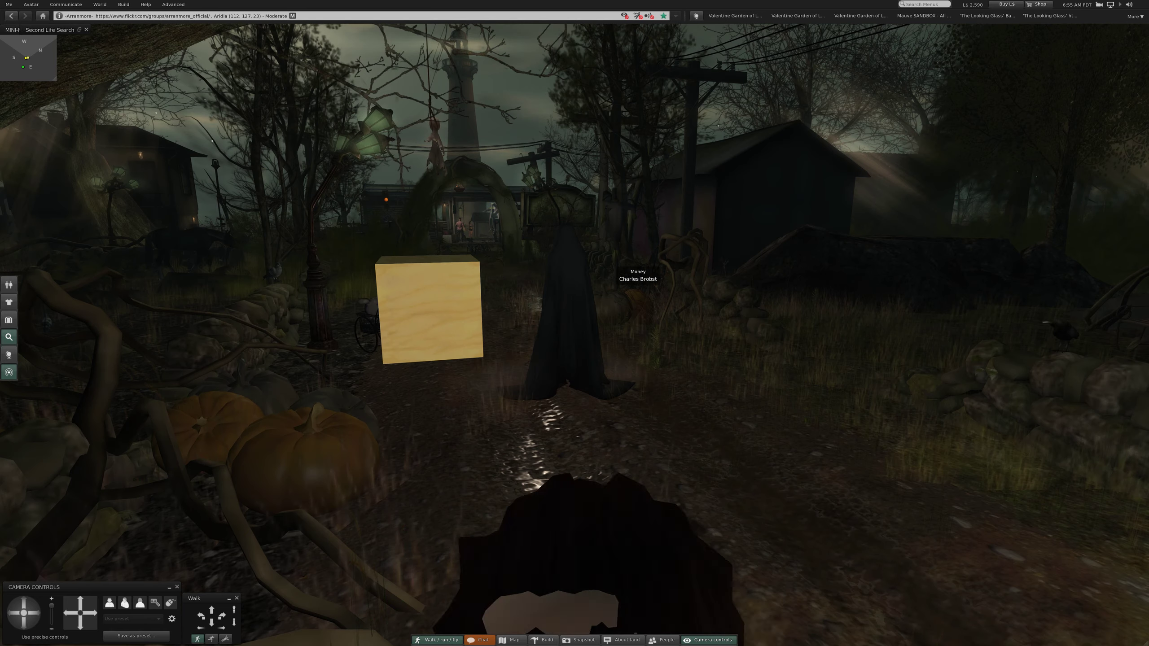
key("Up")
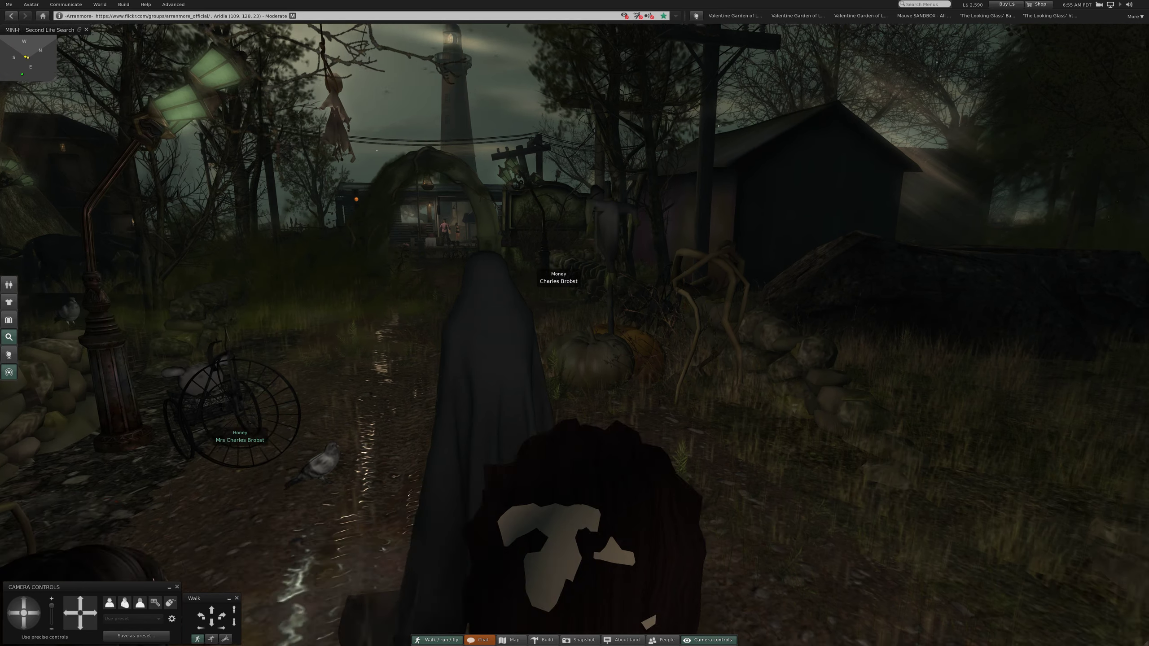
key("Up")
key("Up")
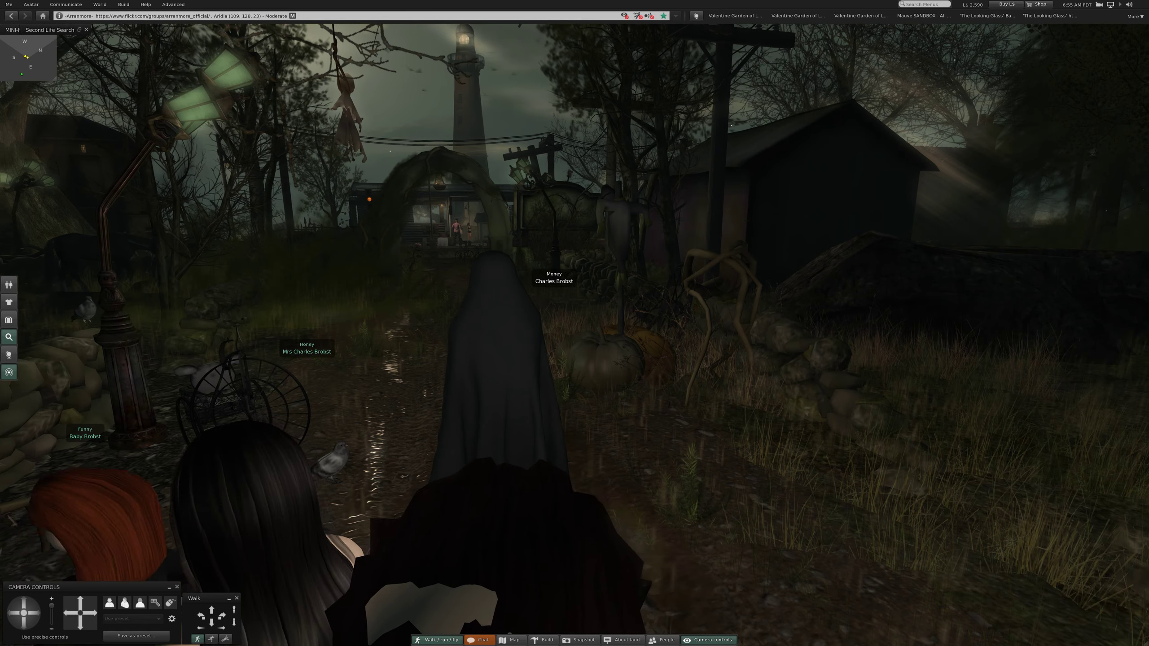
key("Up")
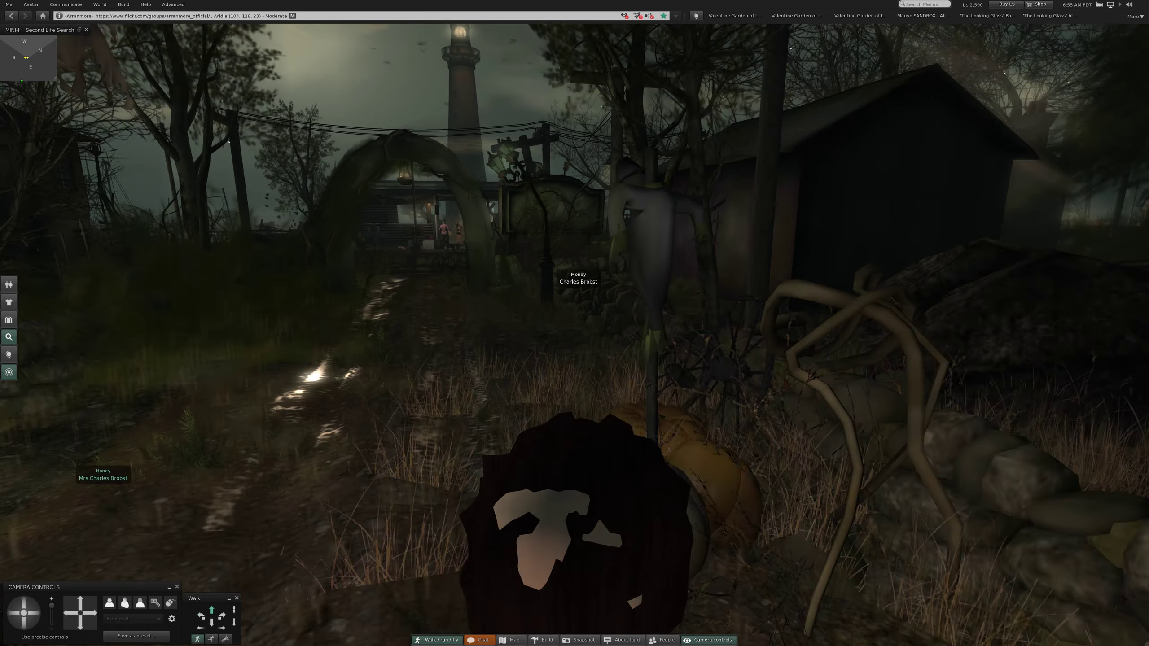
key("Up")
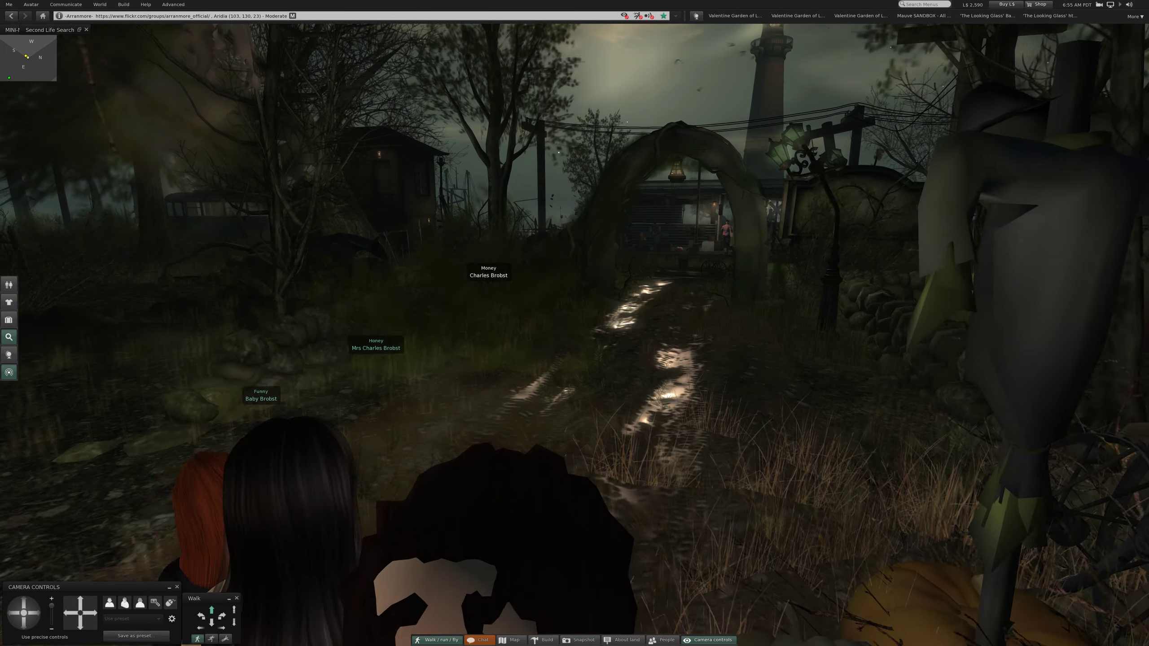
key("Up")
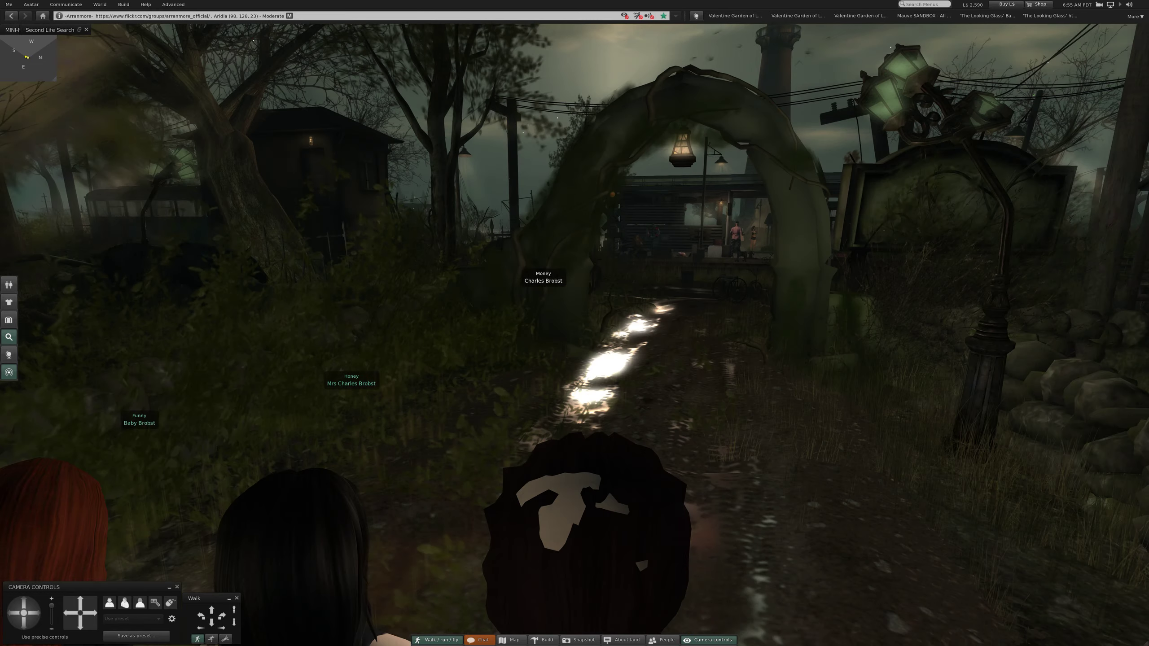
key("Up")
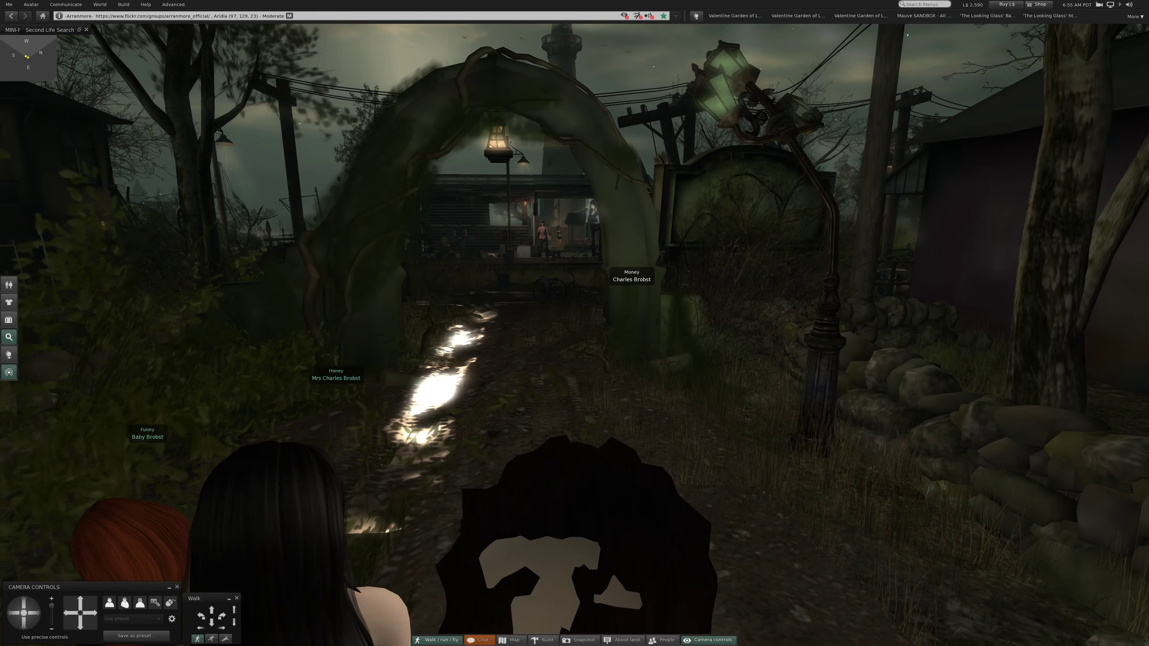
key("Up")
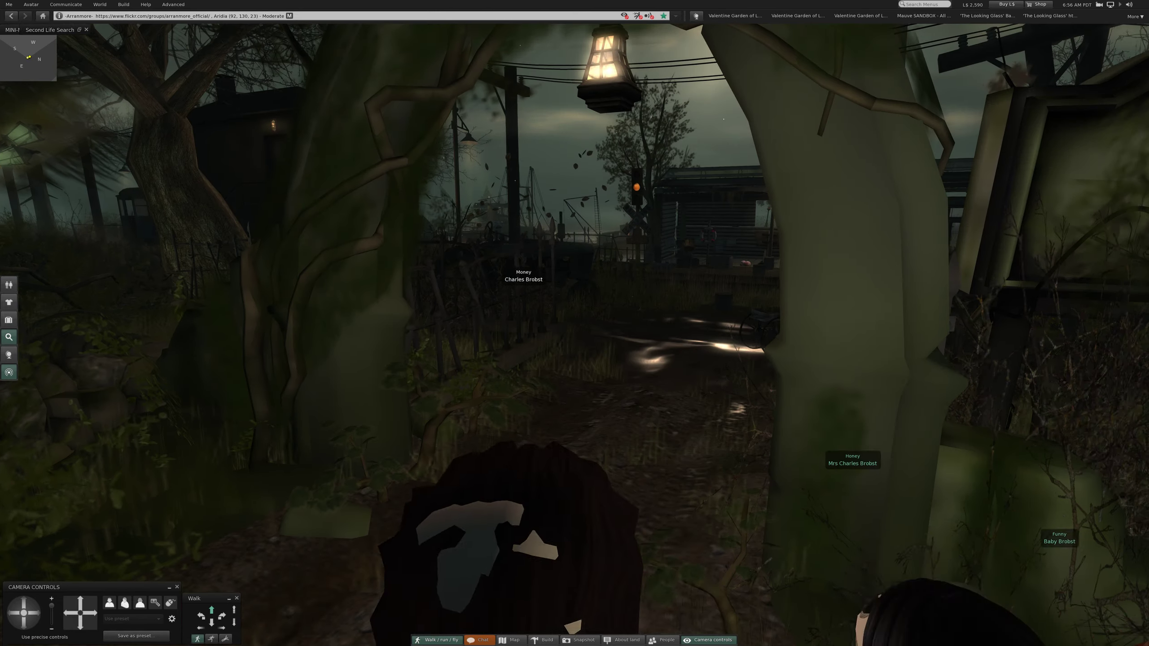
Step: Walk through the mossy arch, past the station and pink car, to face the gas-pump shack
key("Up")
key("Left")
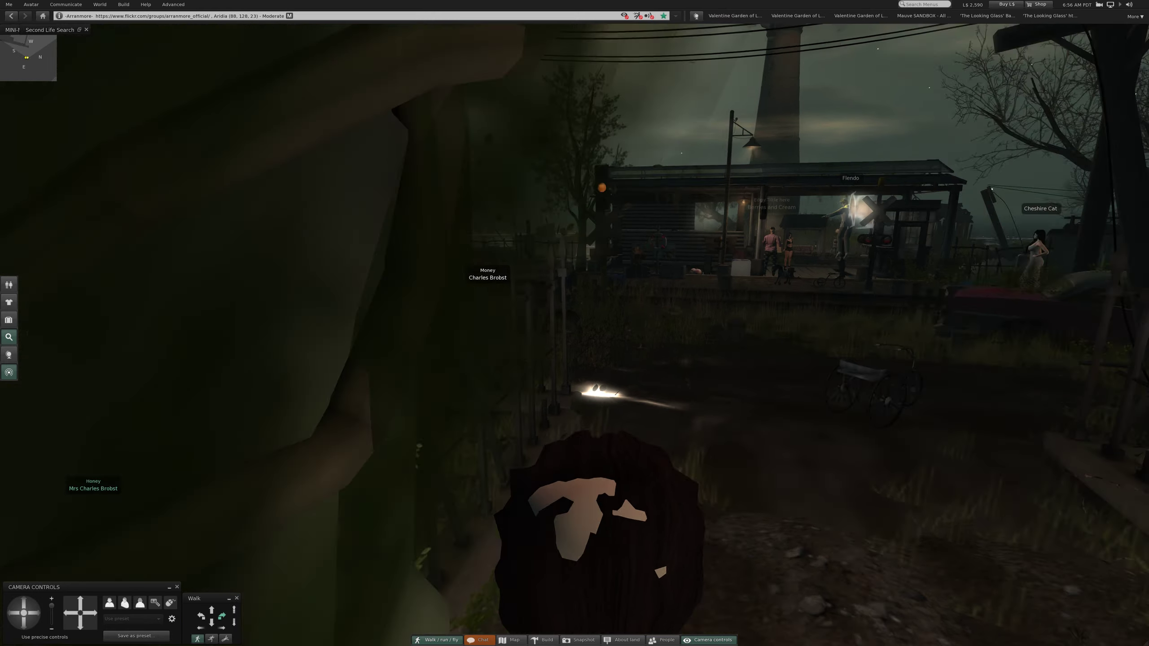
key("Up")
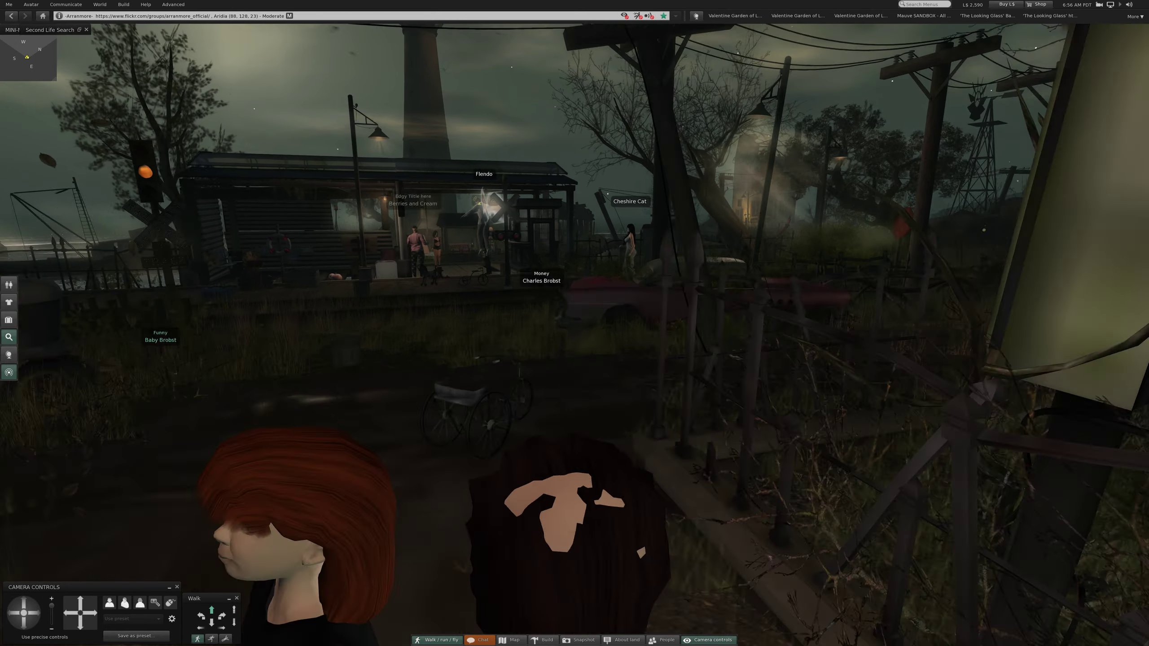
key("Up")
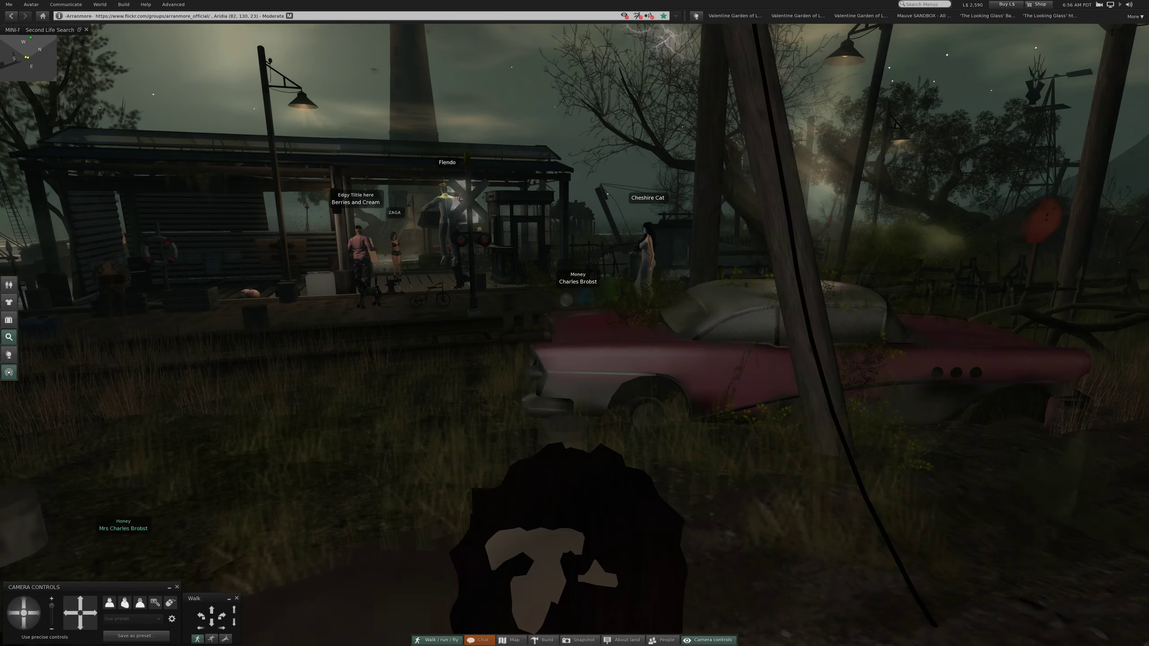
key("Right")
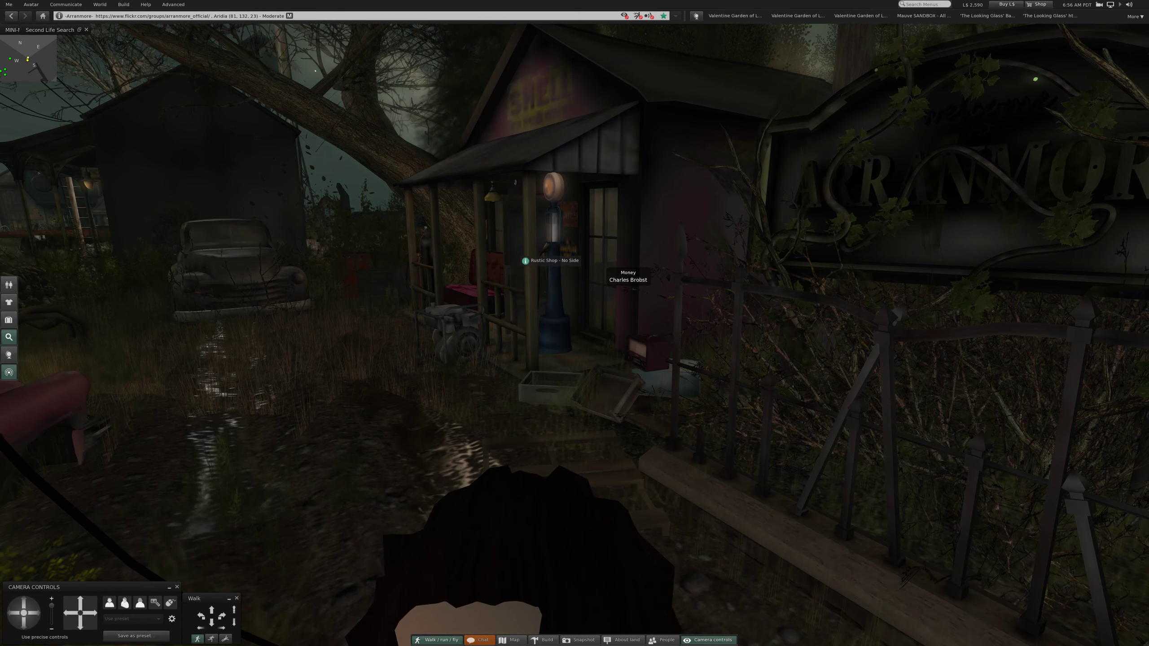
scroll(575, 323, "up", 3)
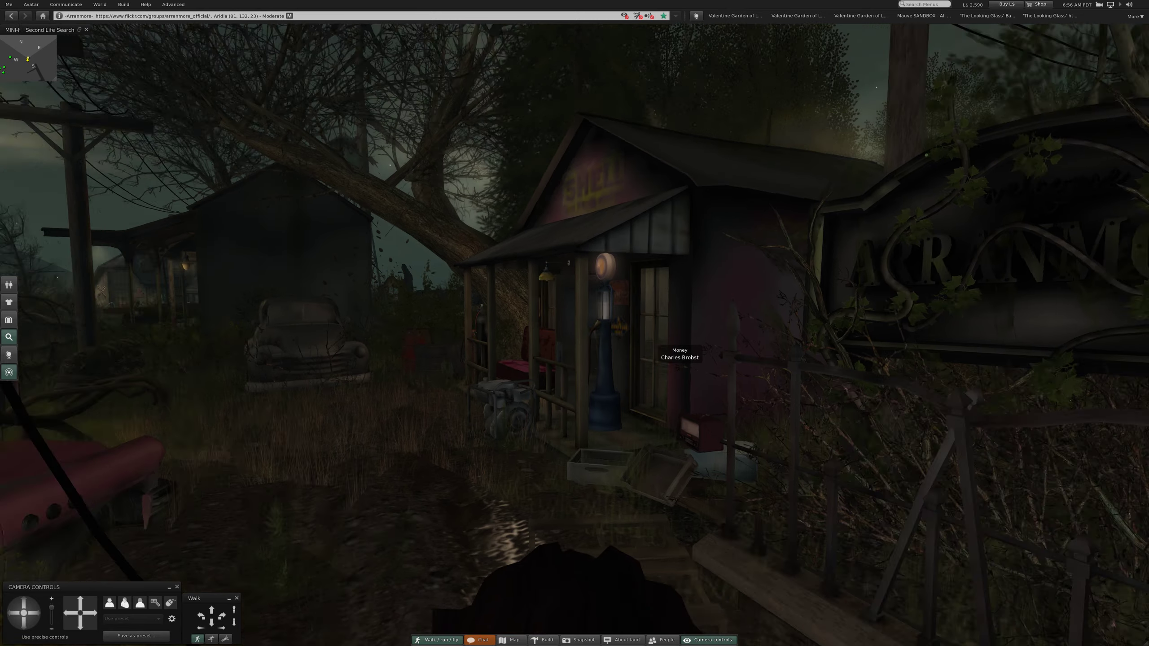
scroll(574, 323, "up", 2)
scroll(574, 323, "up", 2)
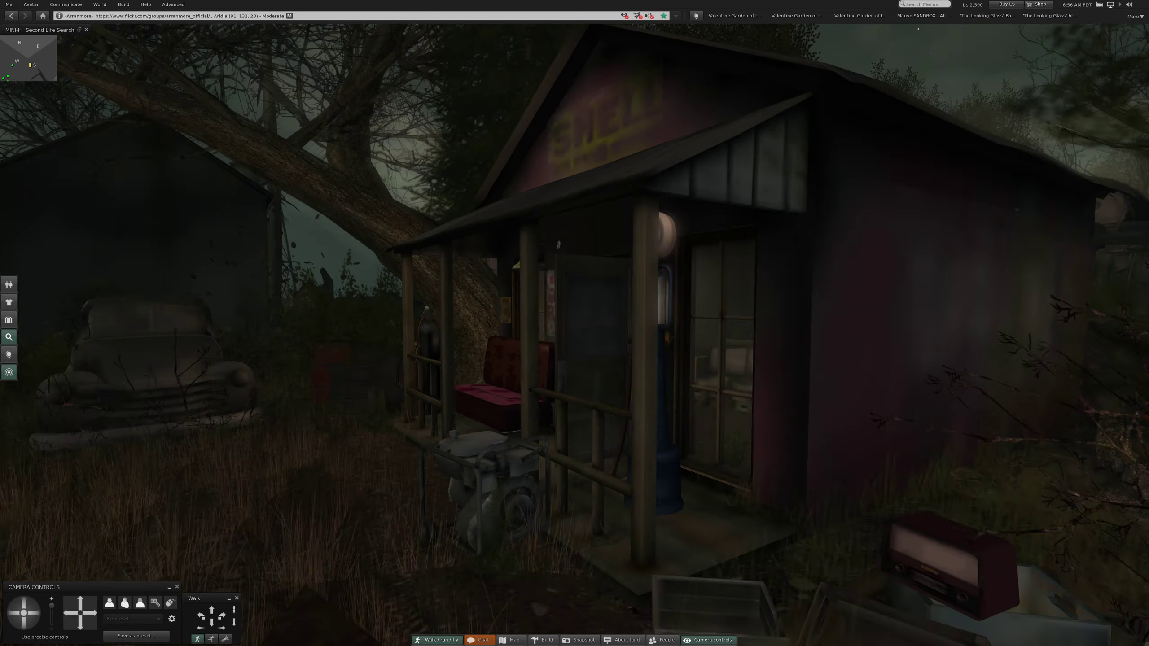
scroll(574, 323, "up", 2)
scroll(574, 323, "up", 2)
scroll(575, 324, "up", 2)
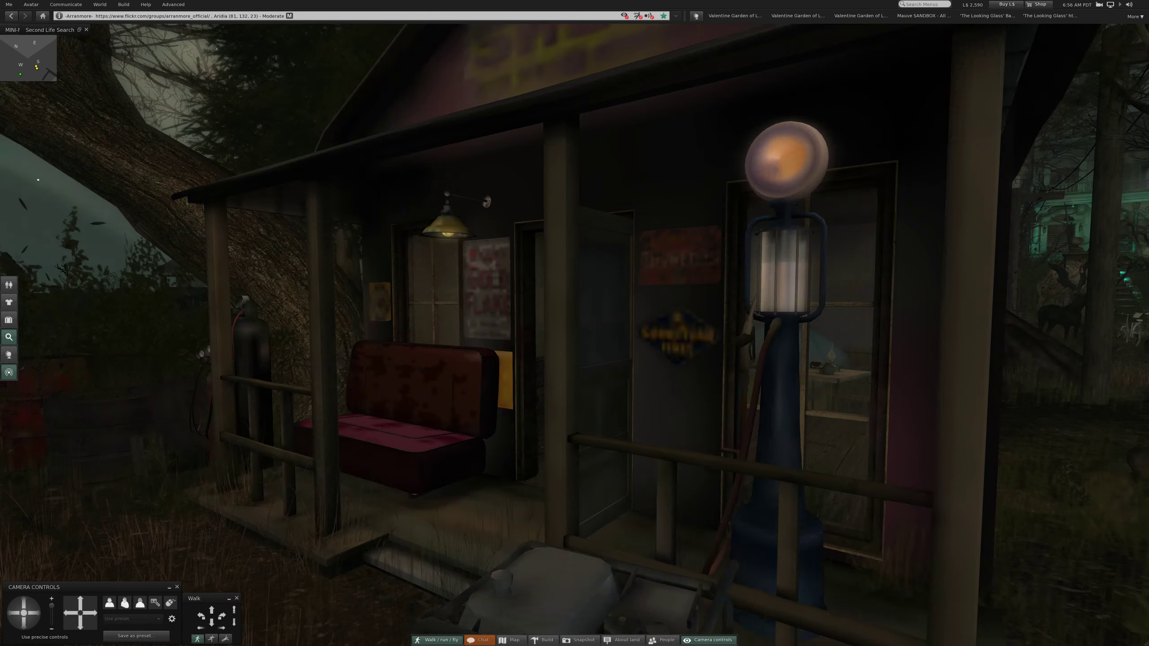
scroll(574, 324, "up", 2)
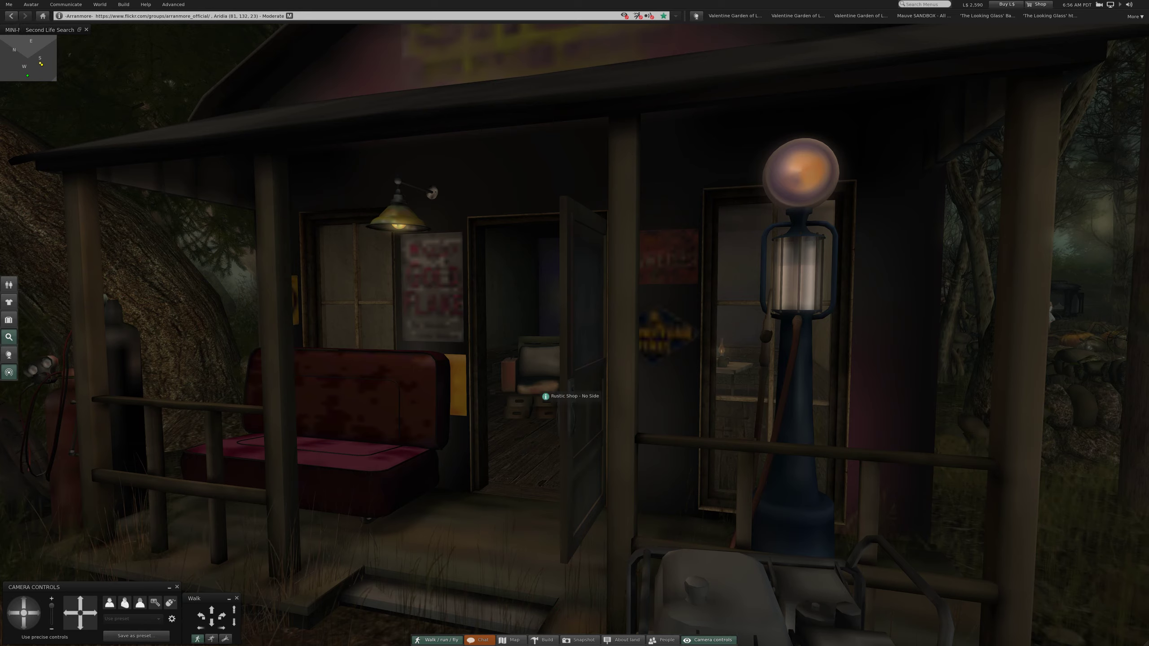
scroll(575, 323, "up", 3)
scroll(575, 324, "up", 2)
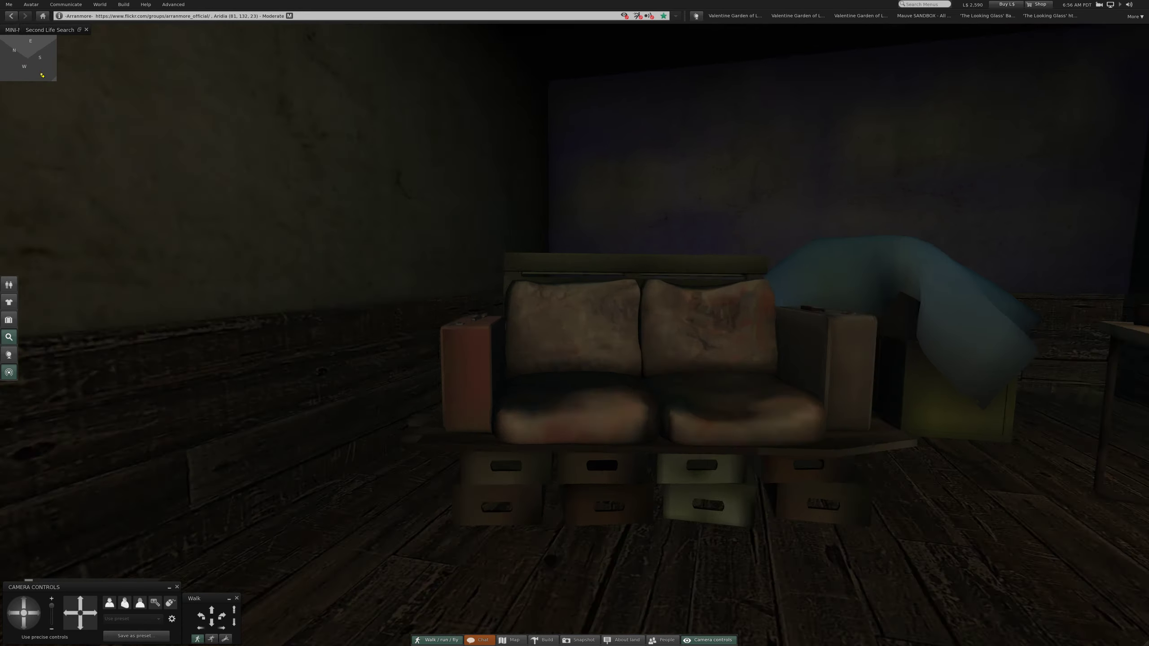
scroll(575, 323, "up", 1)
scroll(575, 323, "up", 1)
scroll(575, 323, "down", 3)
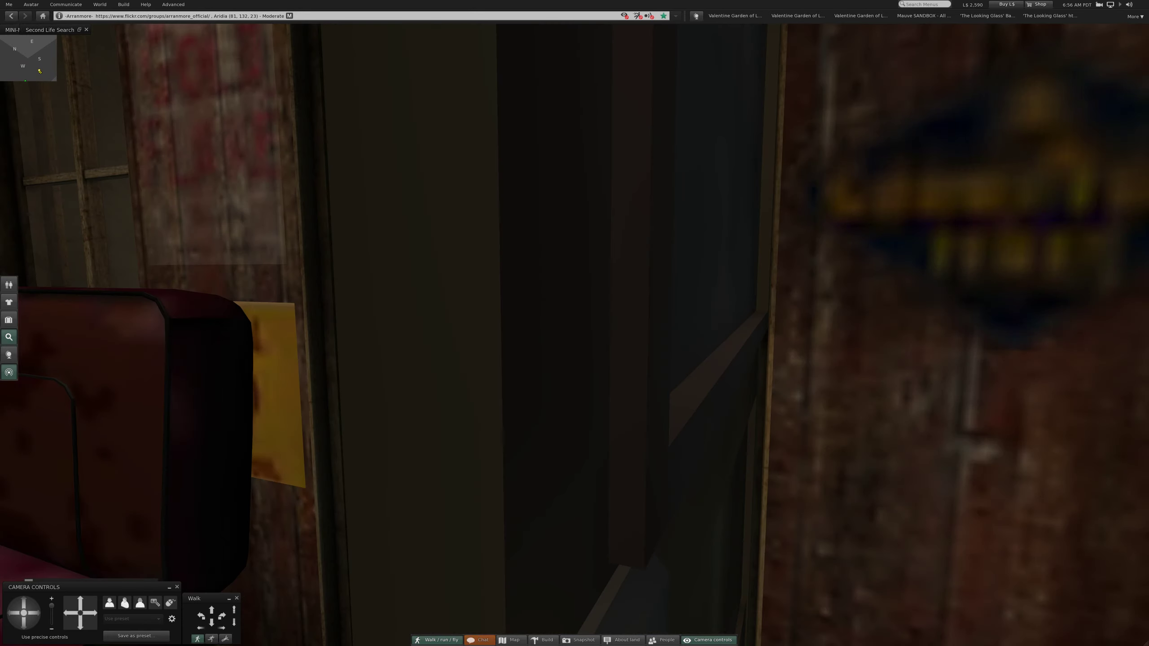
scroll(575, 323, "up", 3)
scroll(574, 323, "up", 1)
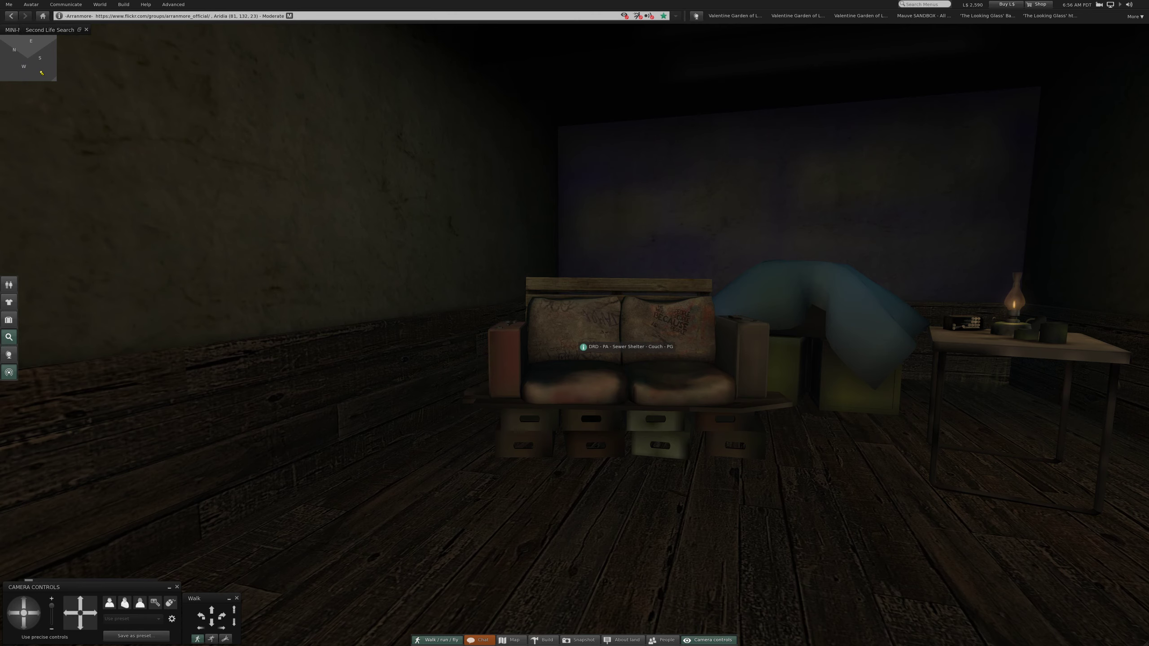